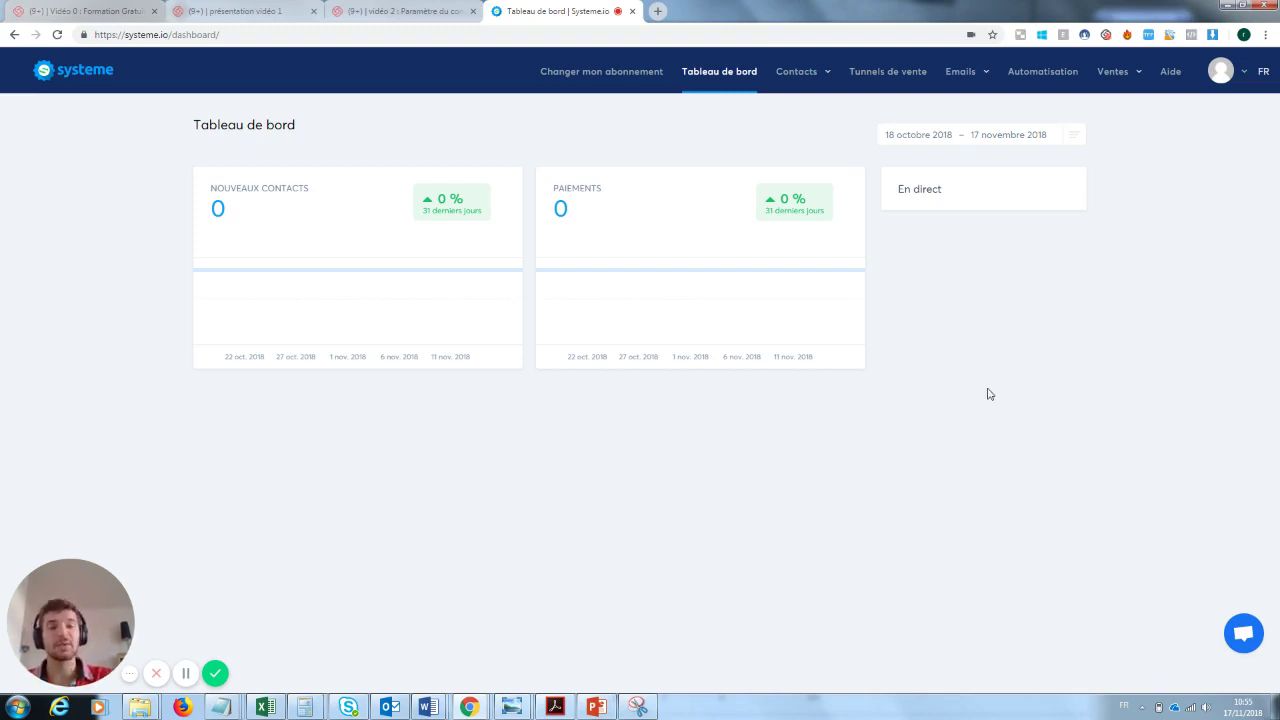
- Open the Tunnels de vente page listing the sales funnels
click(885, 73)
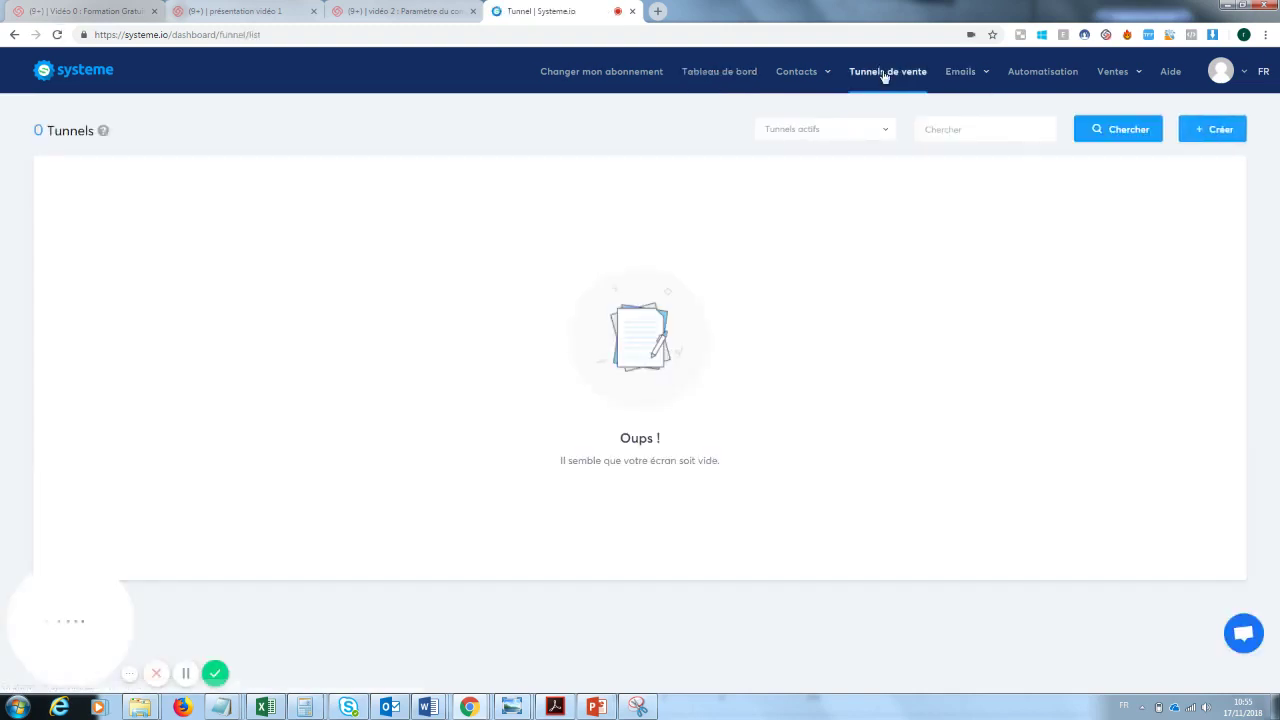
- Create a 'Construisez votre audience' funnel named 'Capture mail formation youtube'
click(1217, 140)
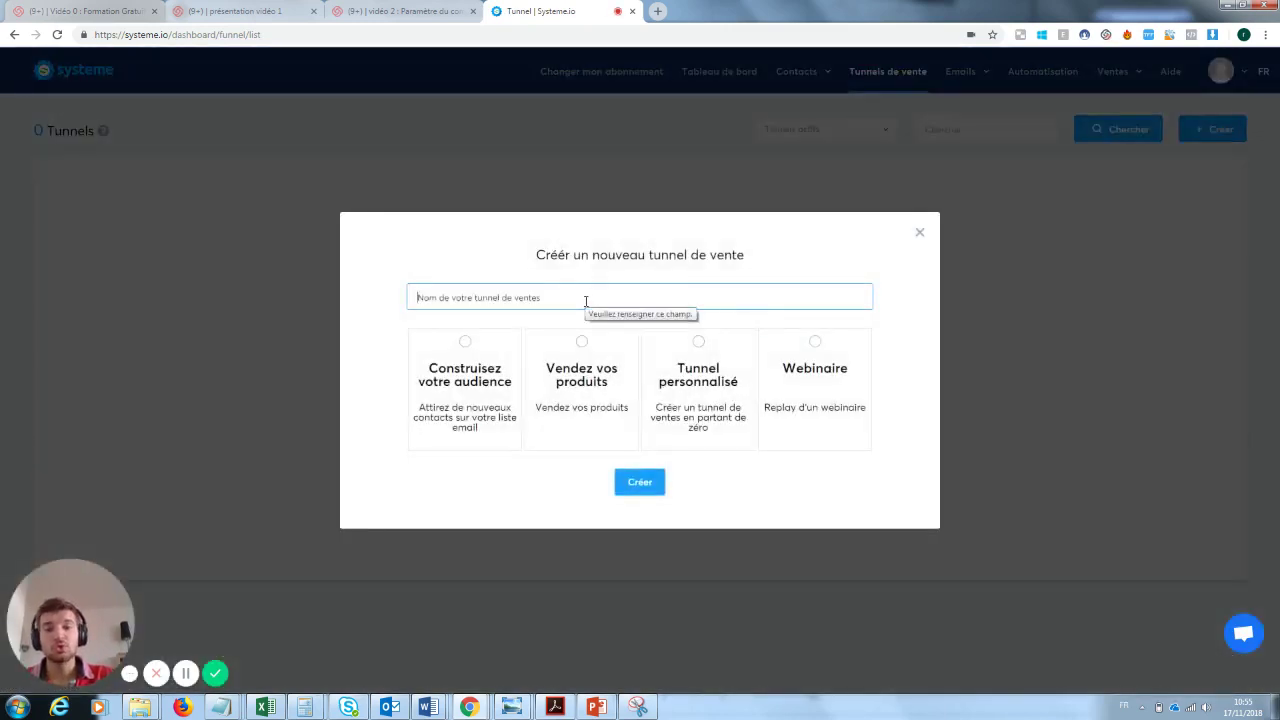
text(Captu)
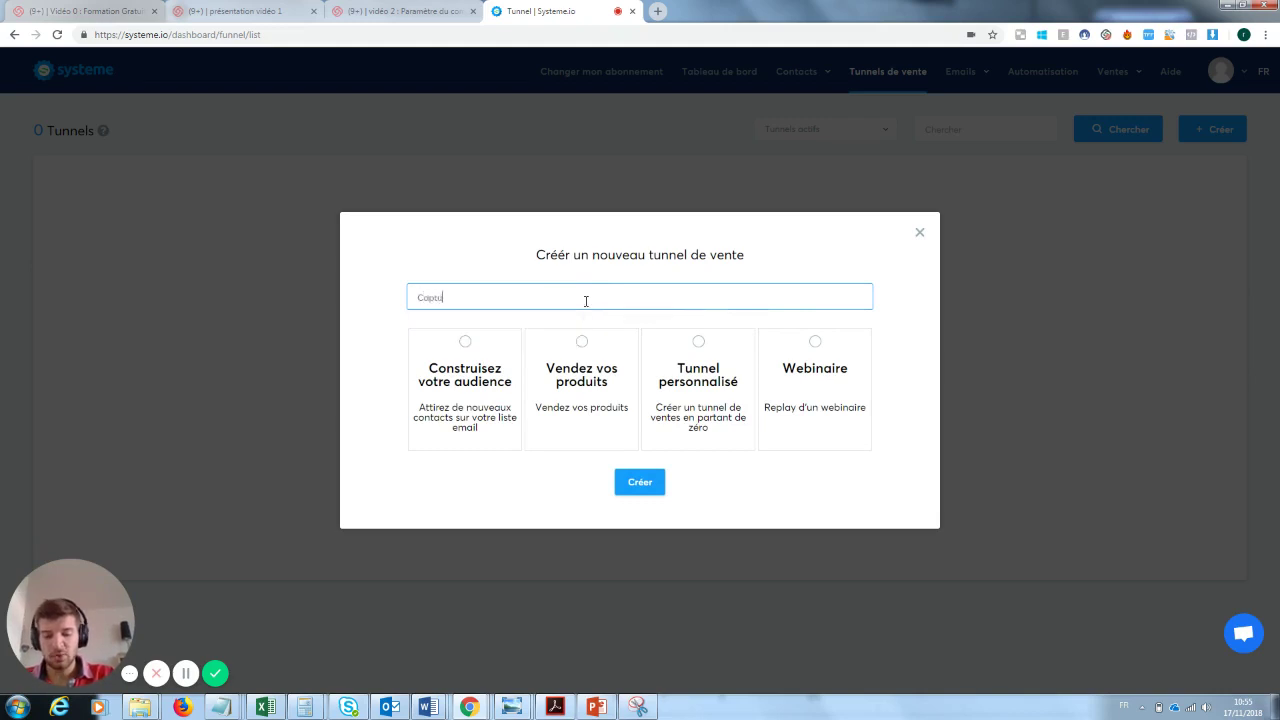
text(re mail formatio)
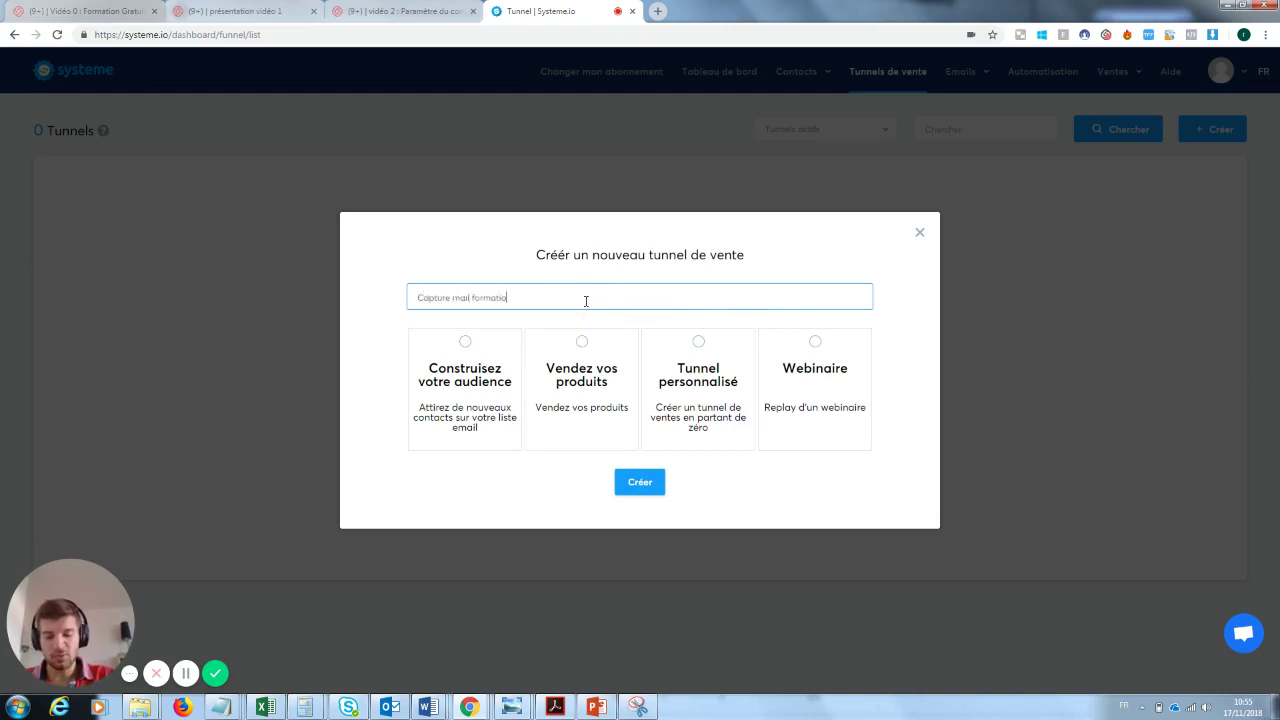
text(n youtube)
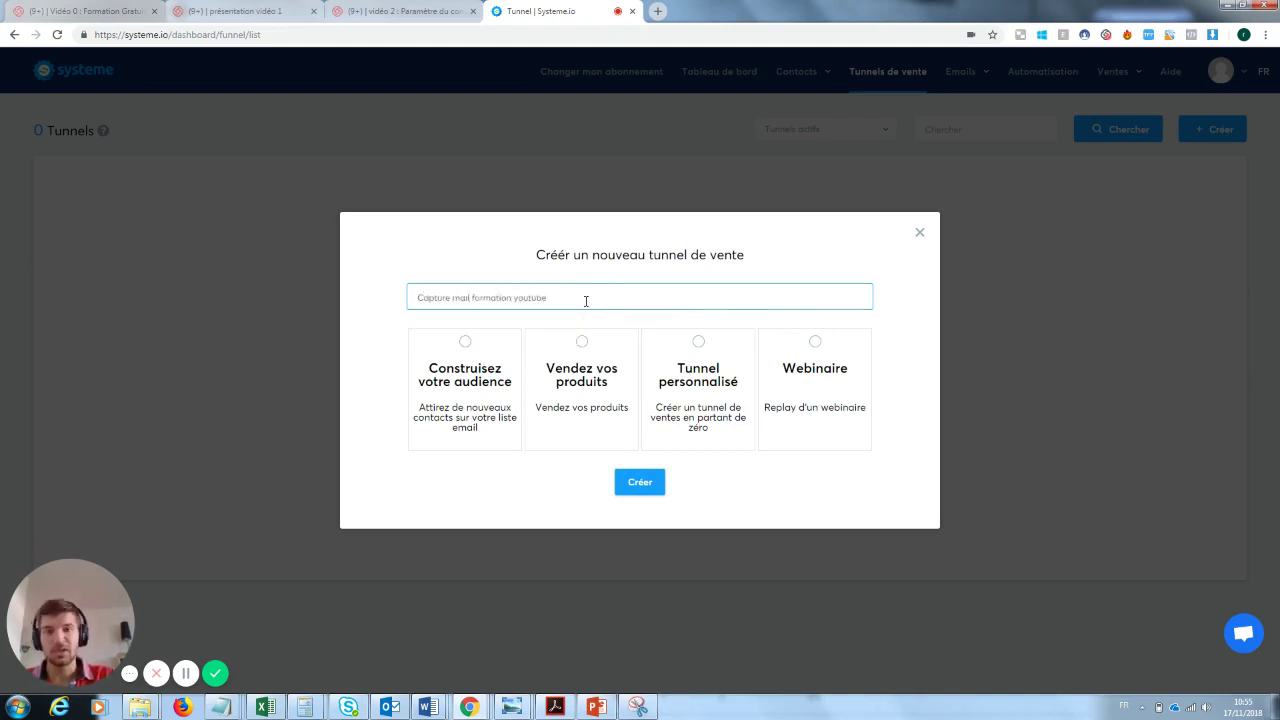
click(474, 360)
click(636, 483)
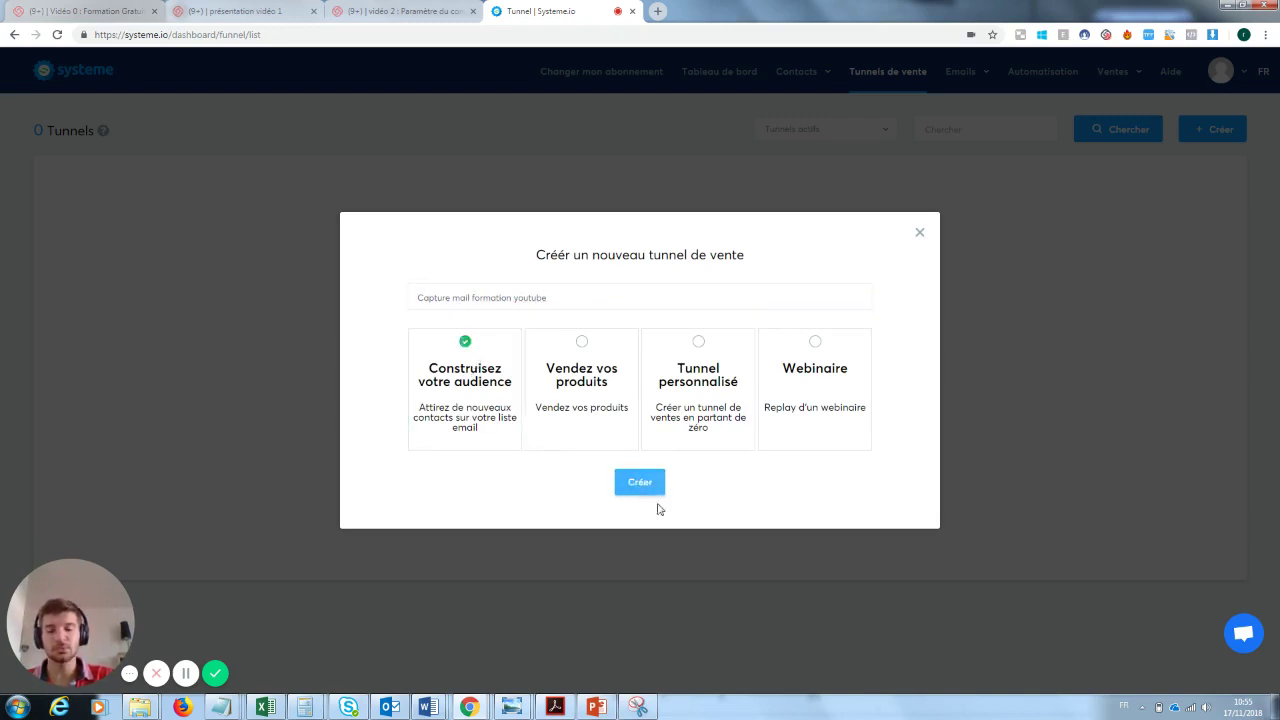
click(644, 486)
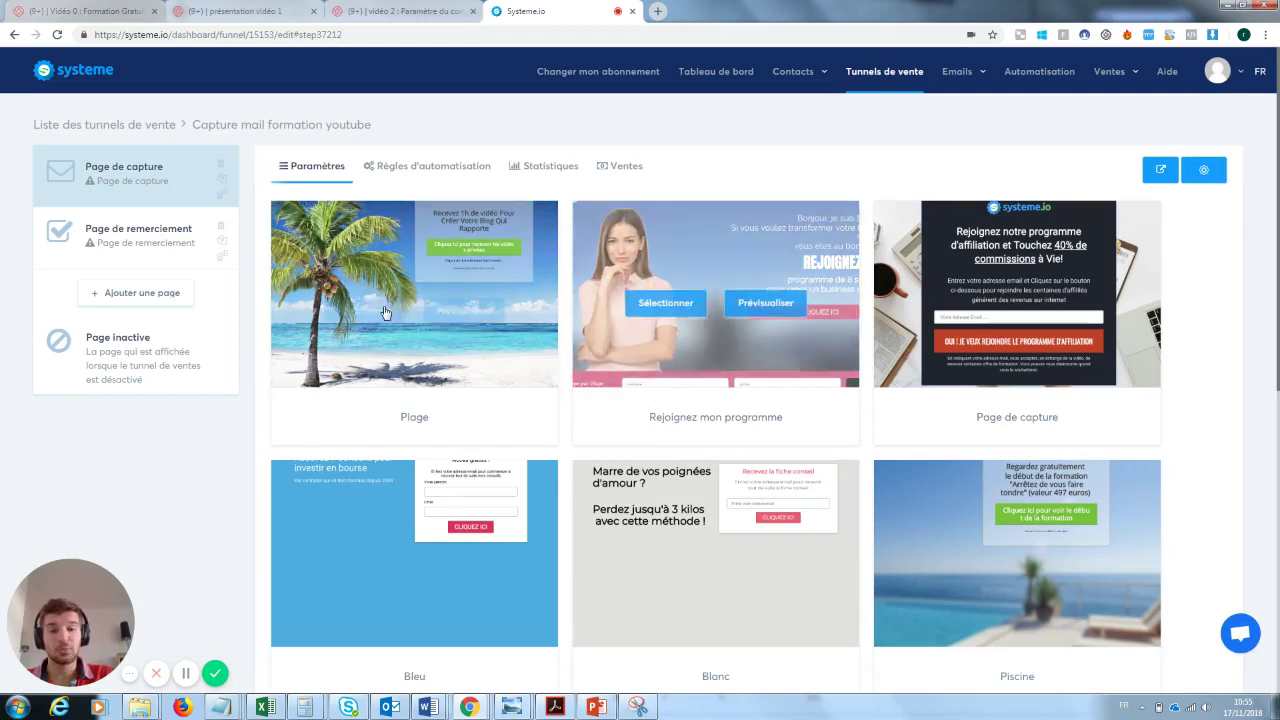
- Browse the capture-page templates and apply the 'Page de capture' template
mouse_move(400, 271)
mouse_move(755, 322)
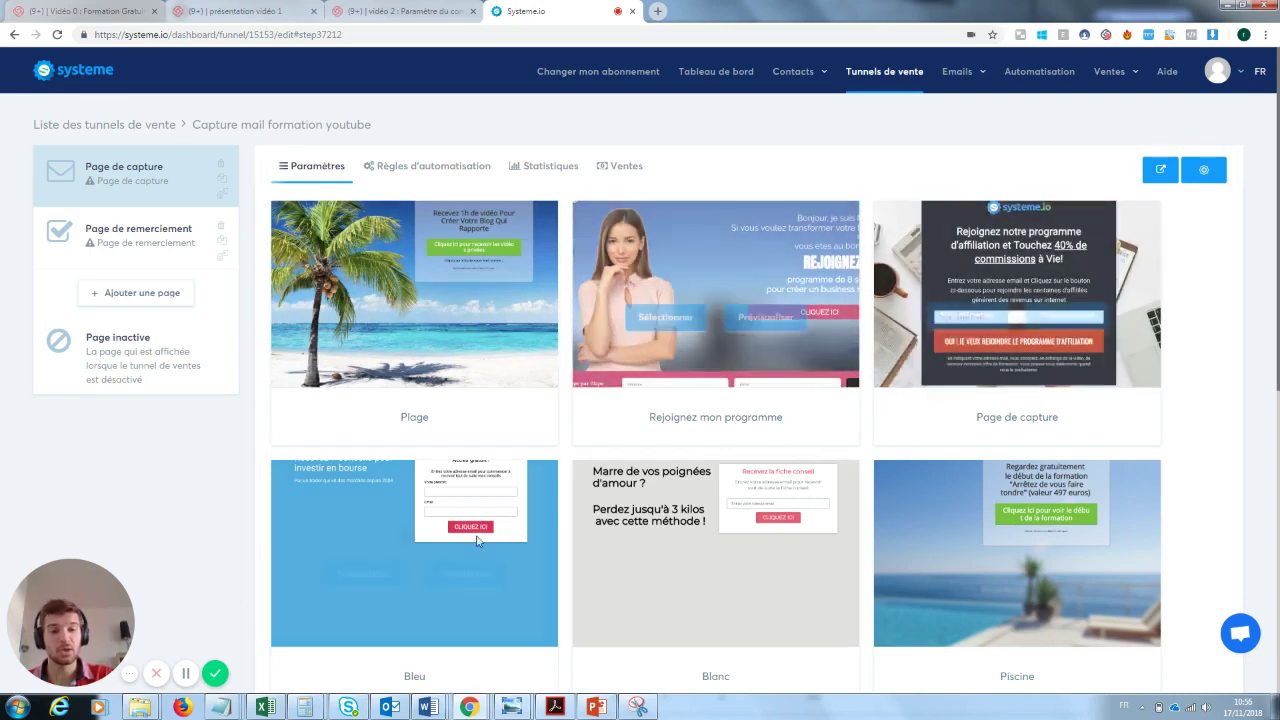
mouse_move(737, 548)
mouse_move(920, 556)
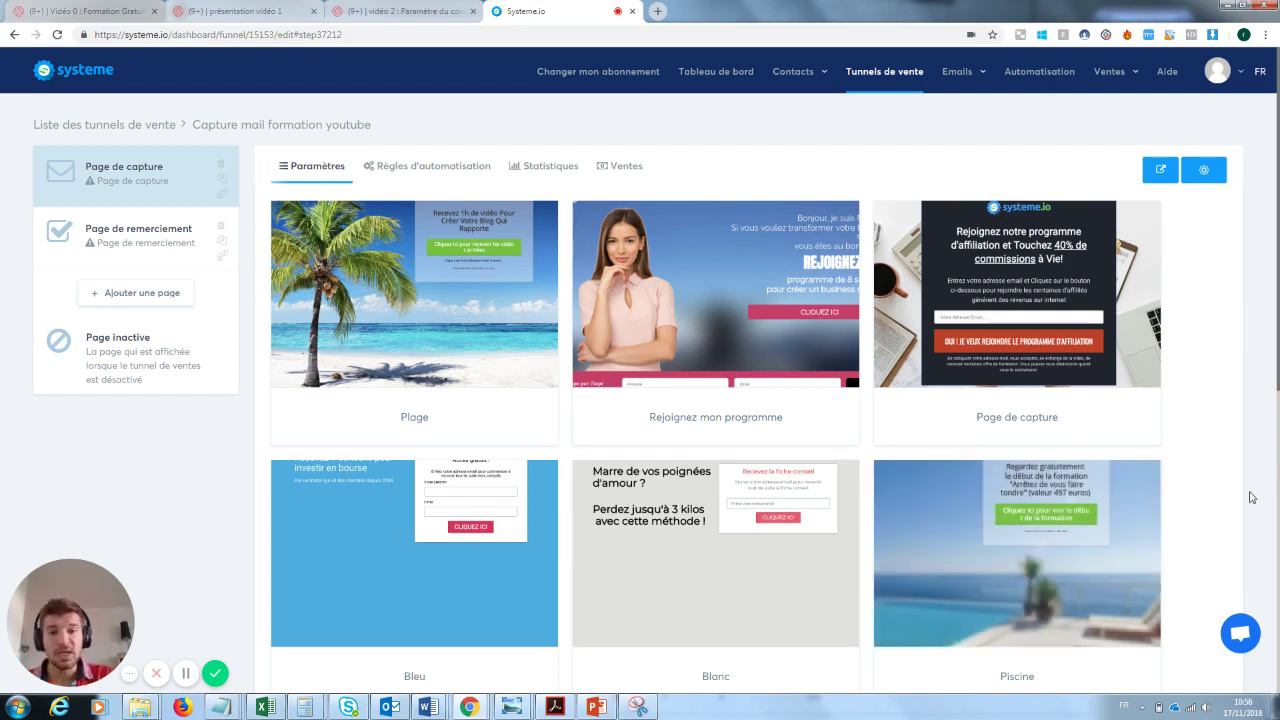
mouse_move(1063, 270)
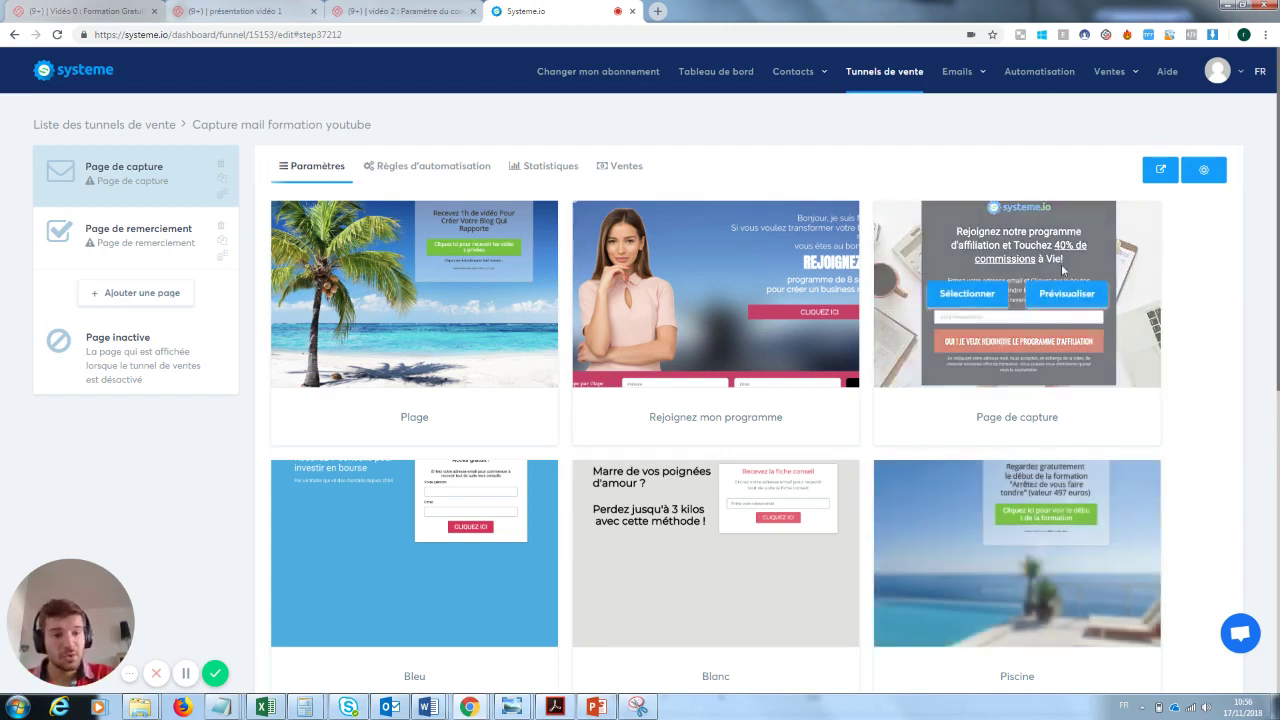
click(977, 295)
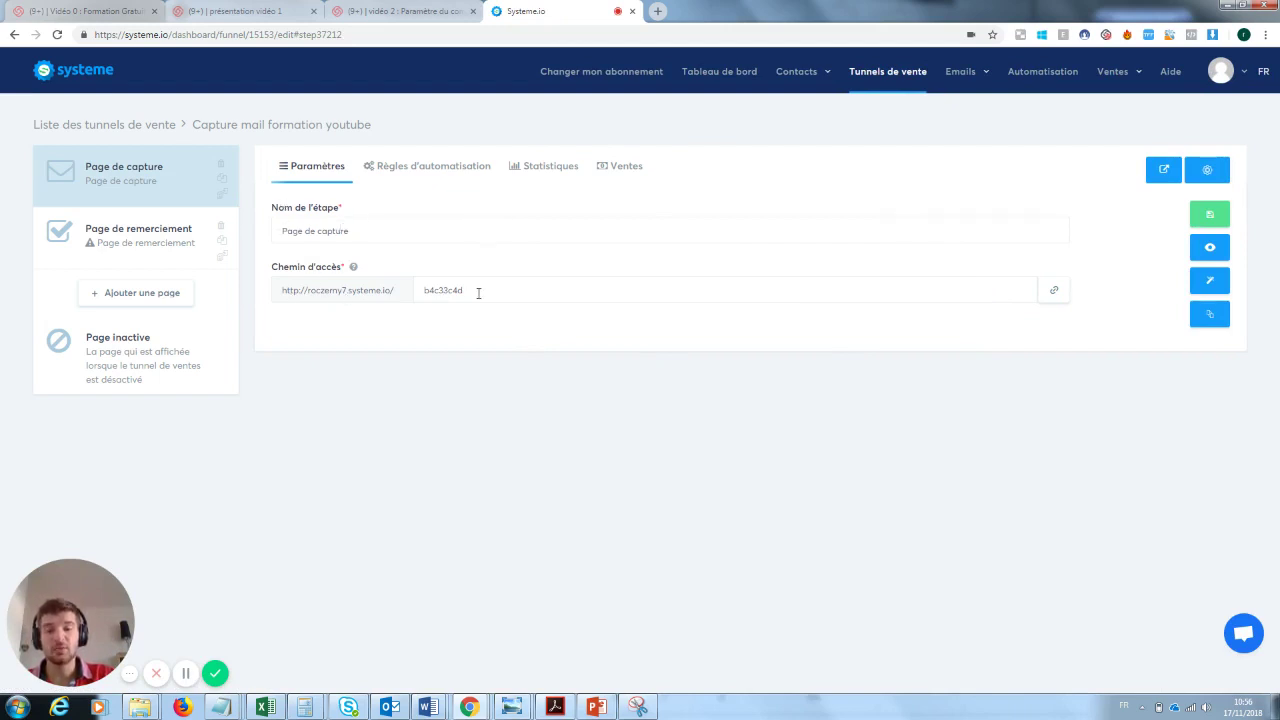
- Set the access path to 'pagecaptureformationyoutube', save it, and preview the live page
drag(478, 293, 390, 294)
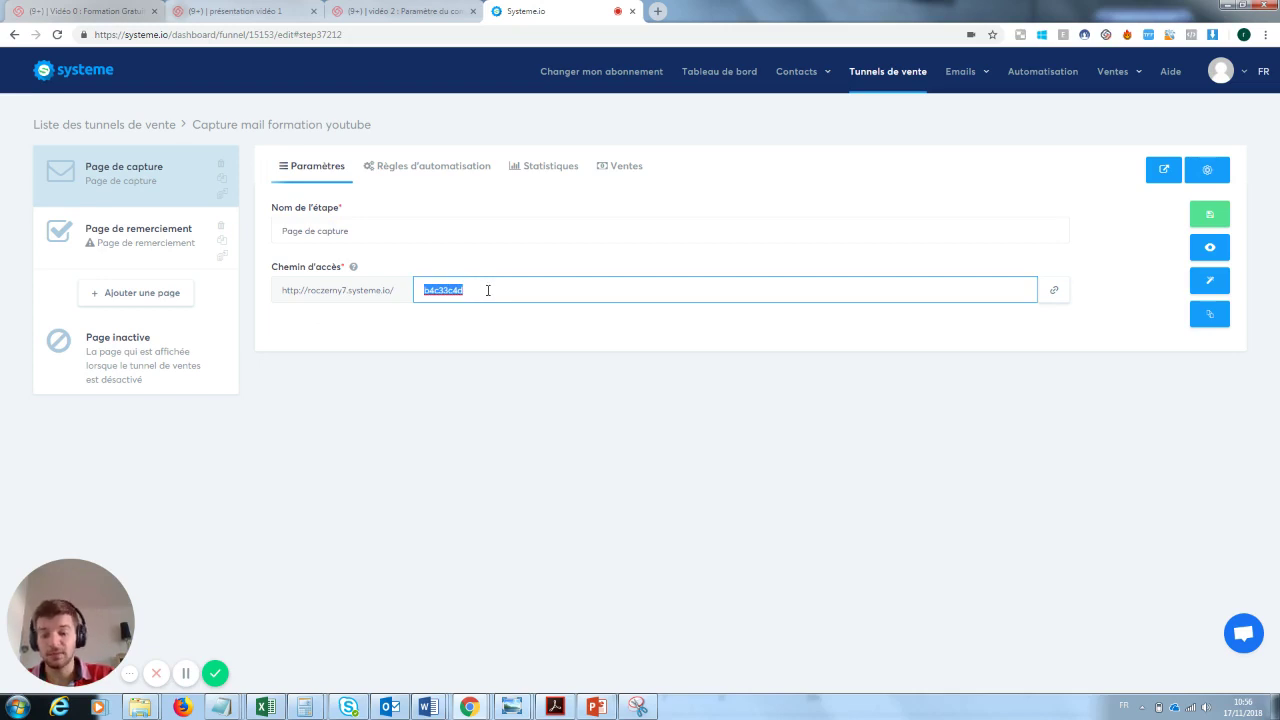
text(pagecapture)
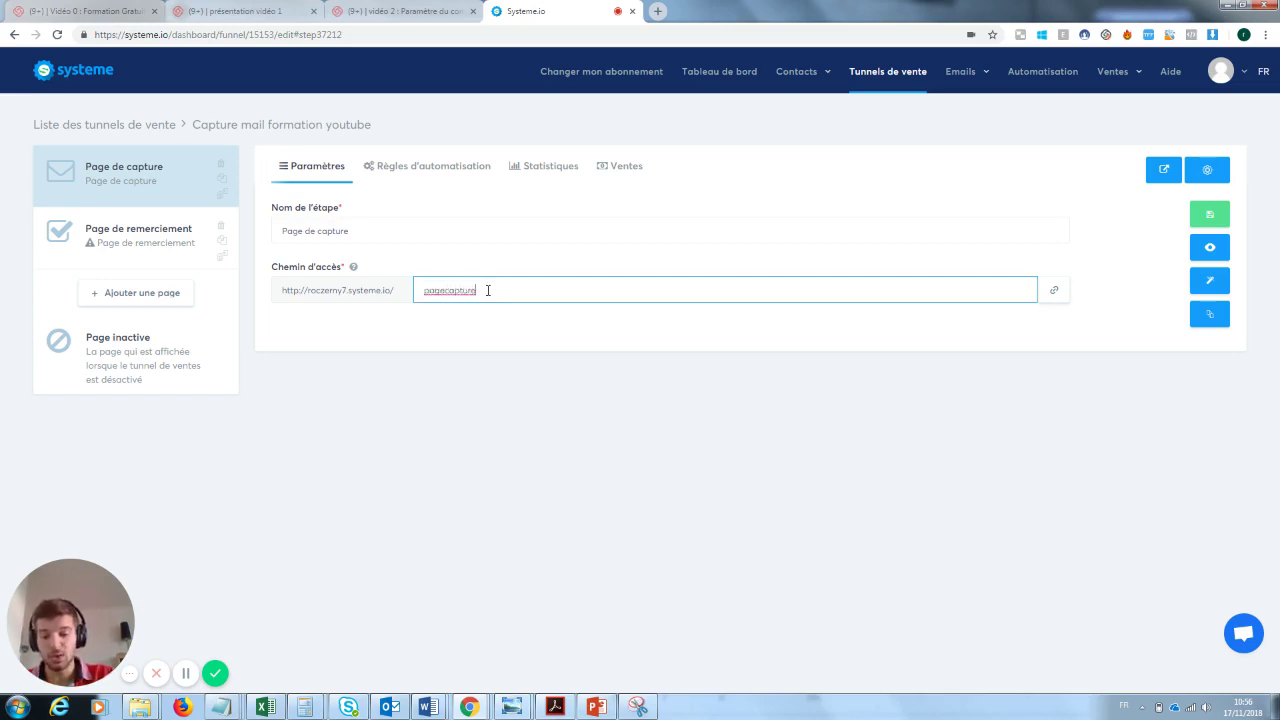
text(formationy)
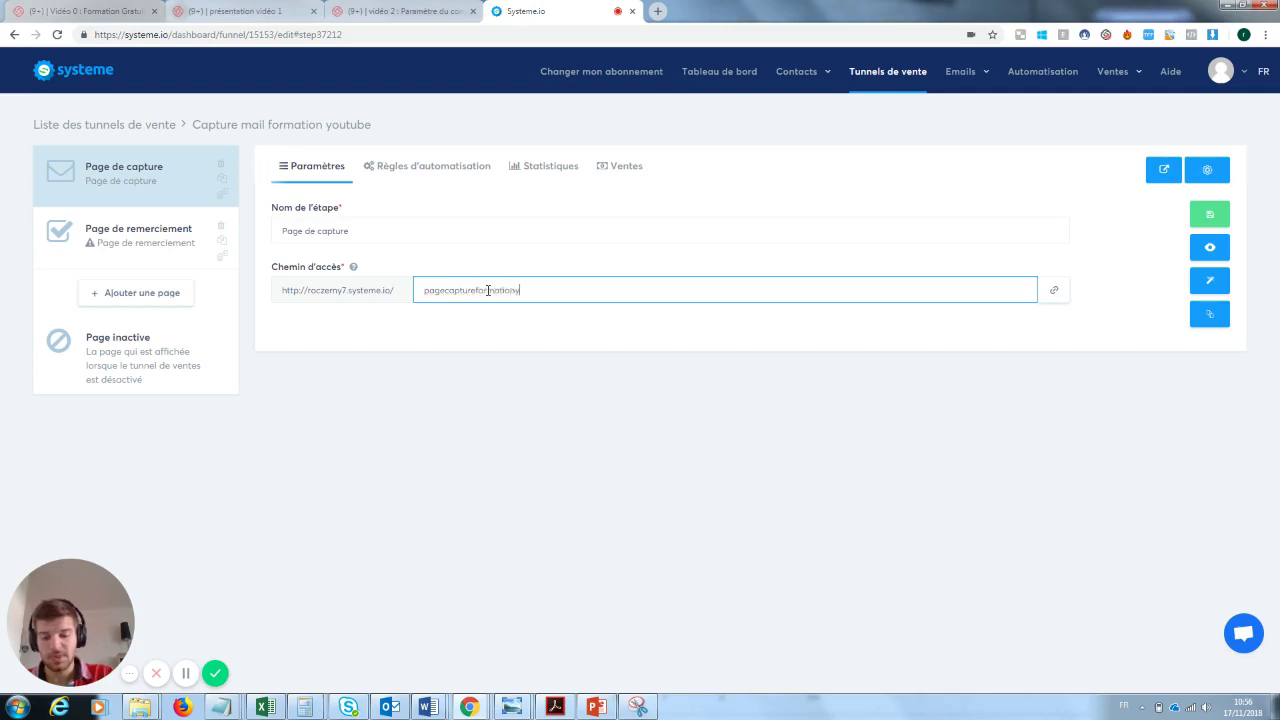
text(outube)
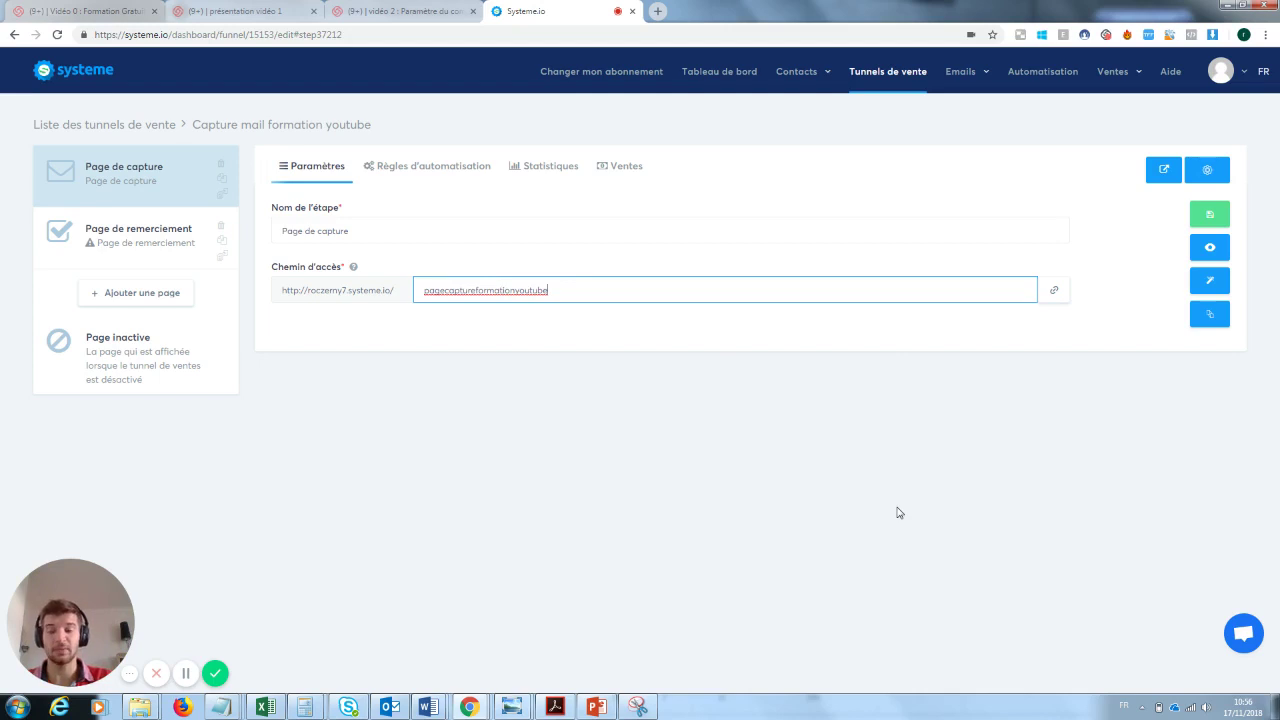
click(1213, 217)
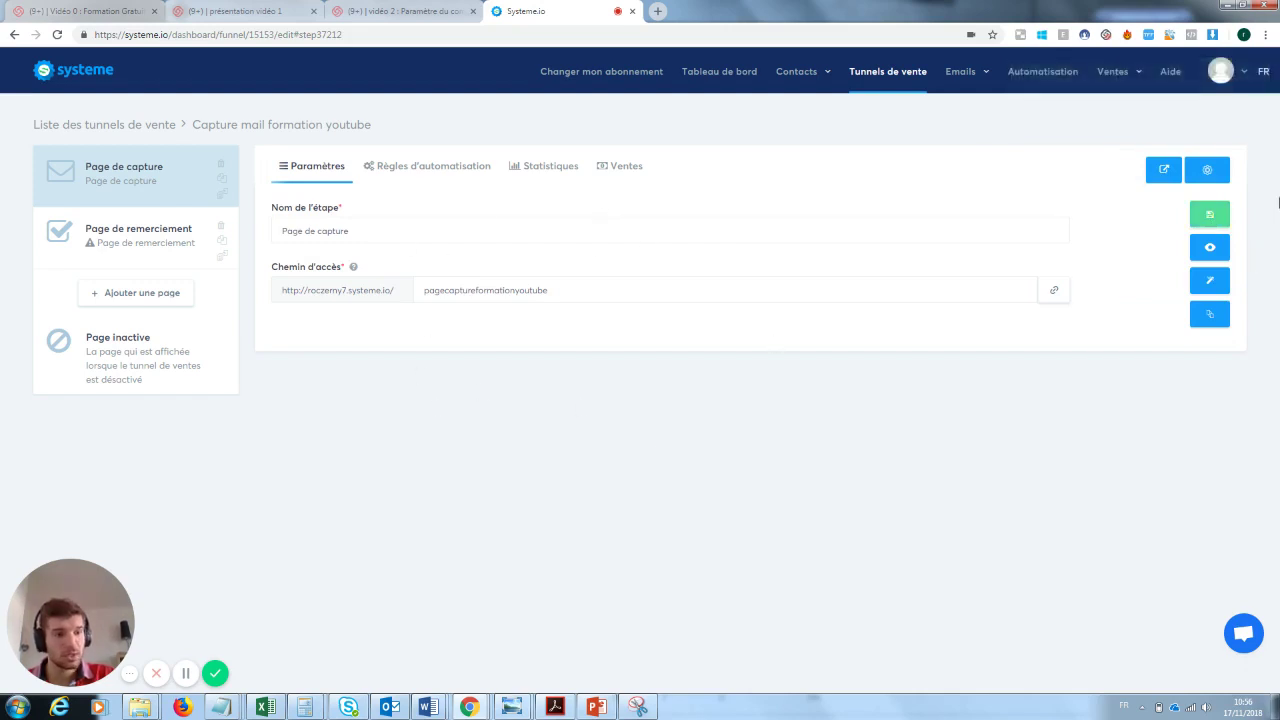
click(1210, 250)
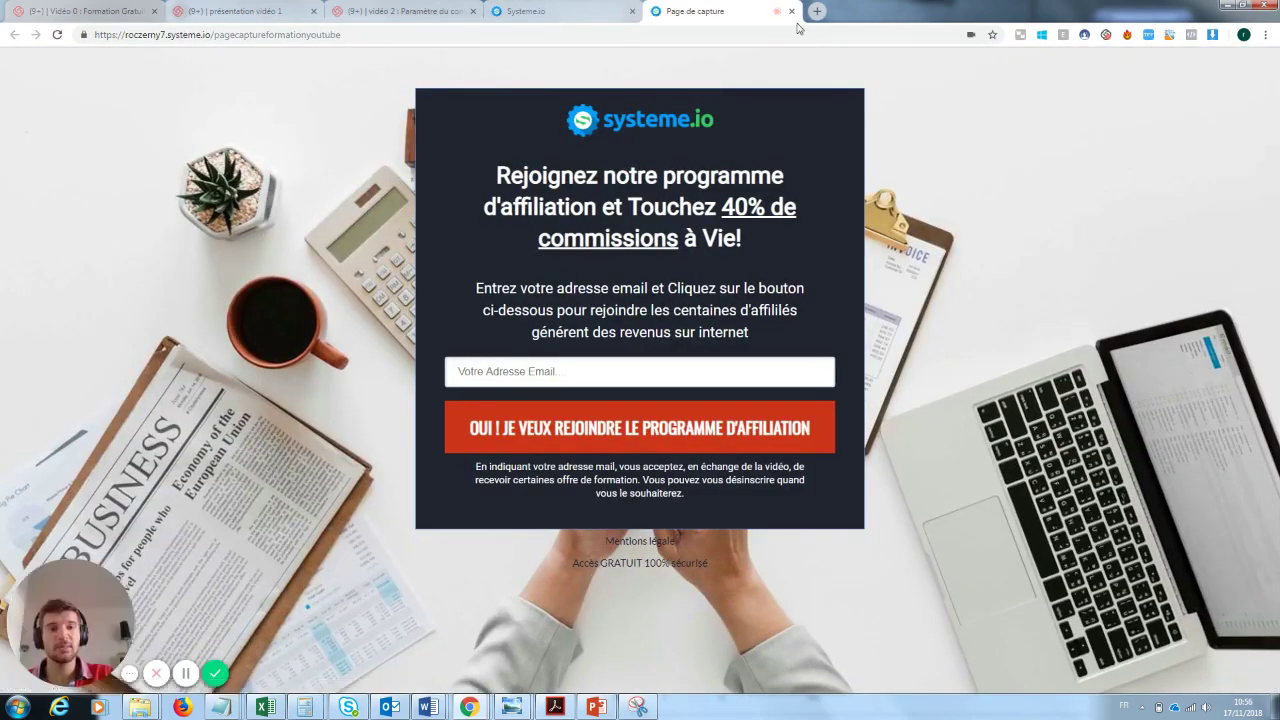
click(791, 11)
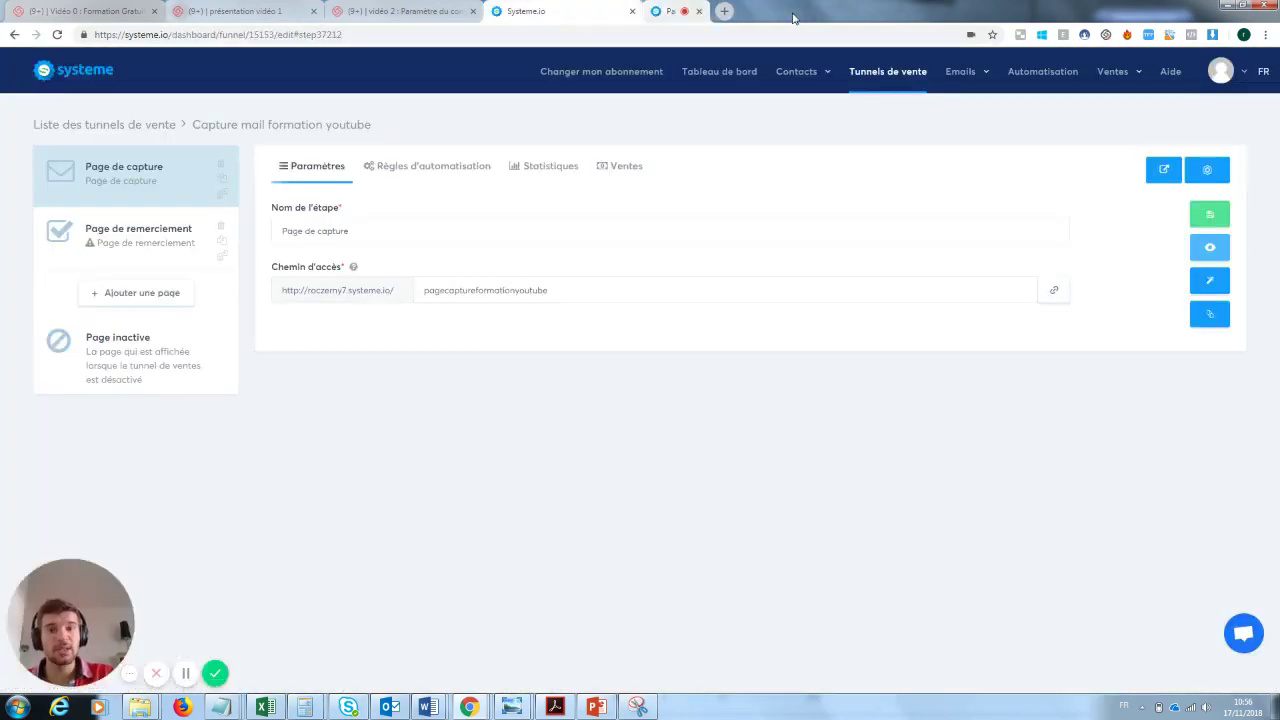
- Open the capture page in the page editor
click(1214, 285)
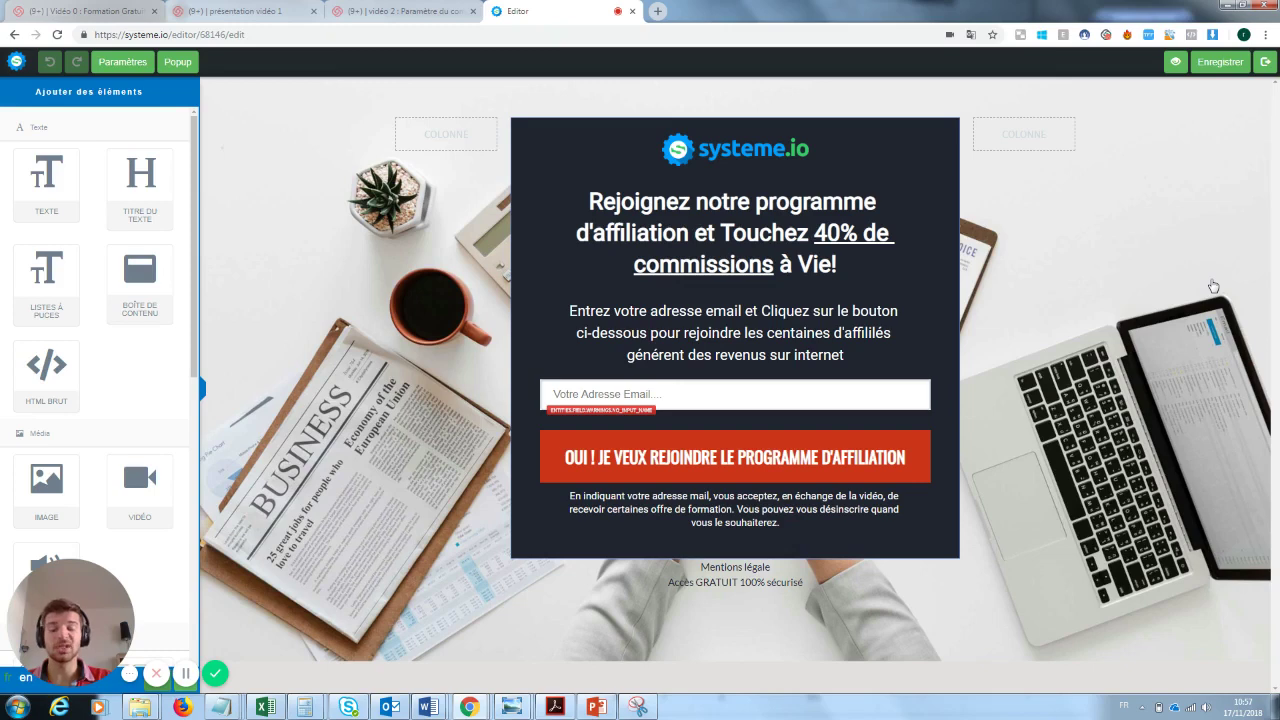
click(760, 152)
click(896, 269)
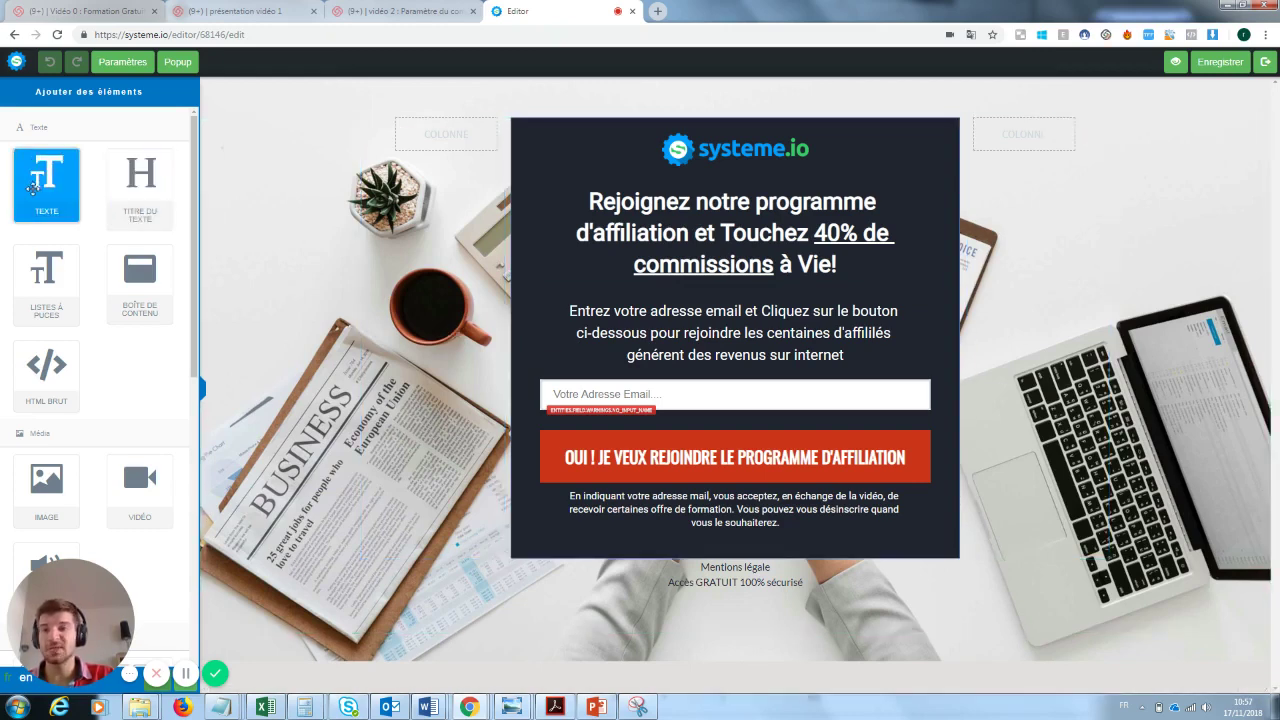
- Add and then delete a test text block, and place a content box below the form
drag(36, 175, 675, 614)
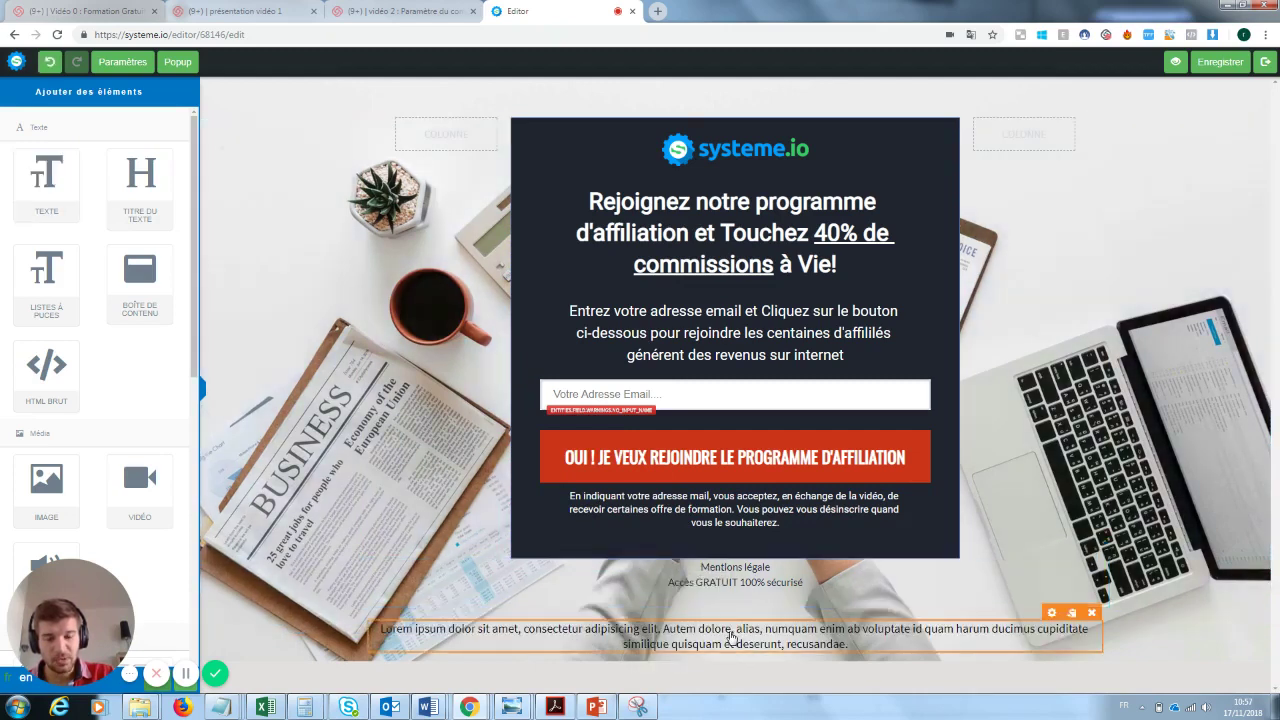
click(730, 636)
drag(862, 662, 391, 627)
text(Loffézeonsklnz)
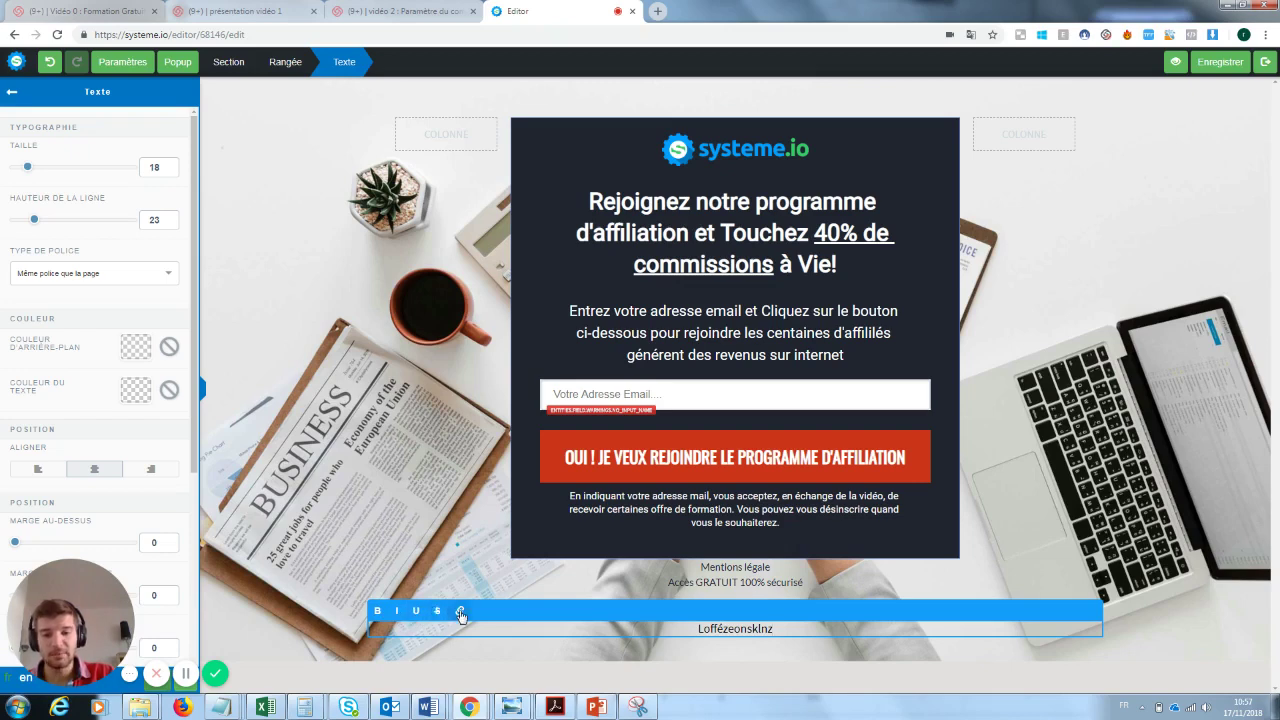
click(1122, 510)
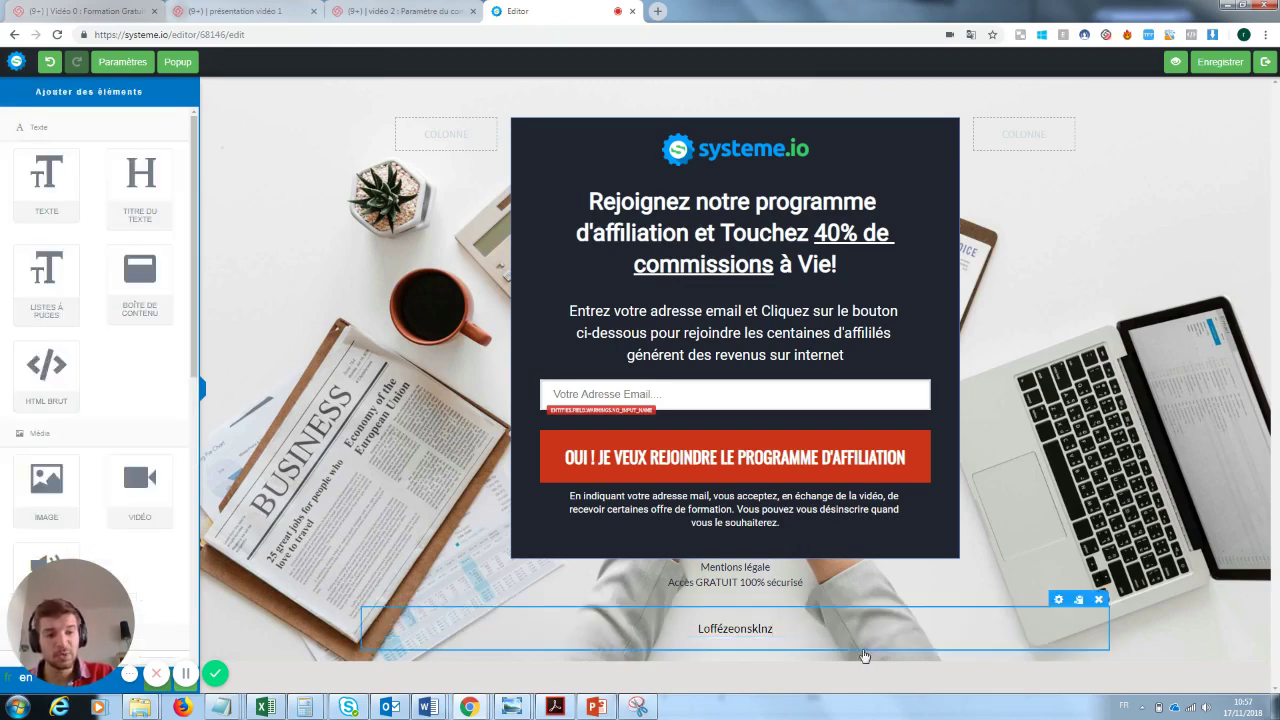
click(1092, 614)
click(697, 110)
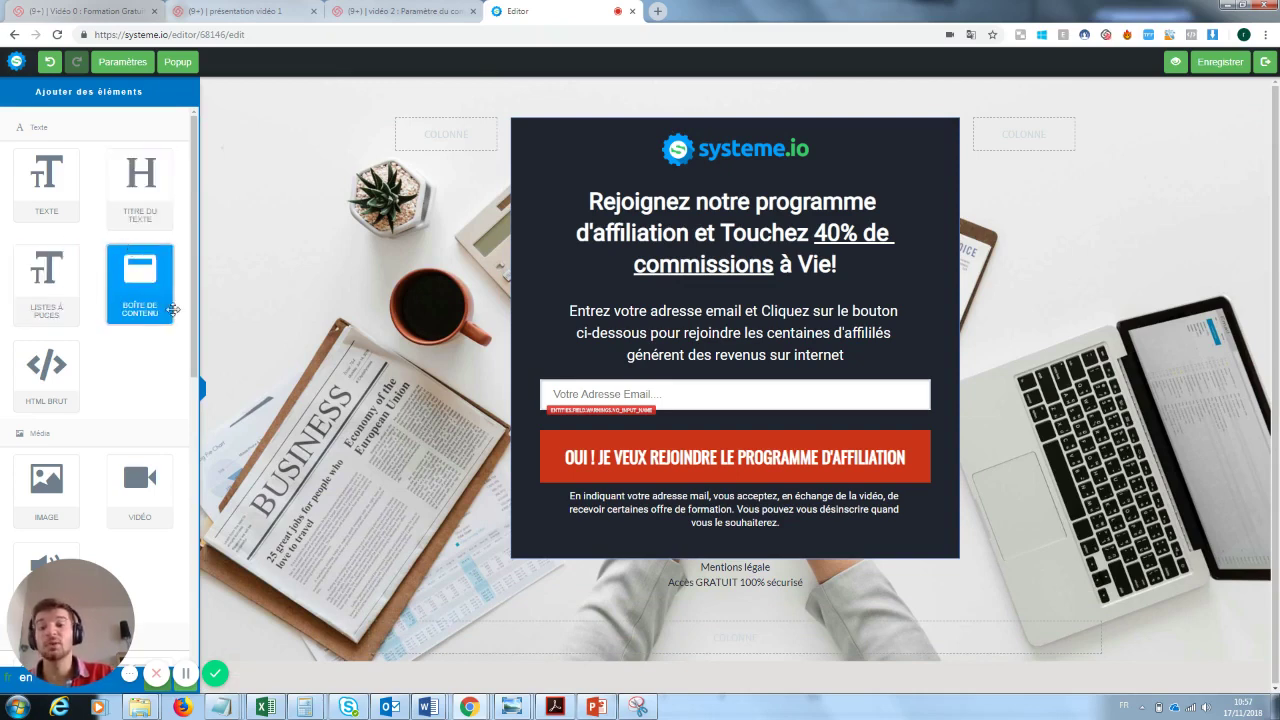
drag(160, 300, 671, 607)
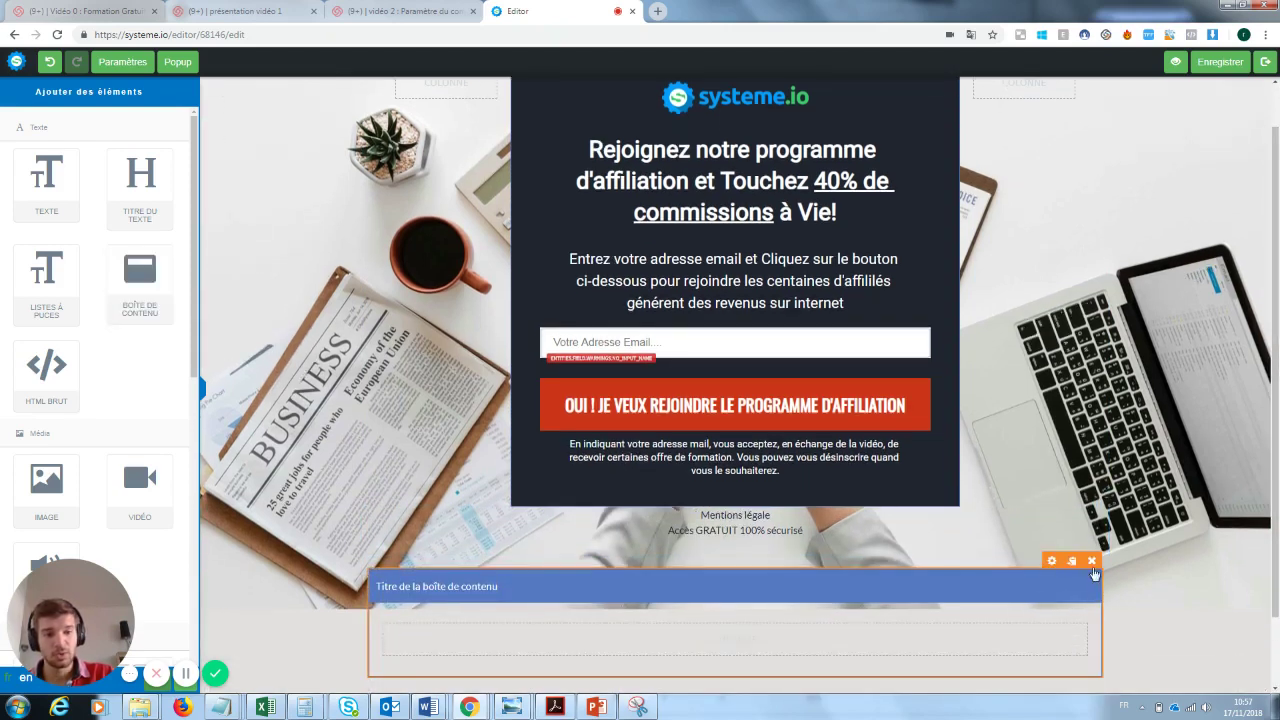
- Delete the content box and add a video block below the form instead
click(1074, 561)
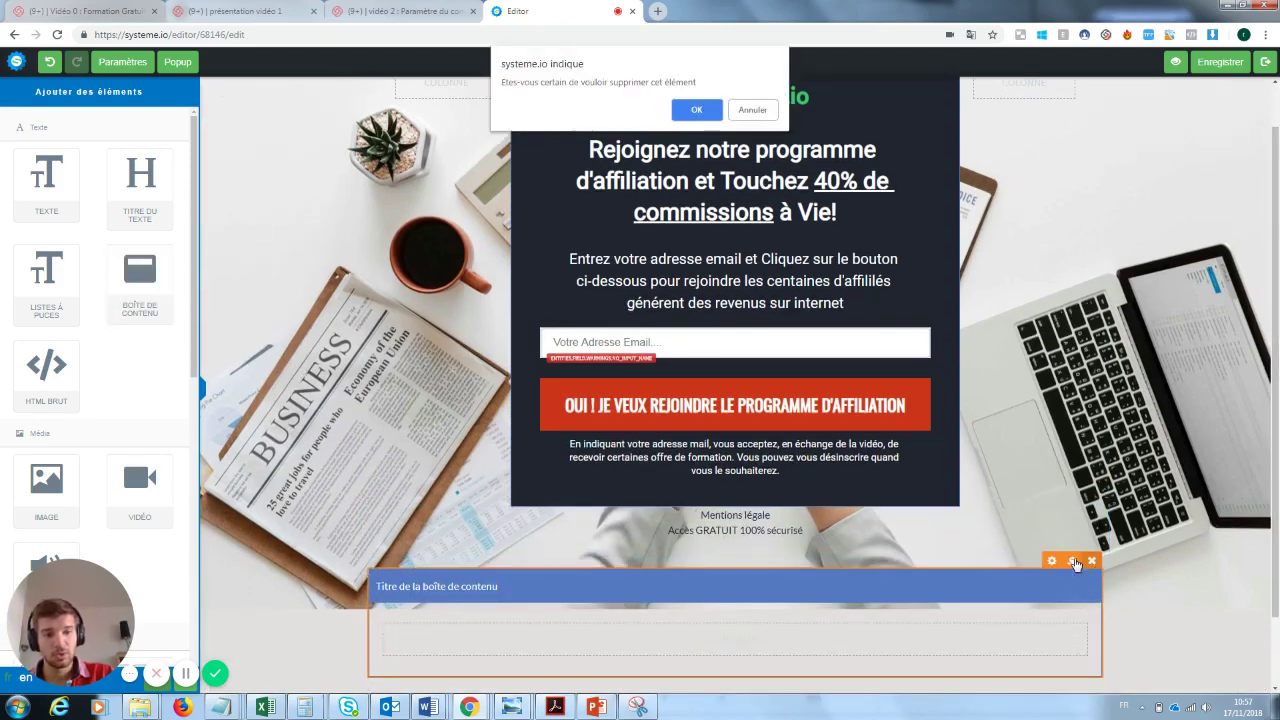
click(696, 109)
drag(80, 578, 361, 468)
scroll(197, 368, down, 1)
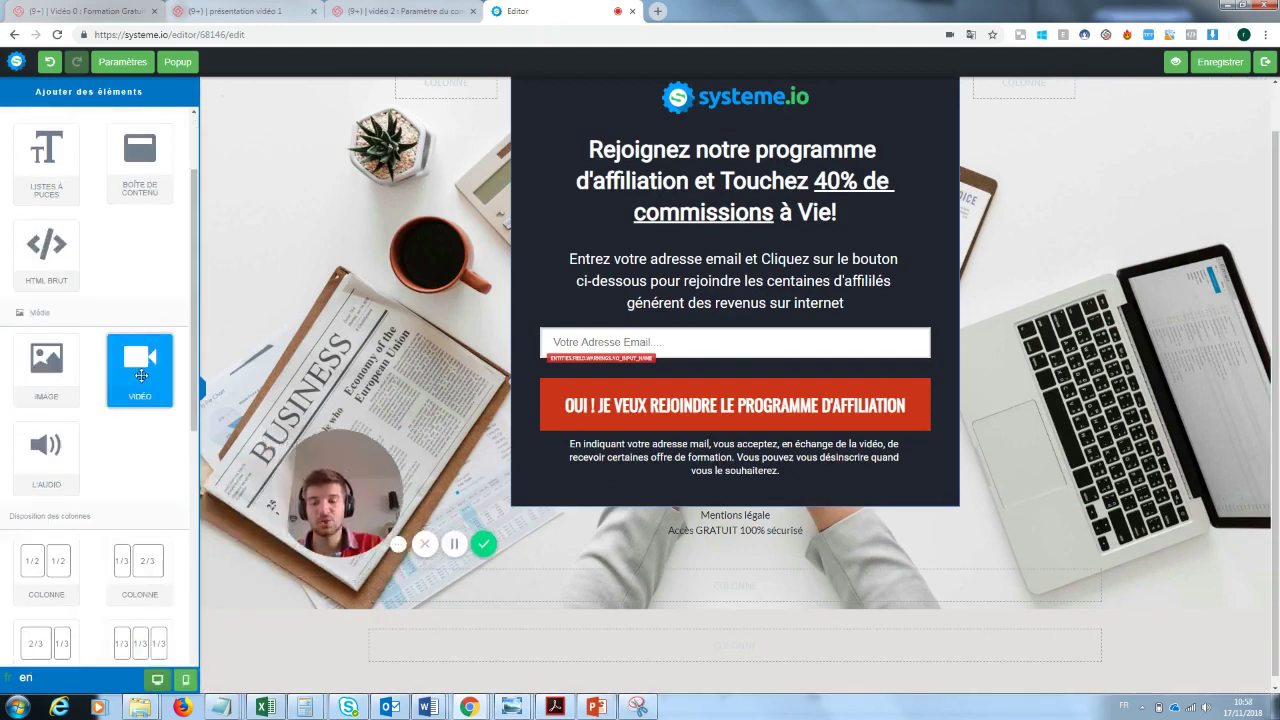
drag(141, 375, 624, 571)
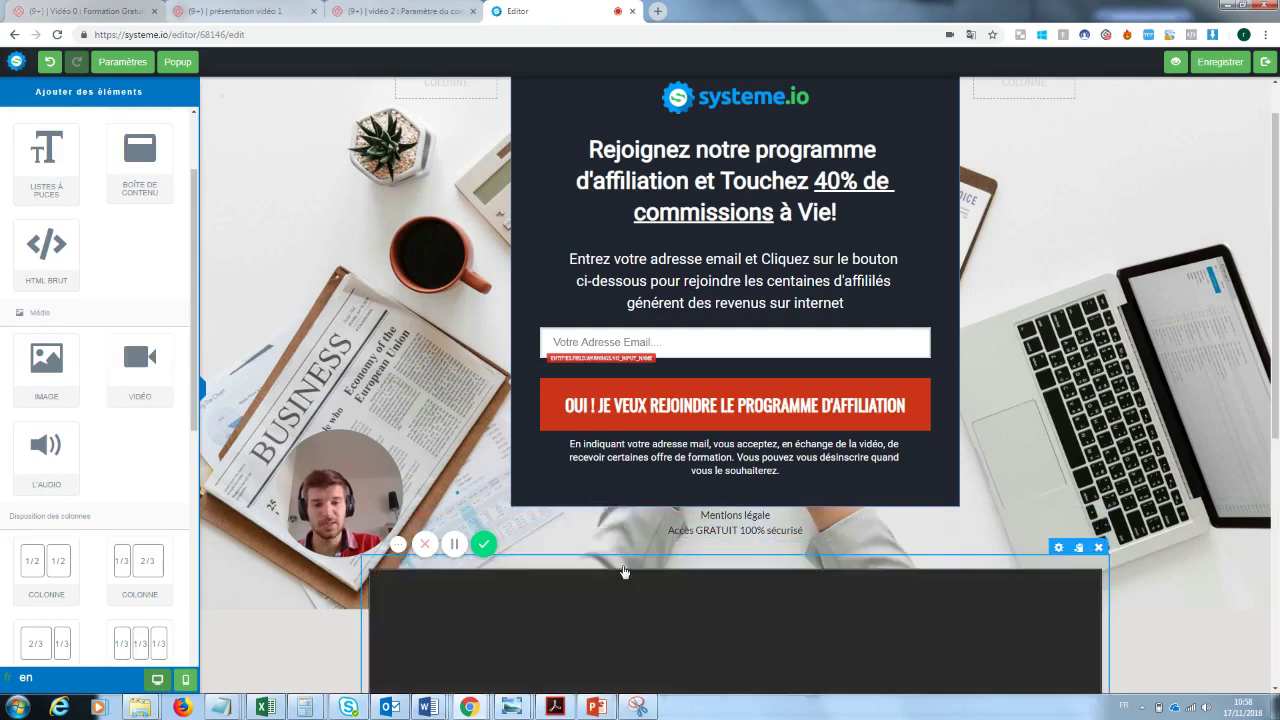
drag(1275, 360, 1275, 563)
drag(375, 494, 315, 490)
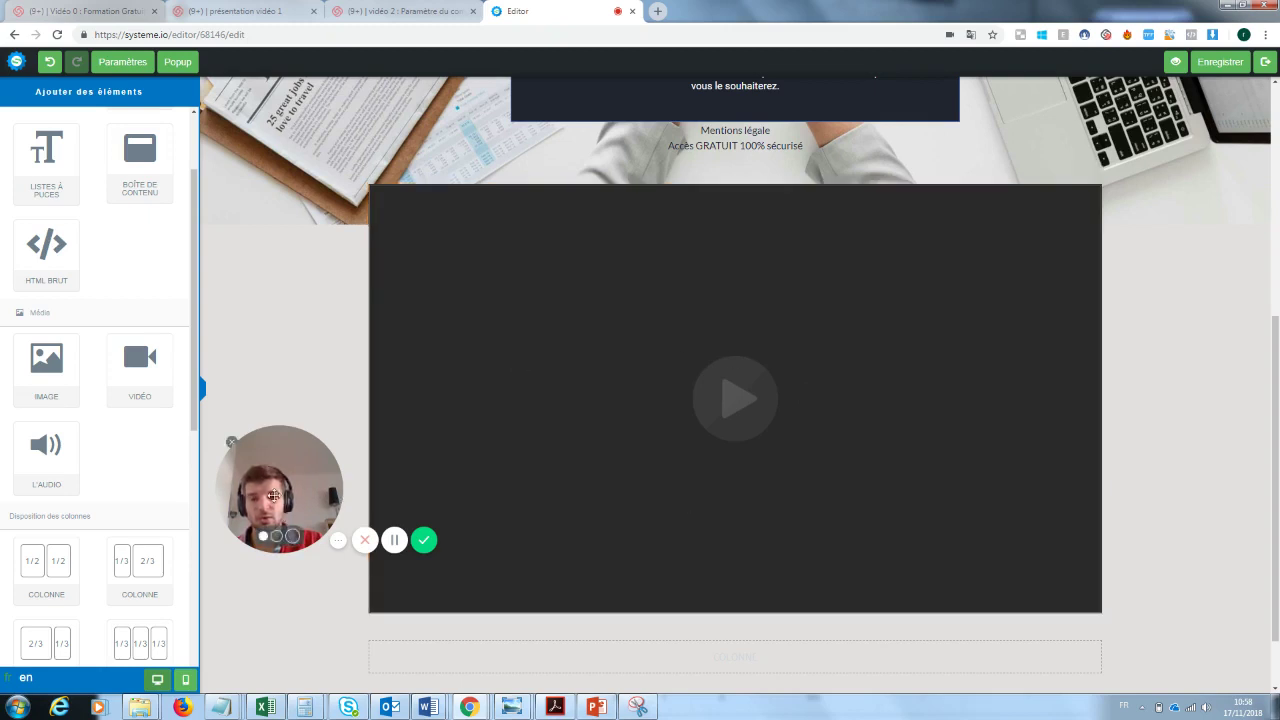
drag(289, 506, 524, 430)
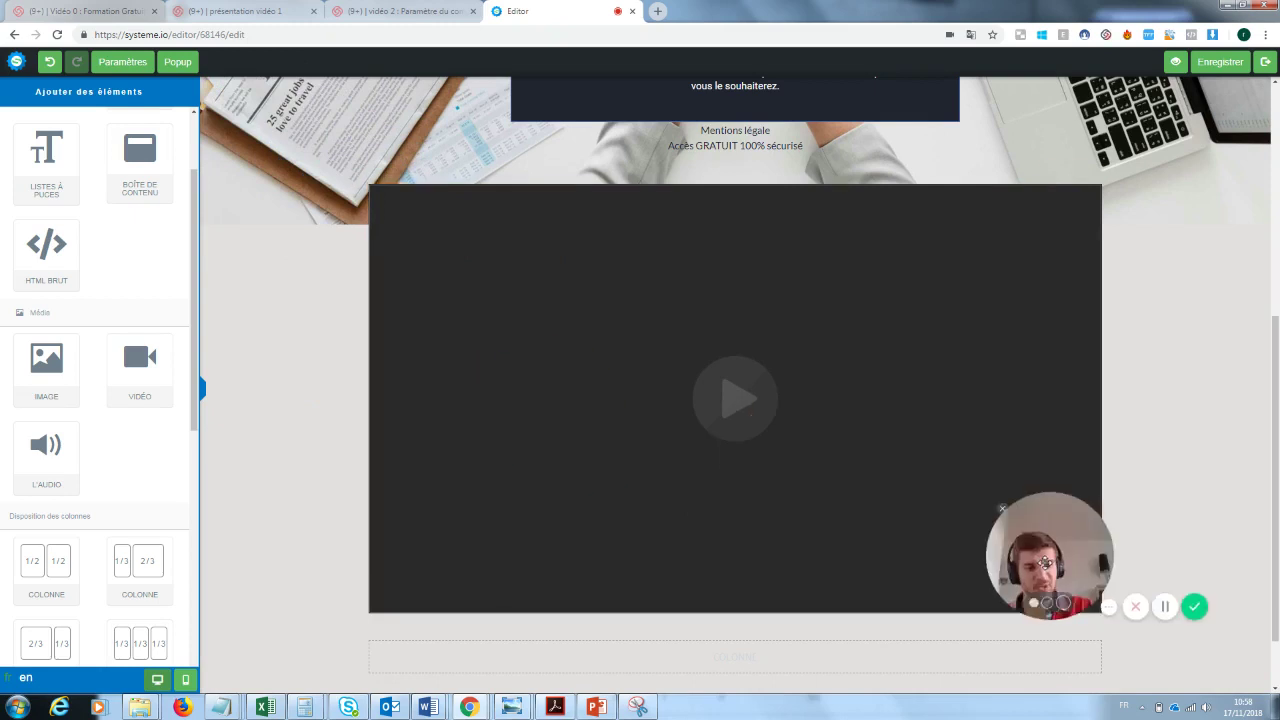
- Check the video block's Youtube type setting, then delete the video block
click(851, 434)
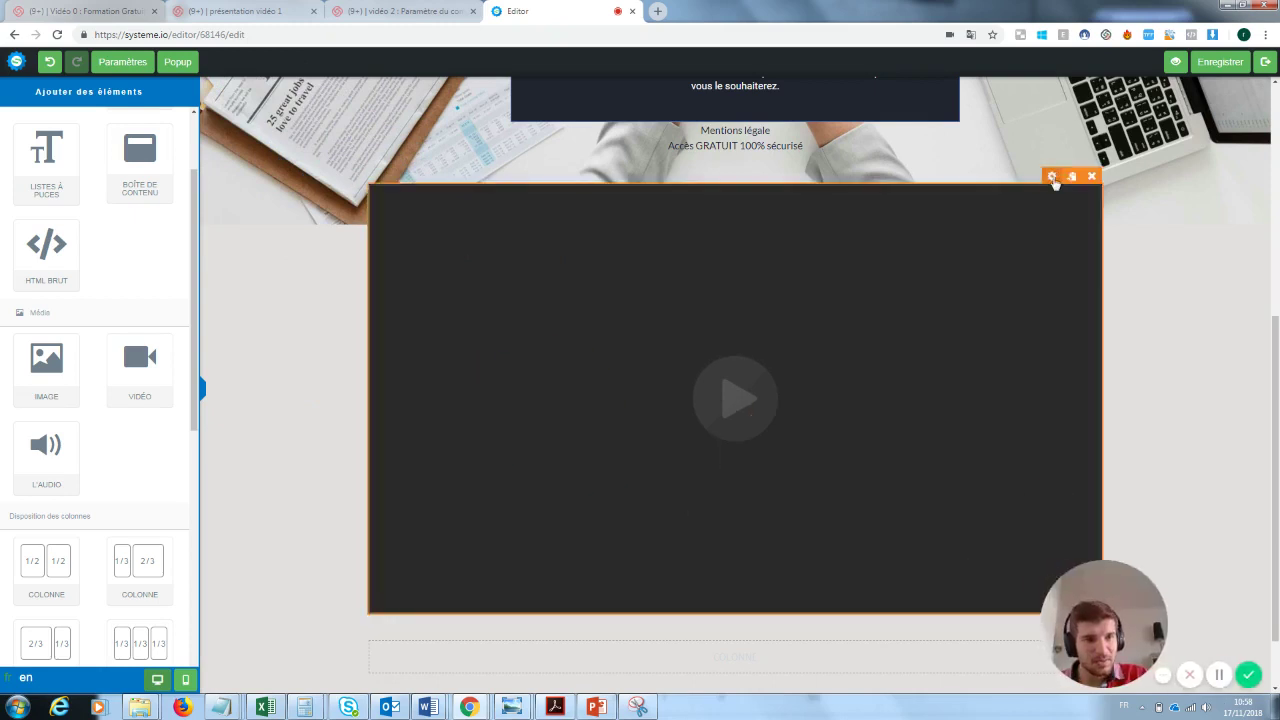
click(1052, 177)
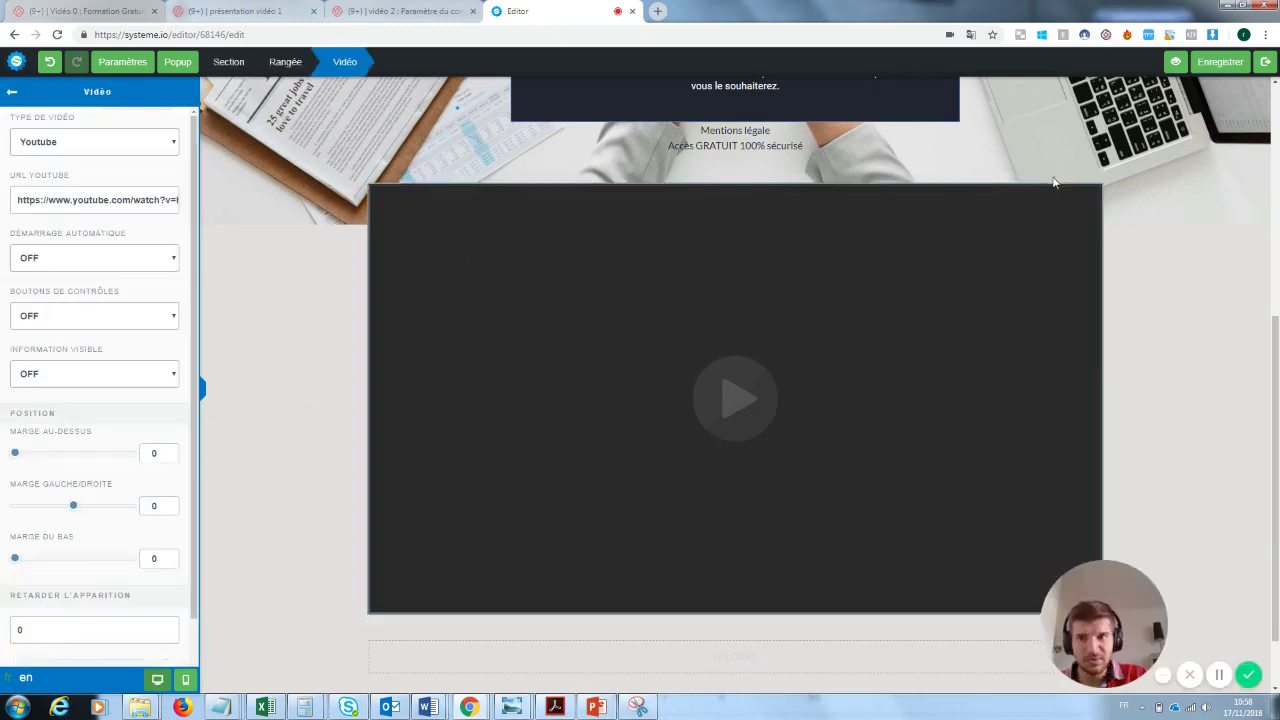
click(62, 144)
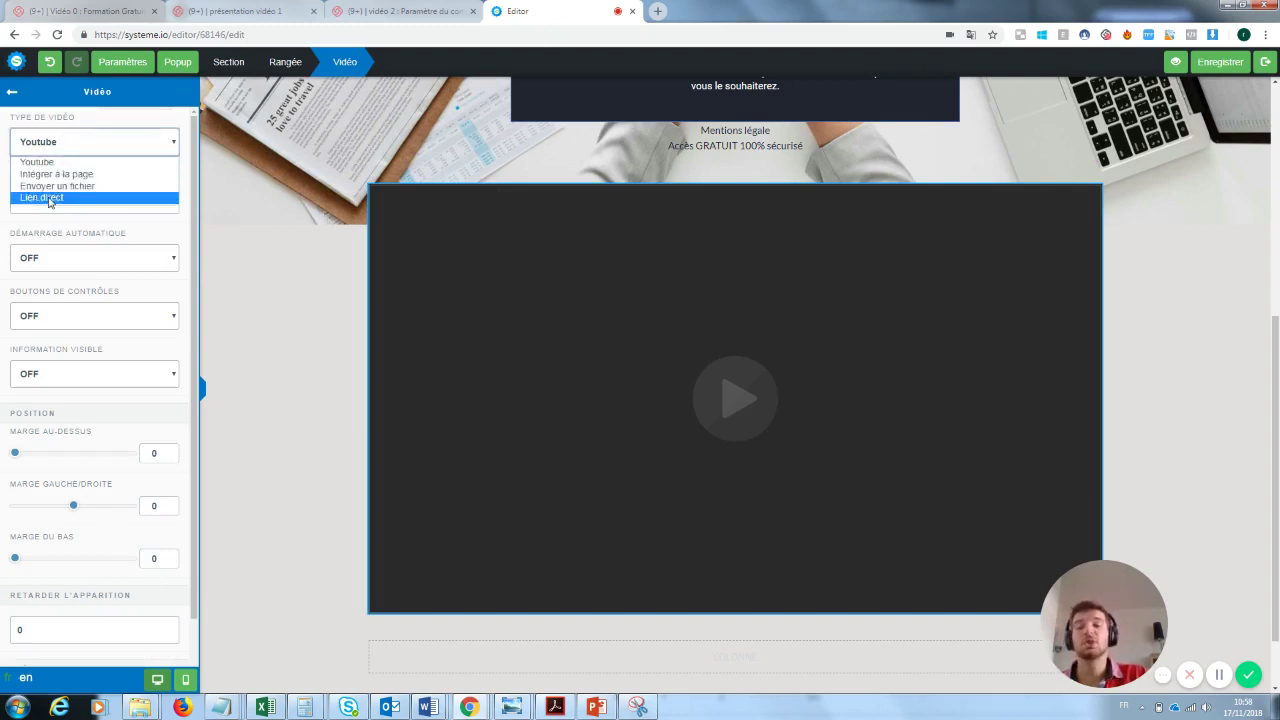
click(305, 221)
click(284, 226)
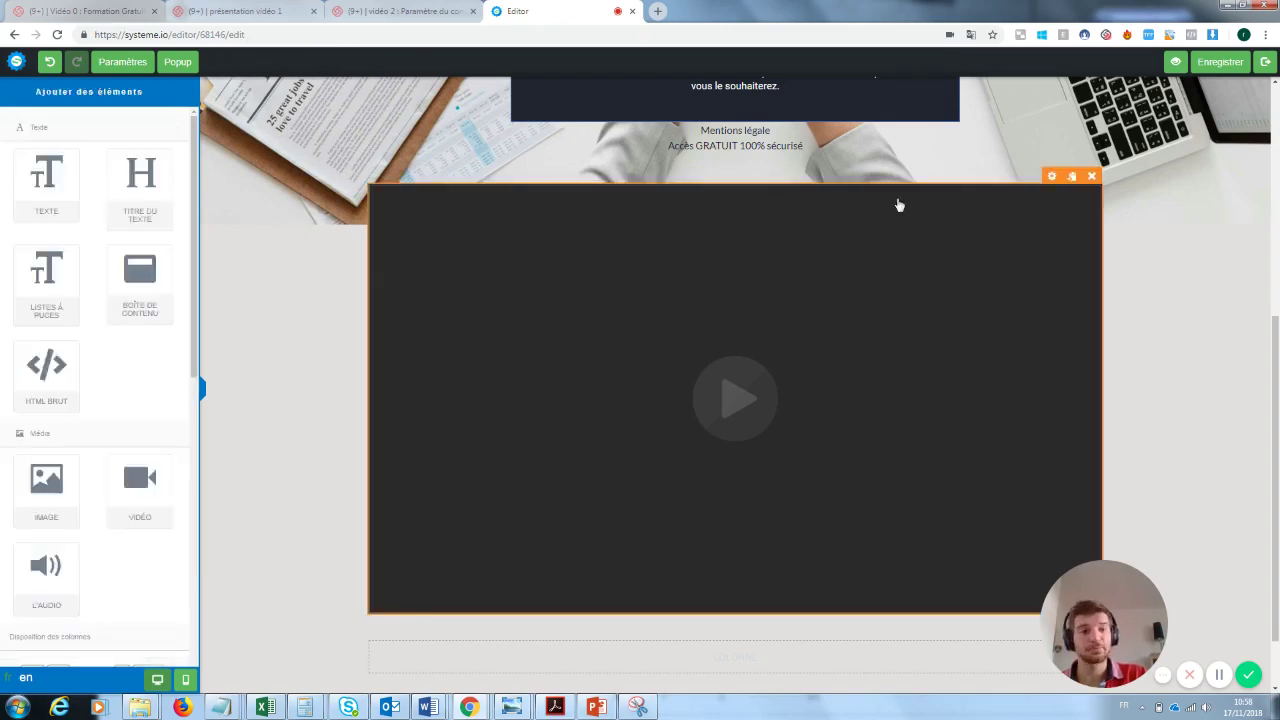
click(1093, 177)
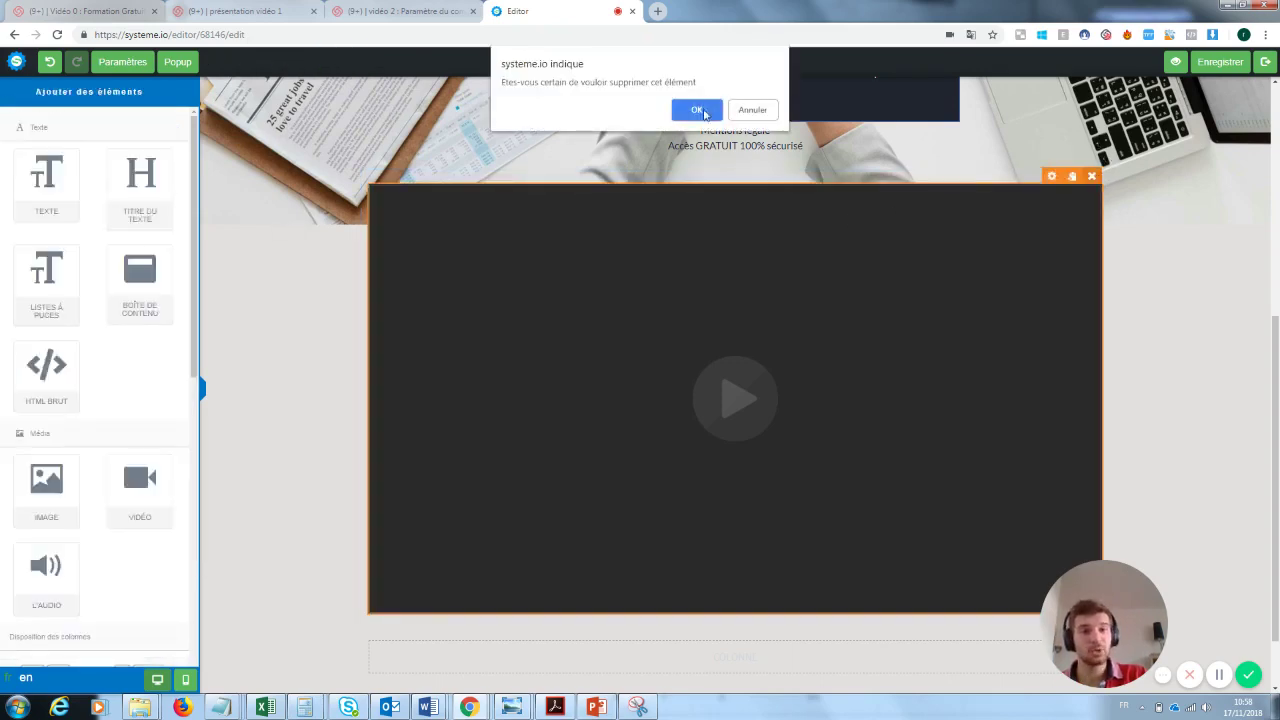
click(697, 110)
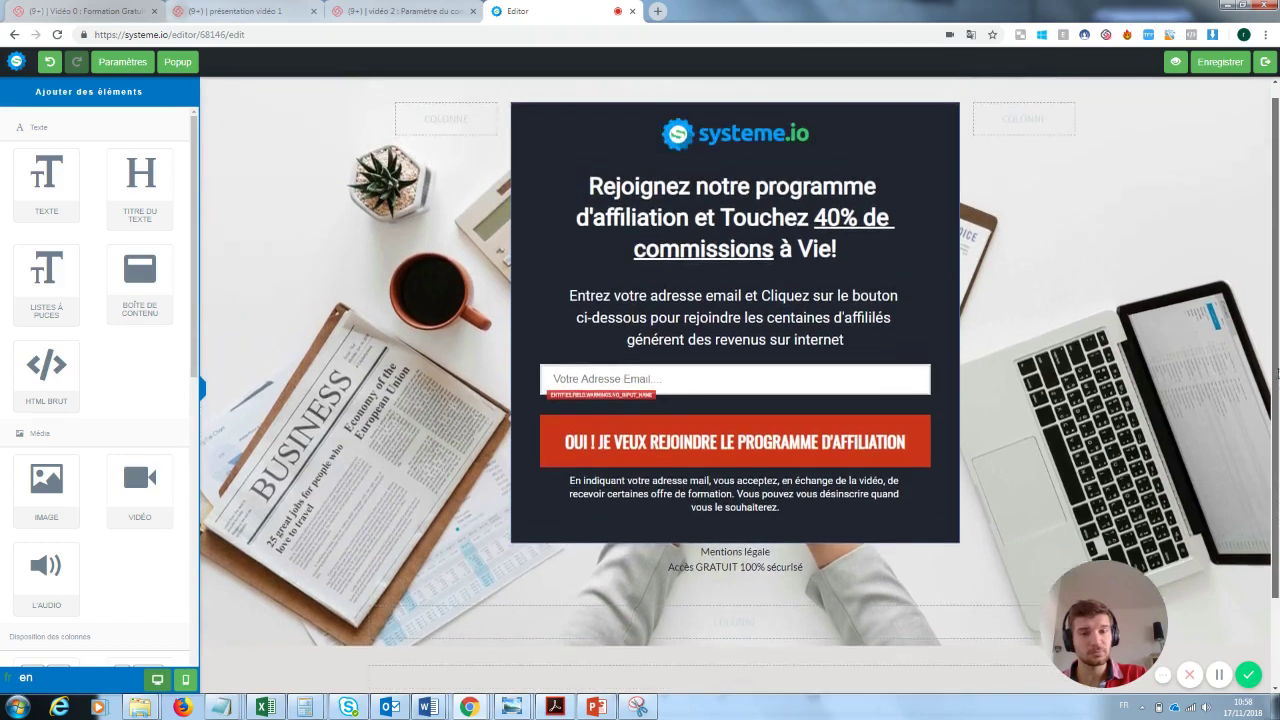
- Remove the systeme.io logo from above the form
drag(1278, 373, 1278, 371)
drag(1098, 626, 1124, 473)
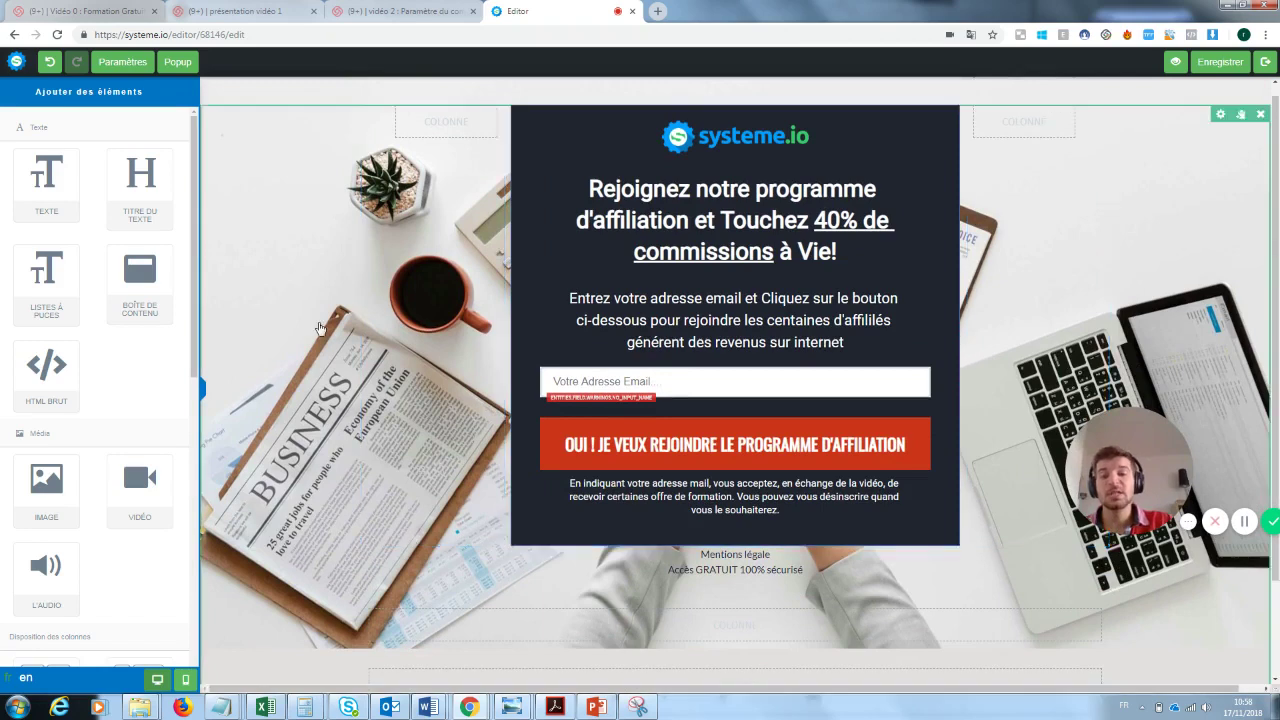
click(279, 261)
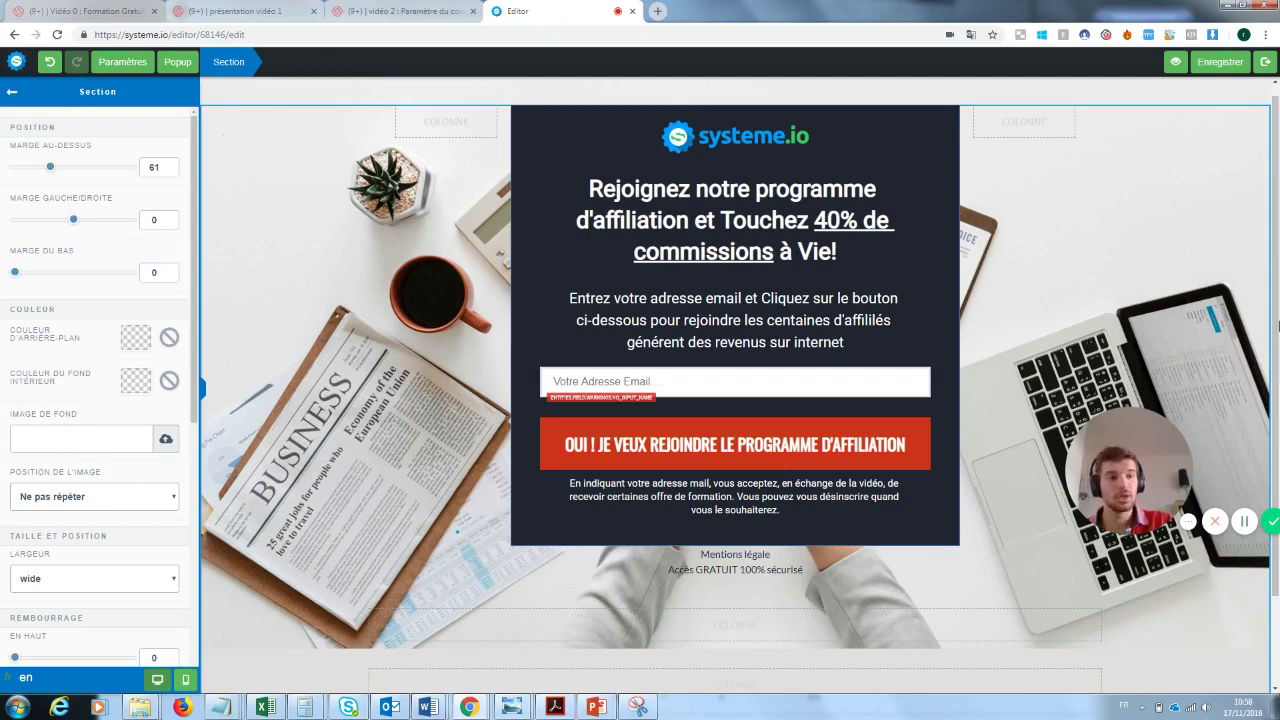
click(688, 148)
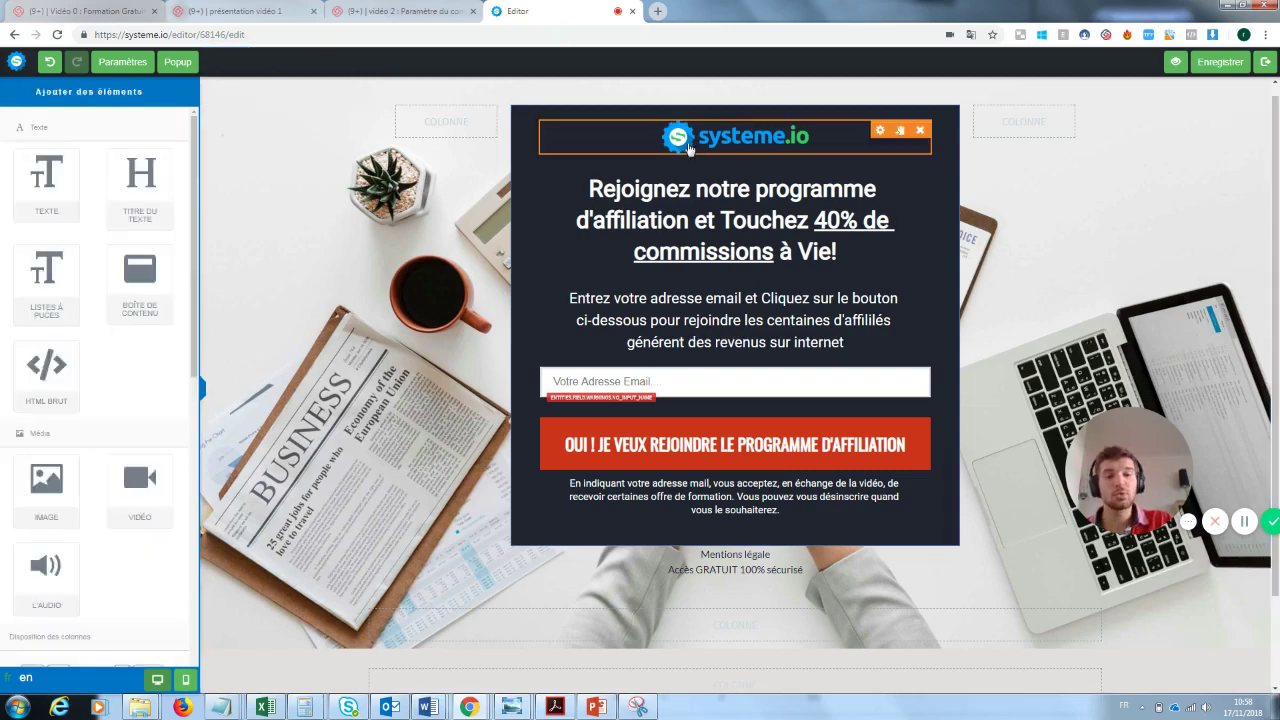
click(920, 130)
click(697, 120)
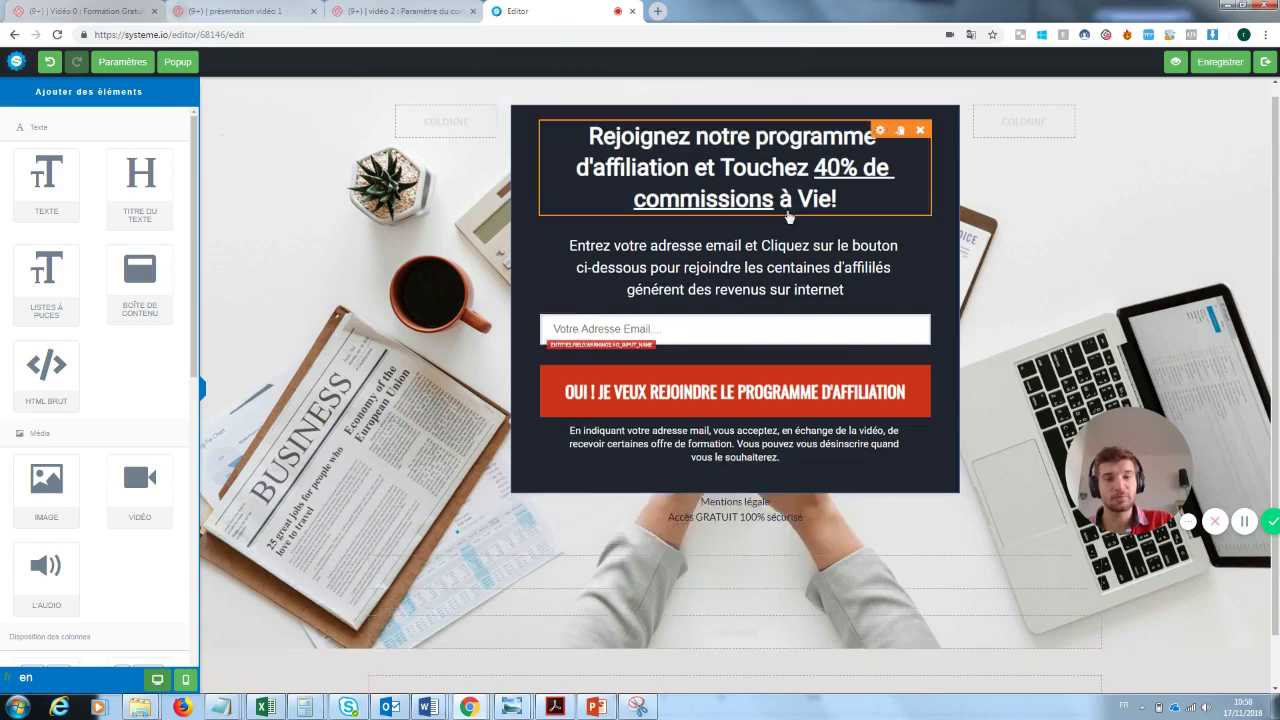
- Change the heading to 'Inscrivez vous pour recevoir la newsletter' in white FFFFFF
click(640, 137)
key(ctrl+a)
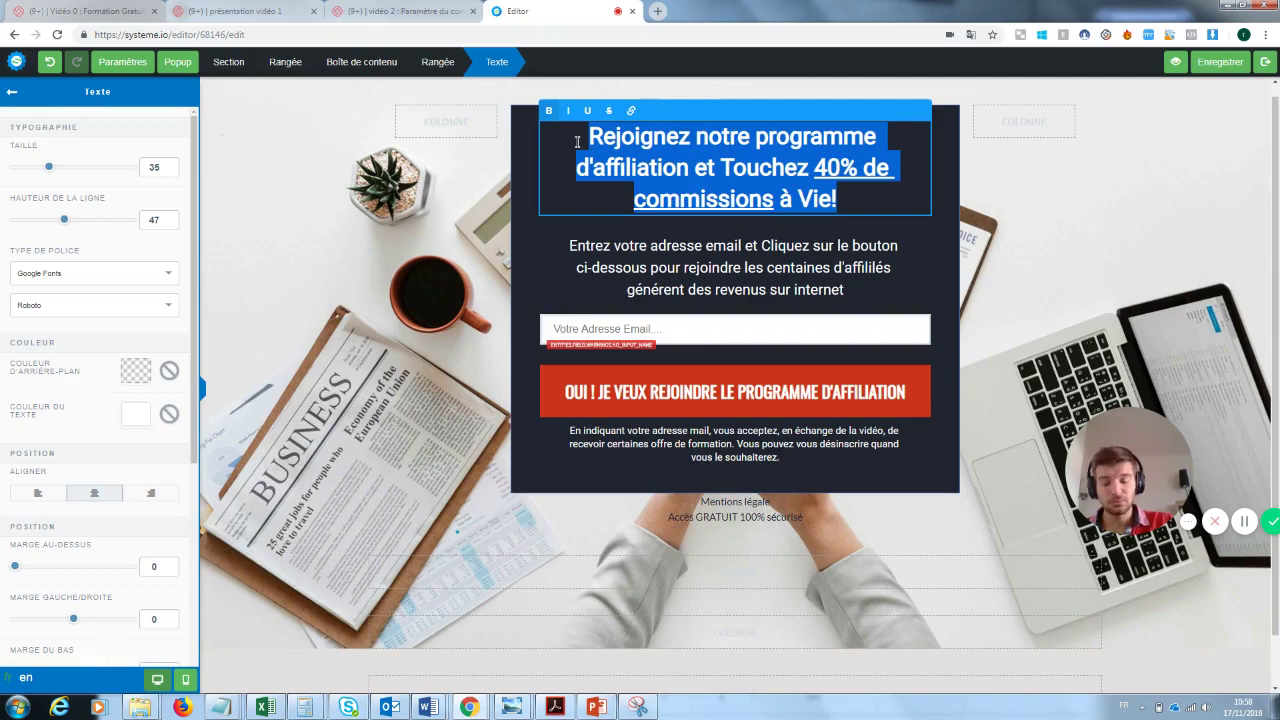
key(BackSpace)
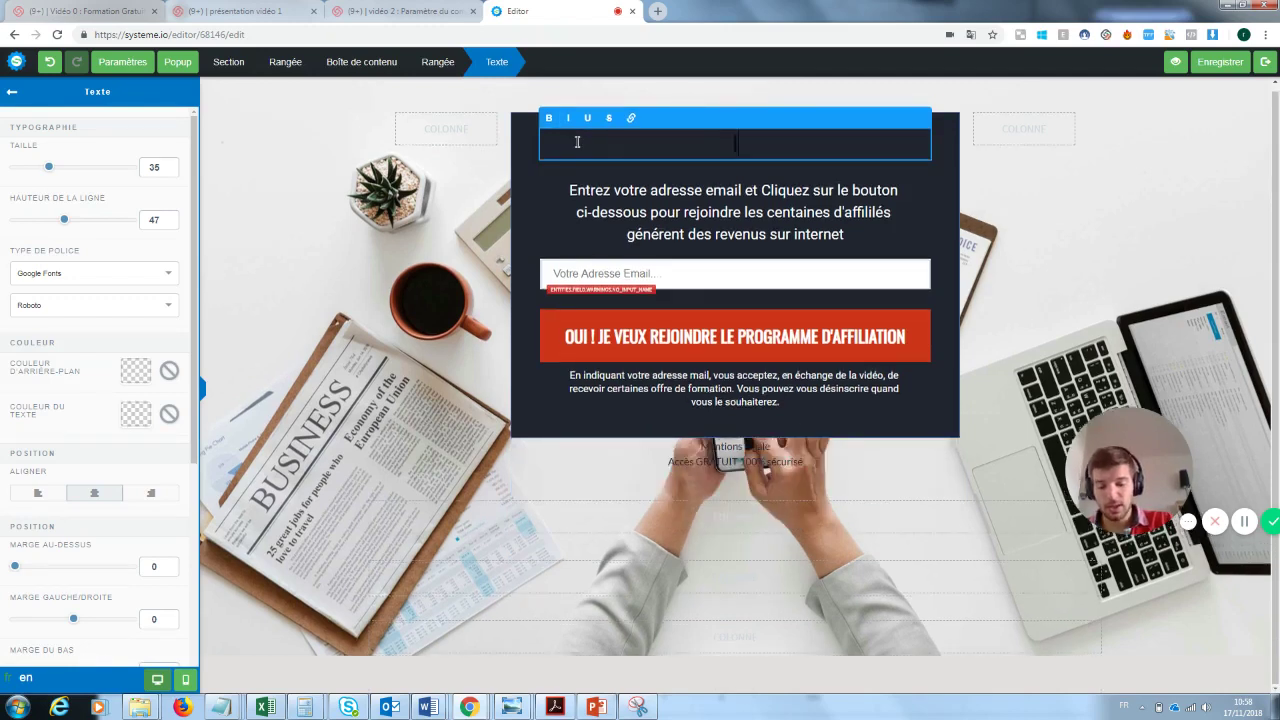
text(Inscrivez vous)
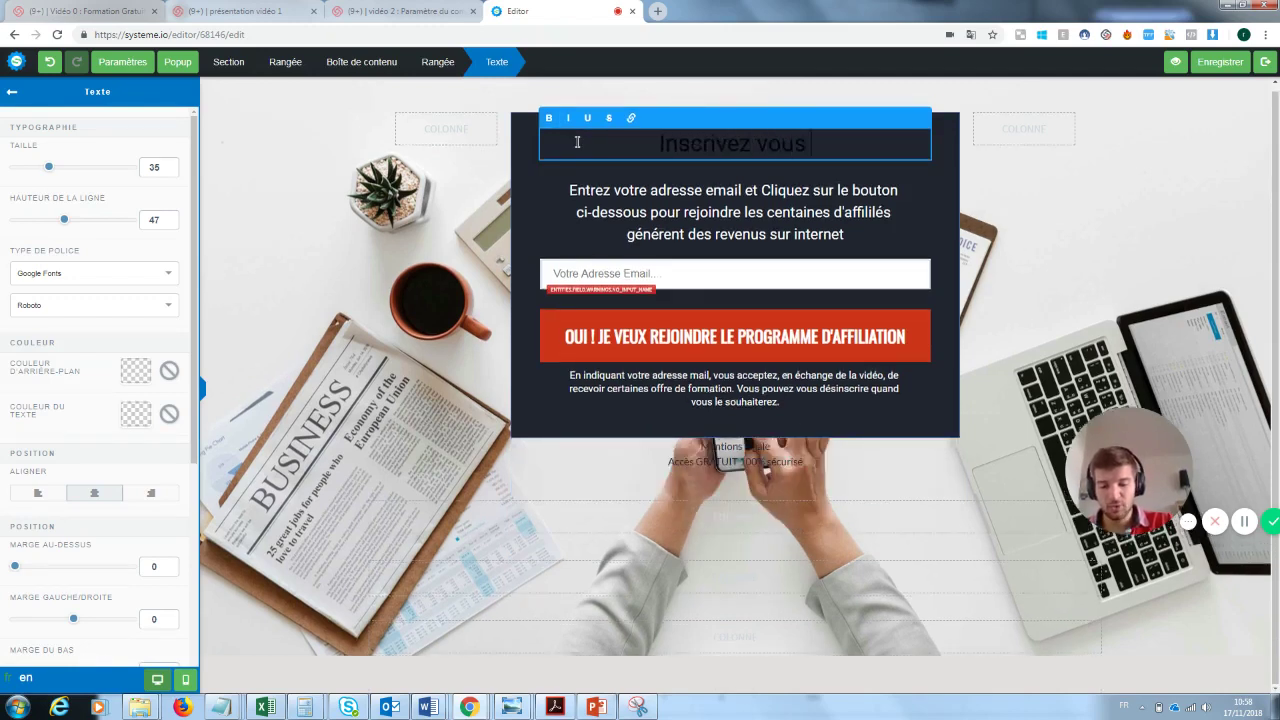
text( pour recevoir)
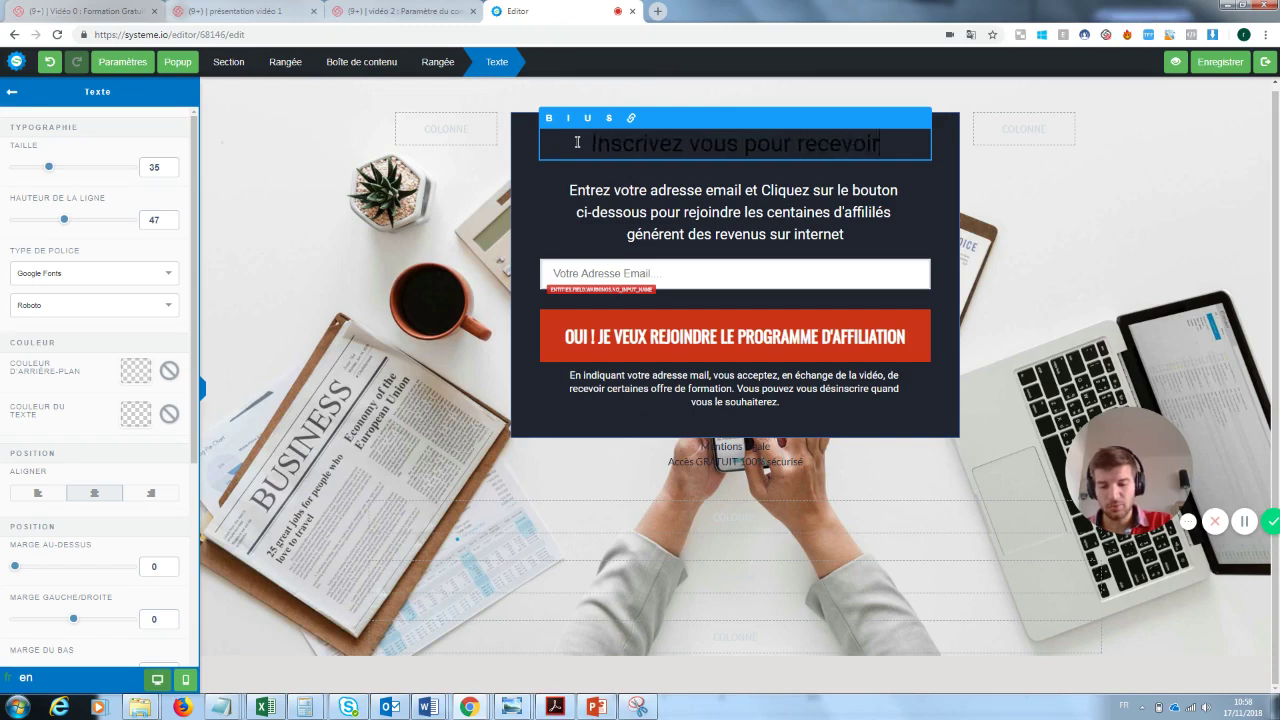
text( la news)
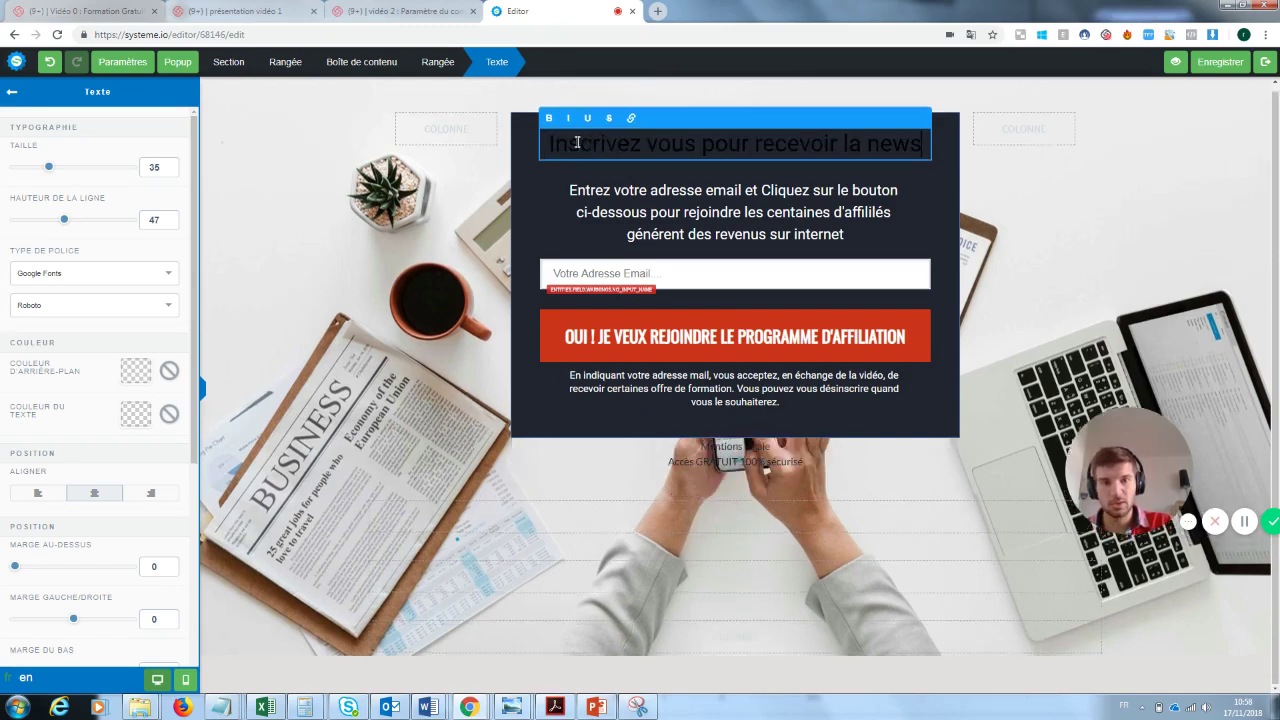
text(letter)
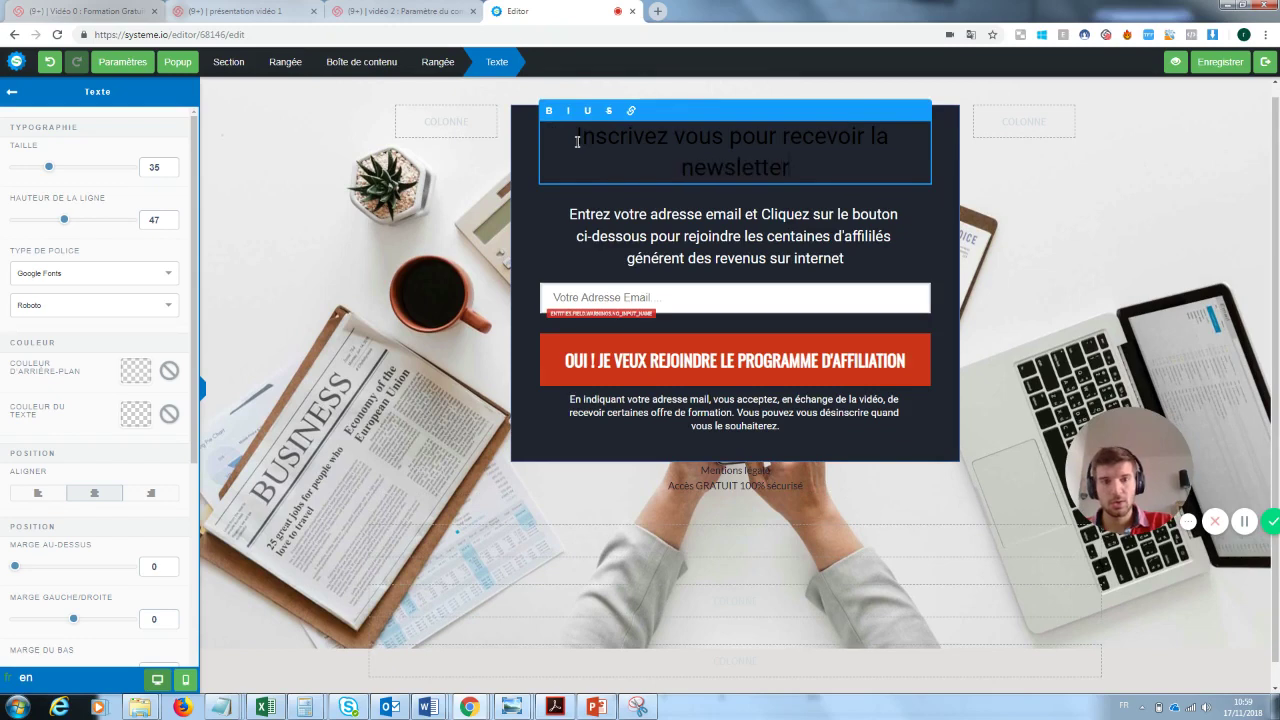
drag(798, 172, 574, 140)
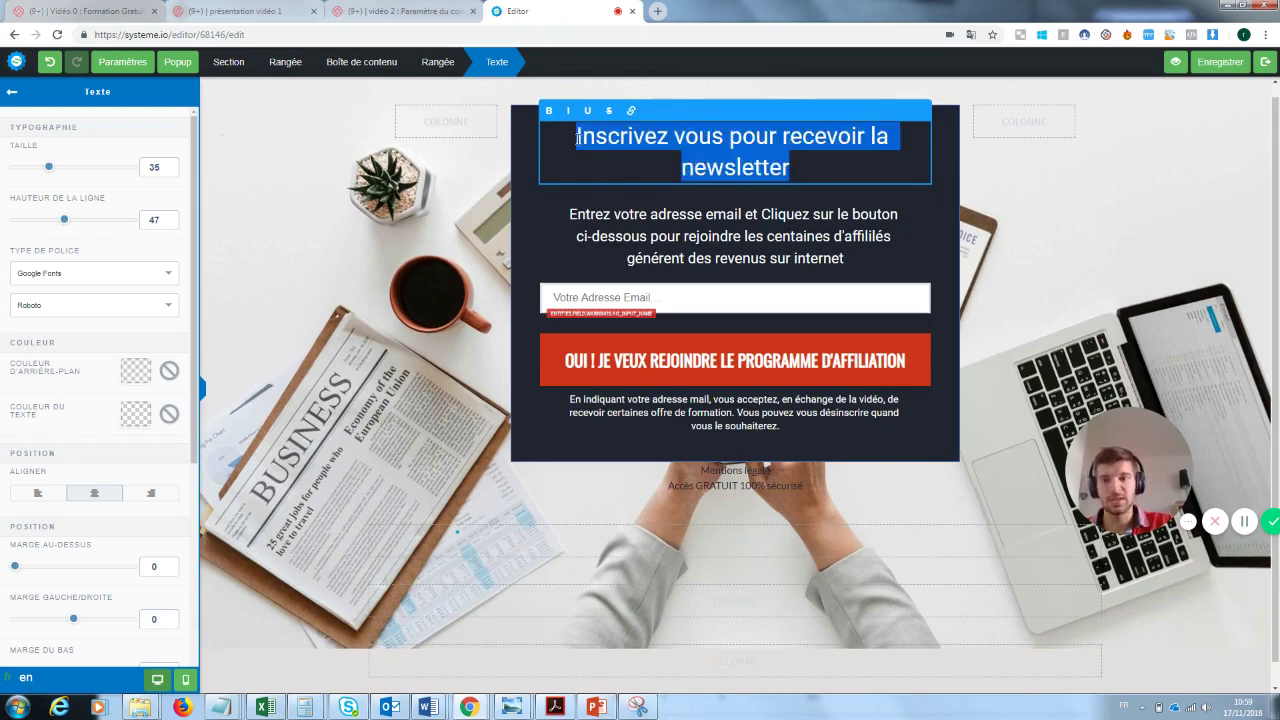
click(138, 420)
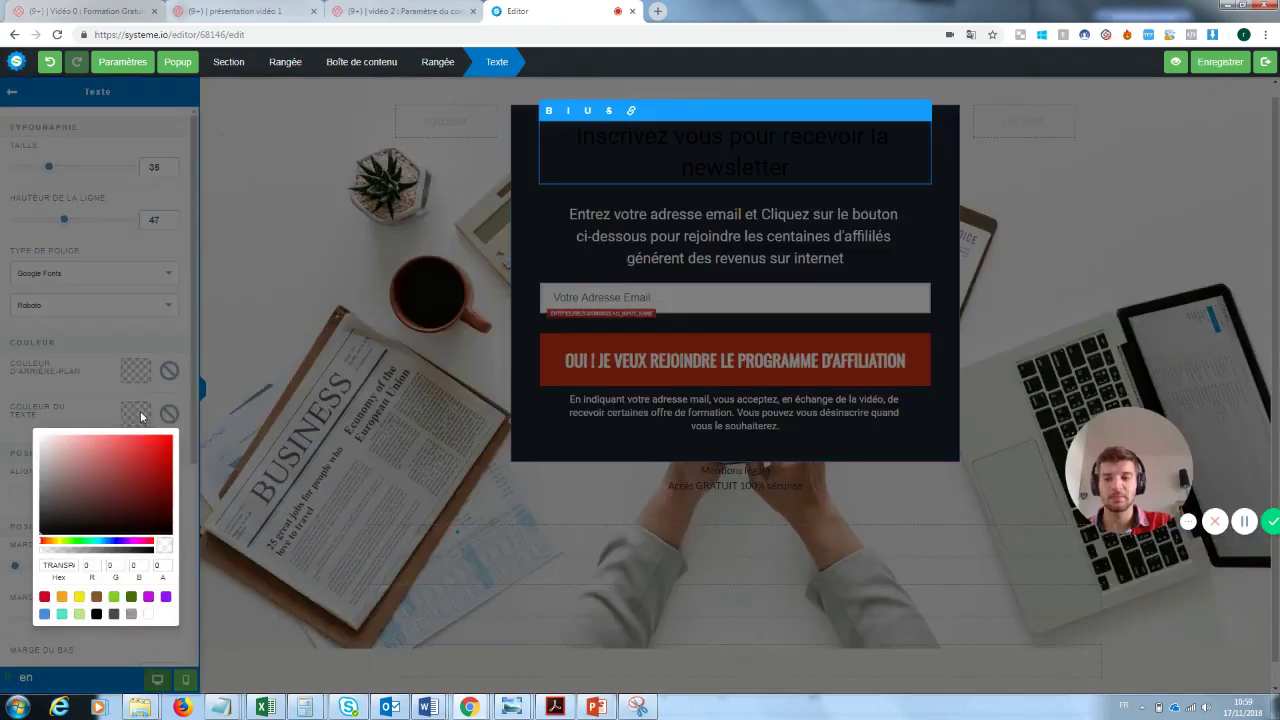
click(149, 615)
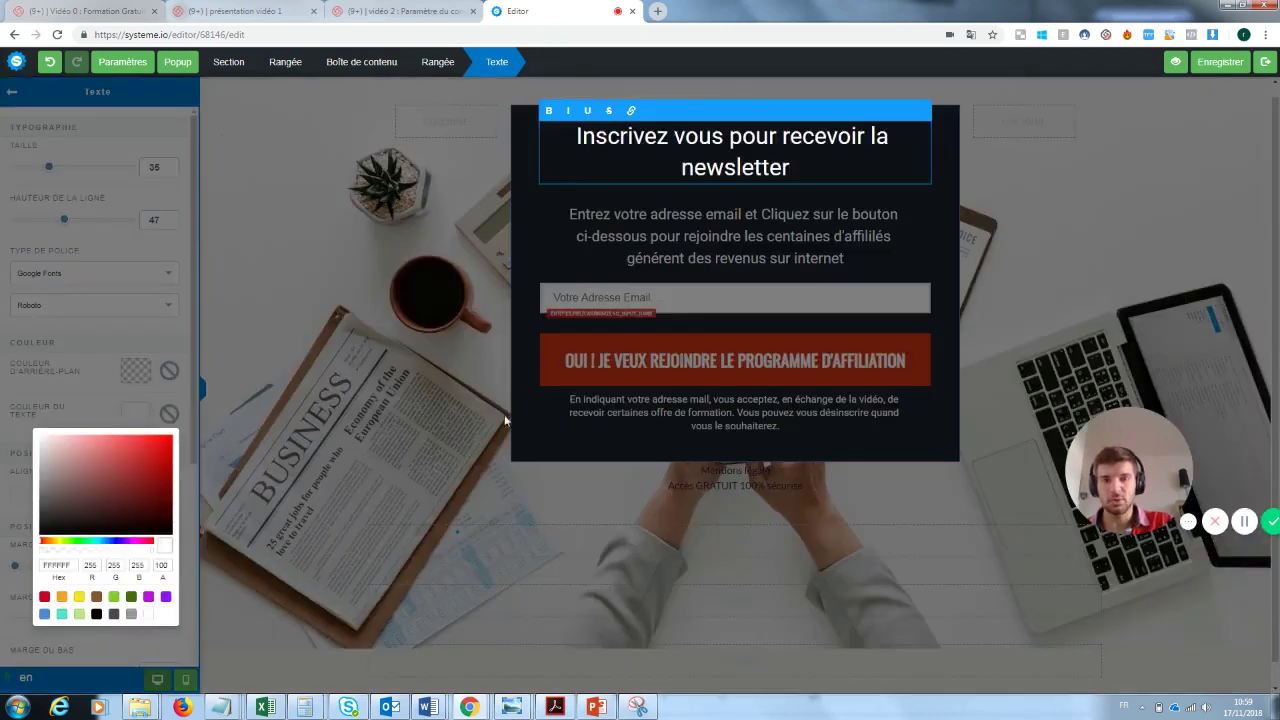
click(488, 318)
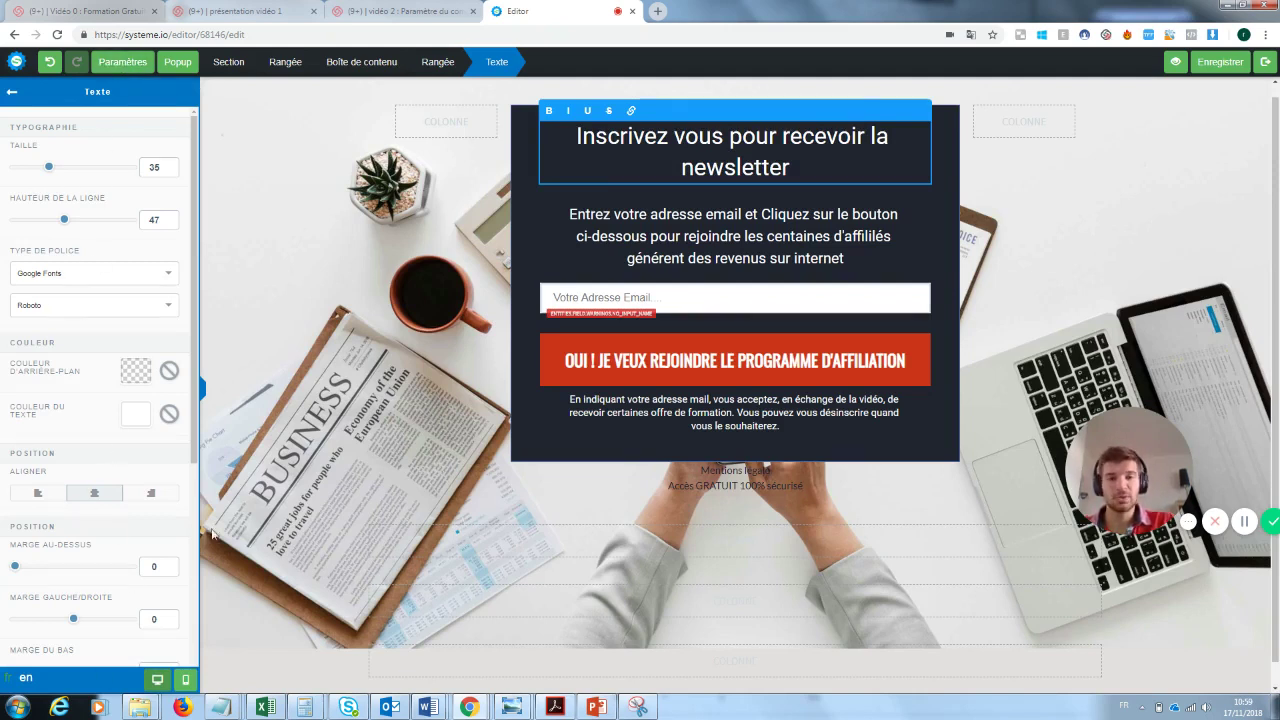
click(714, 228)
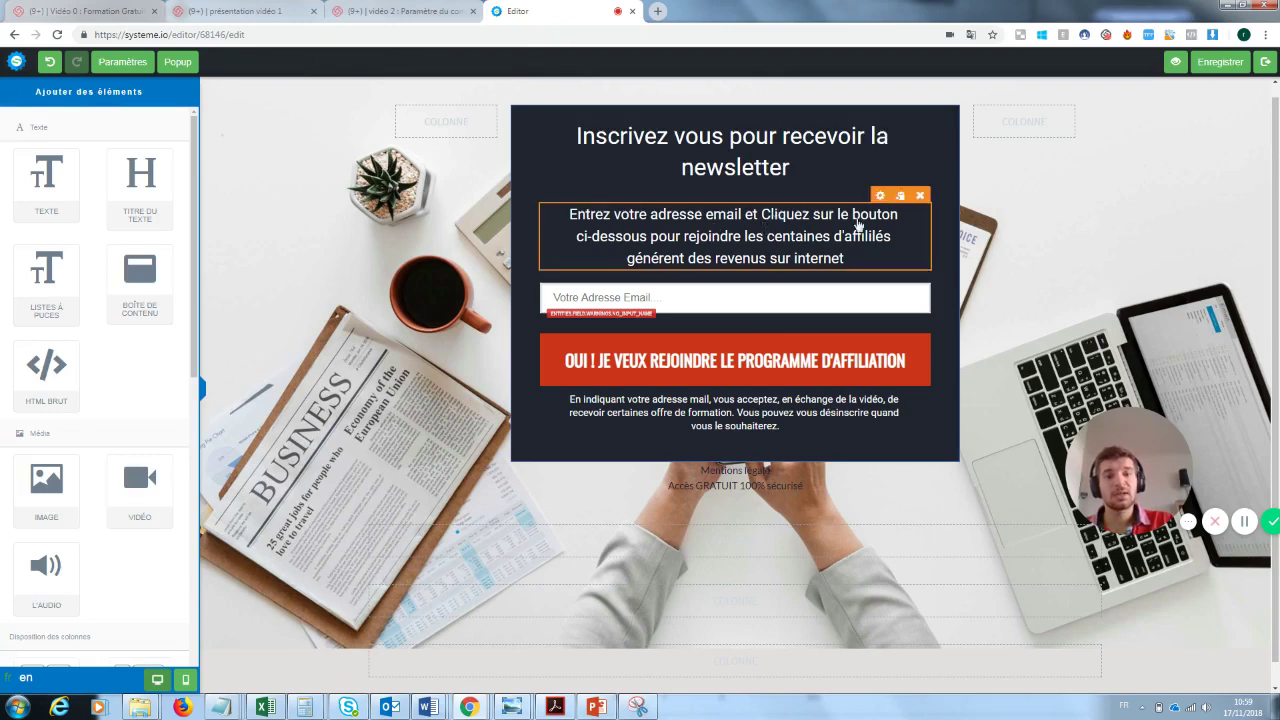
- Make the intro paragraph end 'pour rejoindre notre super newsletter', then select the email field
click(840, 257)
drag(860, 258, 745, 236)
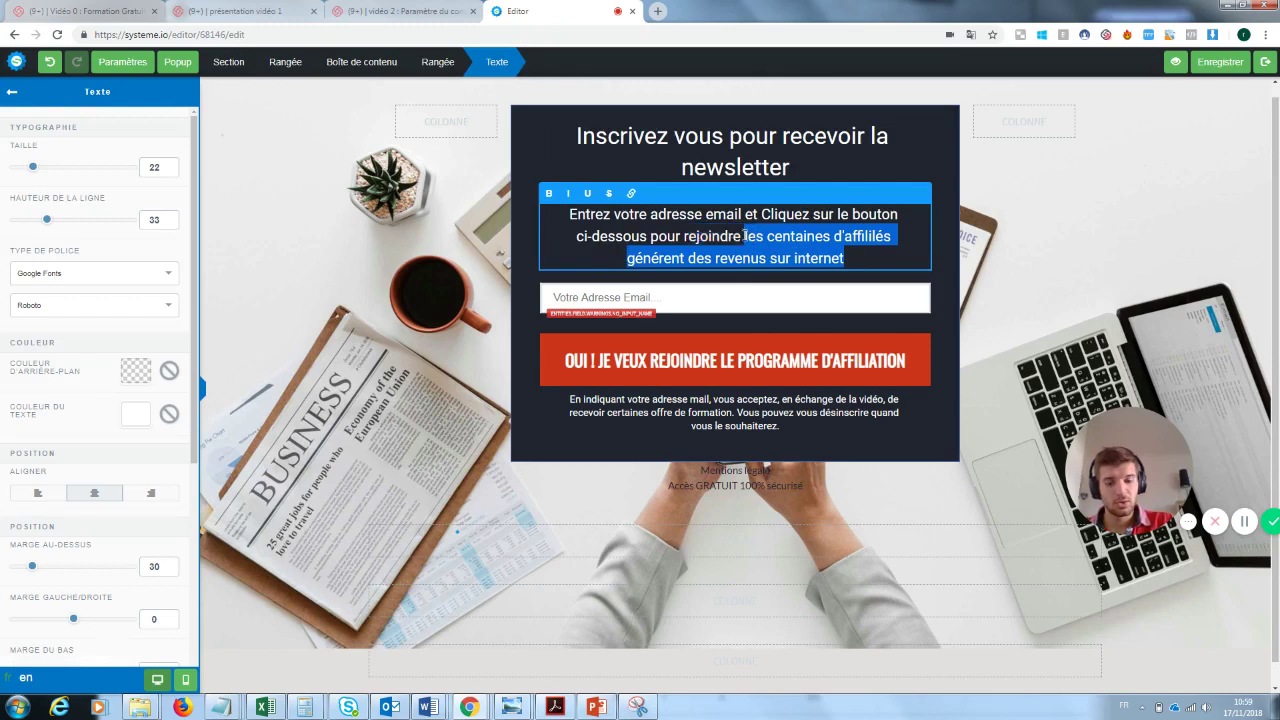
text(notre uper)
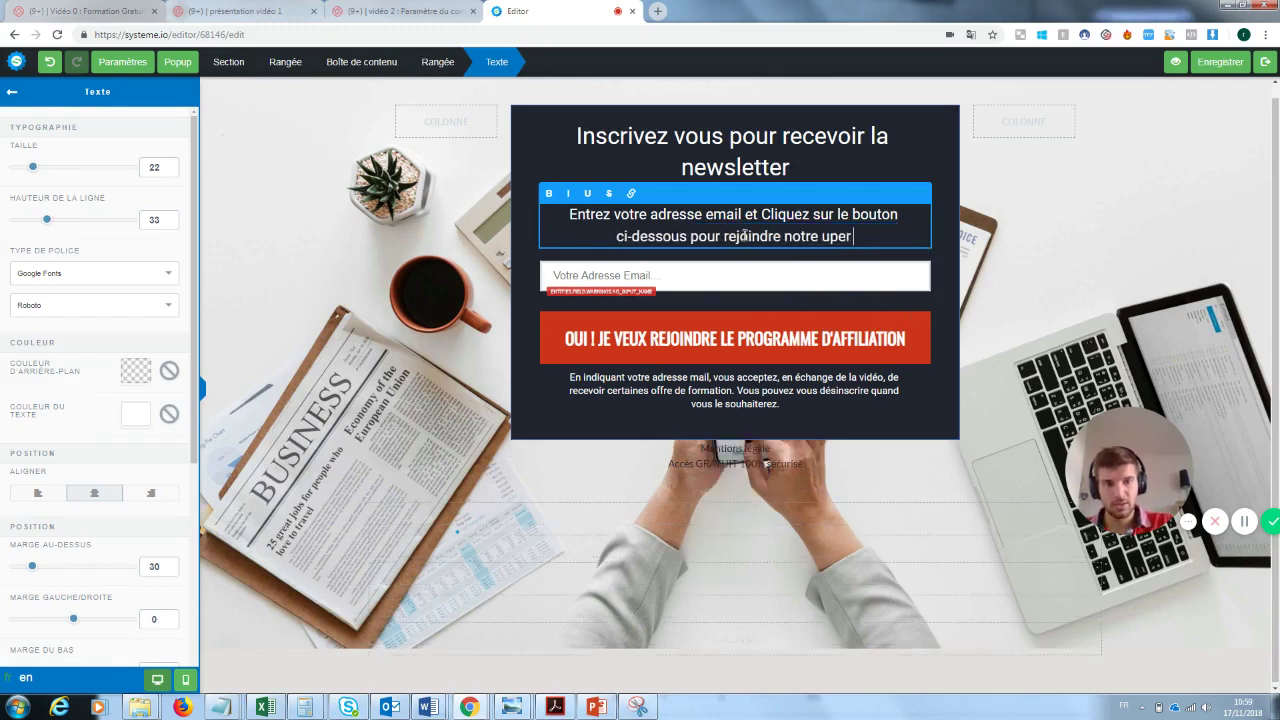
key(BackSpace)
key(BackSpace)
key(BackSpace)
key(BackSpace)
text(super)
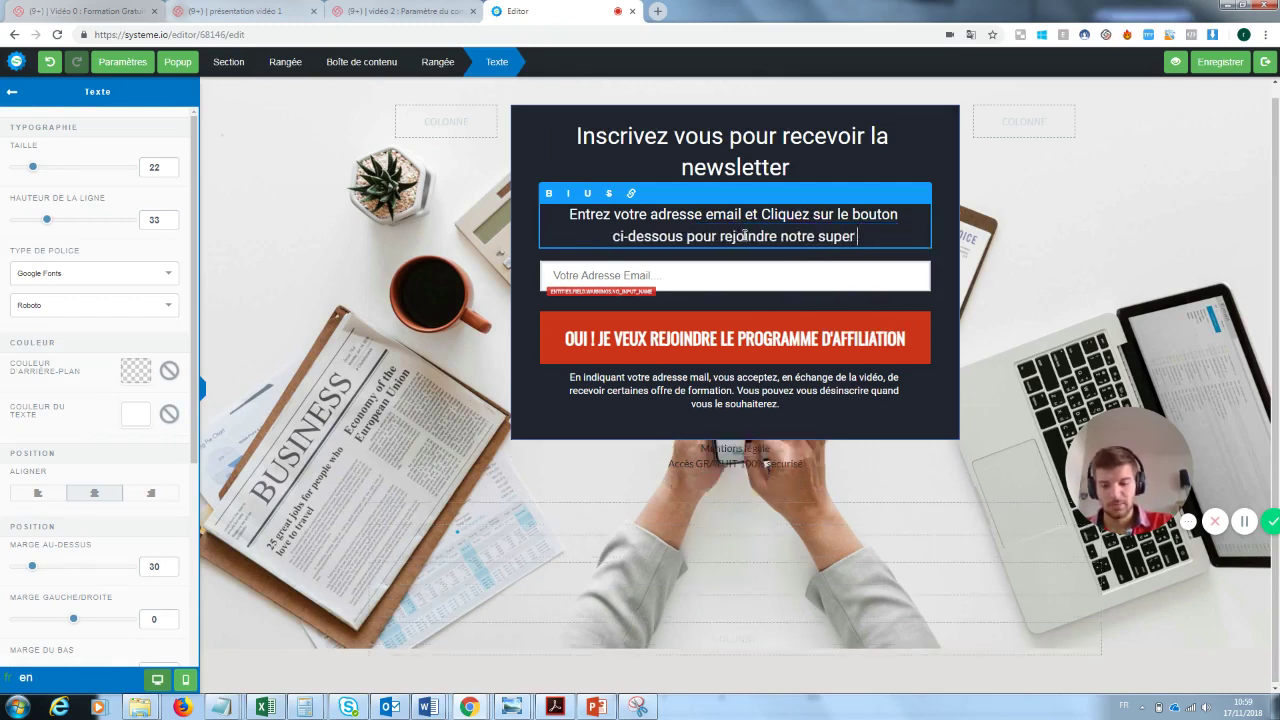
text( newslette)
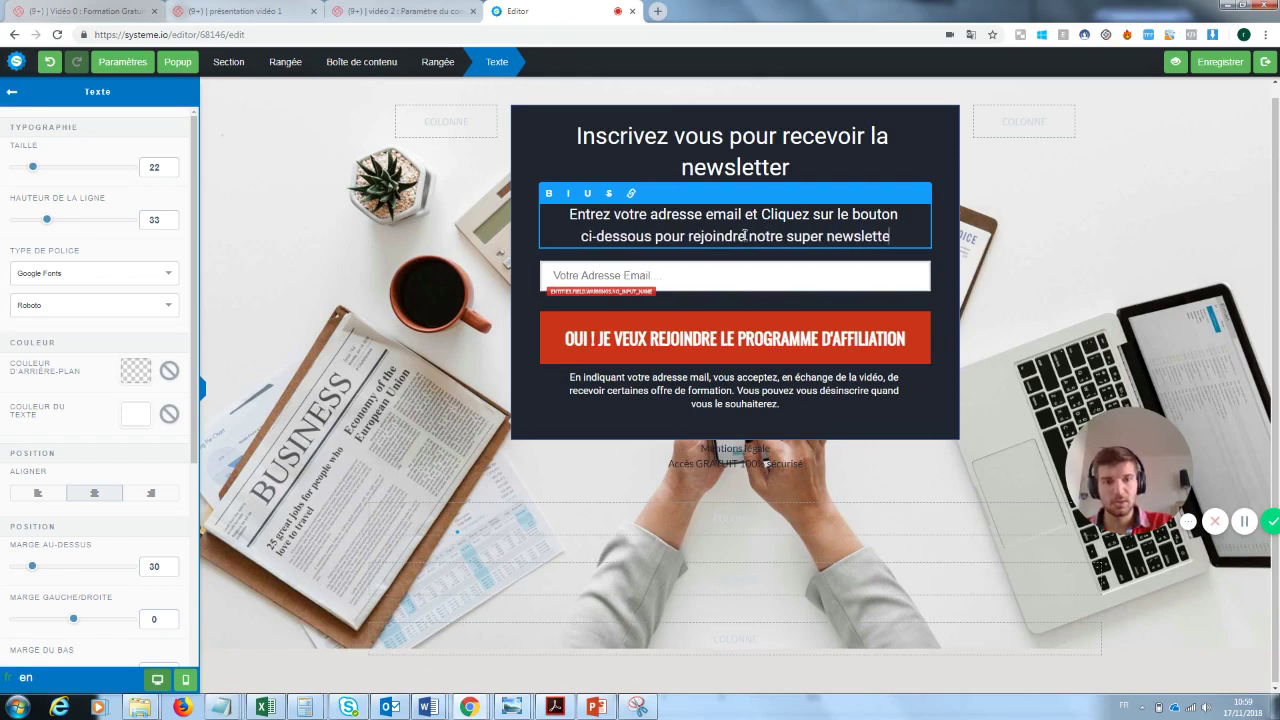
text(r)
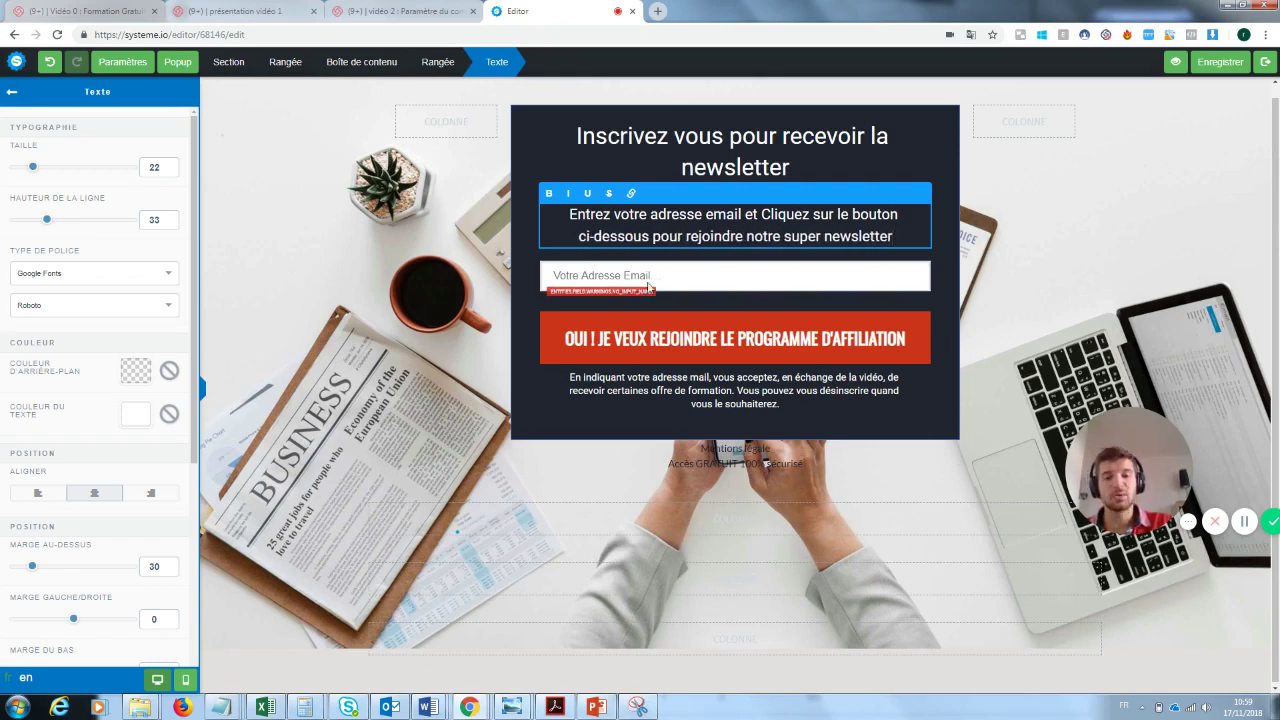
click(650, 286)
click(663, 277)
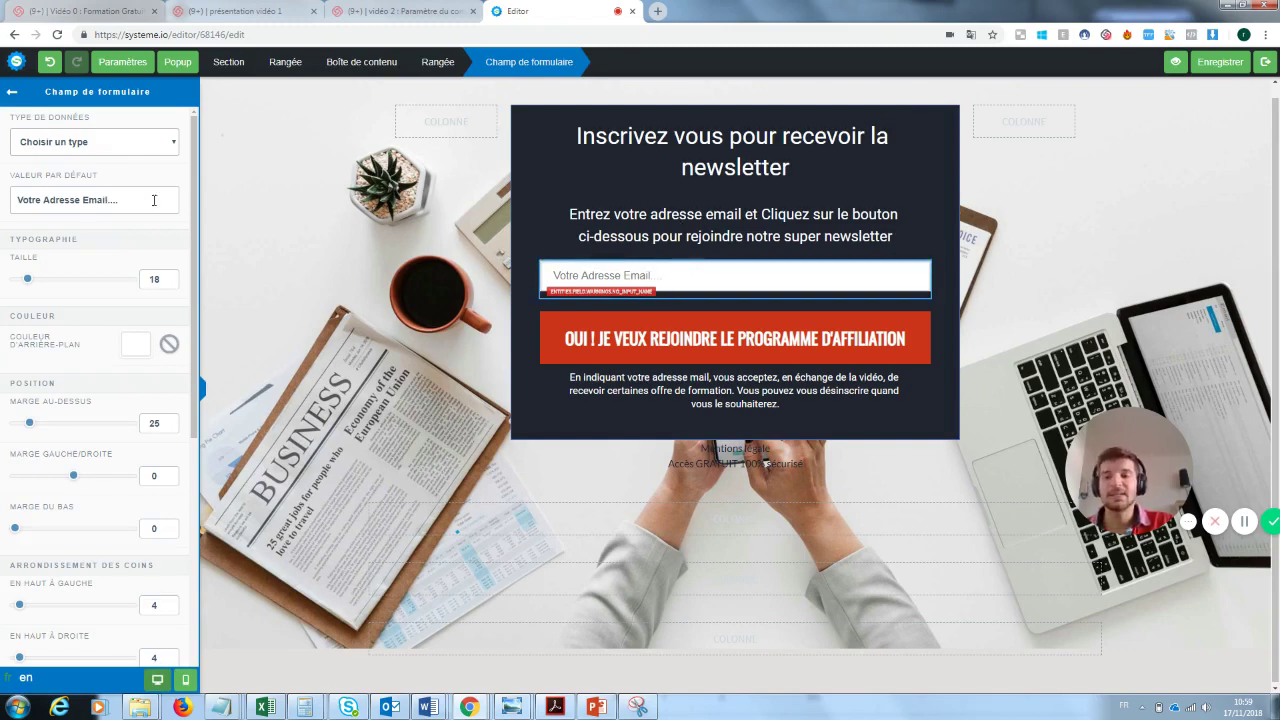
- Replace 'LE PROGRAMME D'AFFILIATION' with 'la newsletter' in the sign-up button's text
click(796, 336)
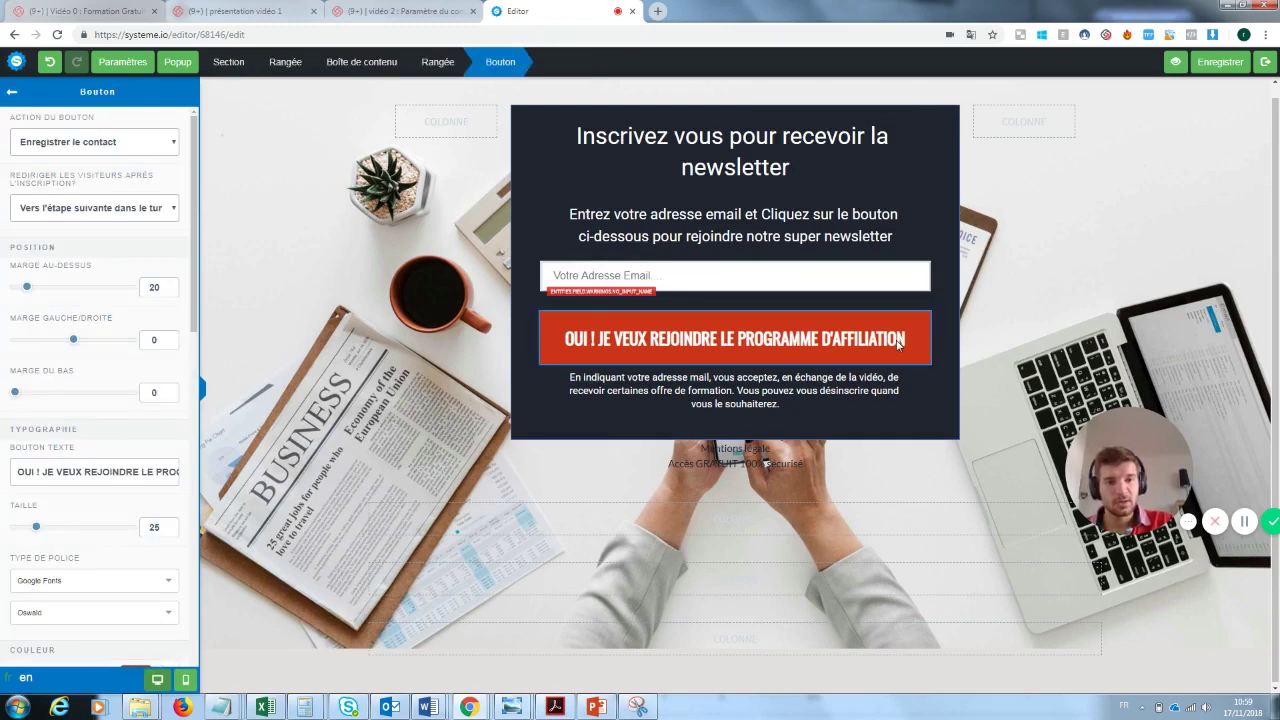
click(898, 345)
click(843, 346)
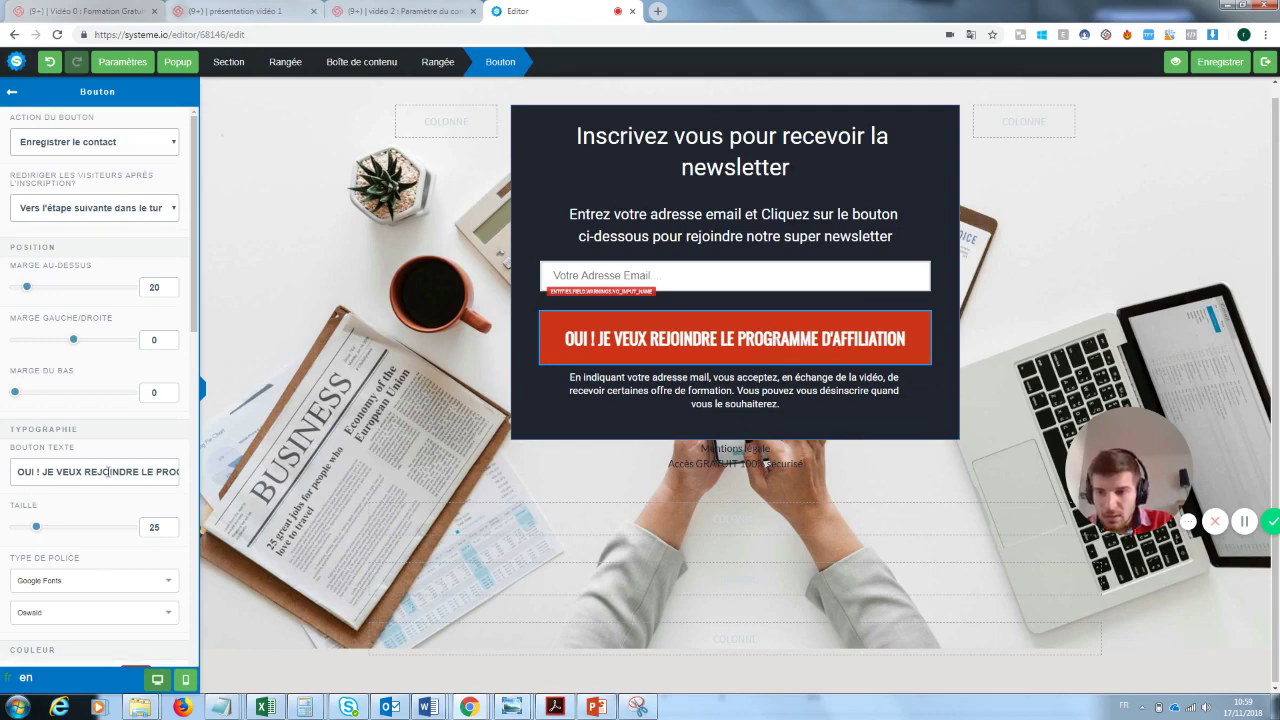
drag(143, 472, 232, 482)
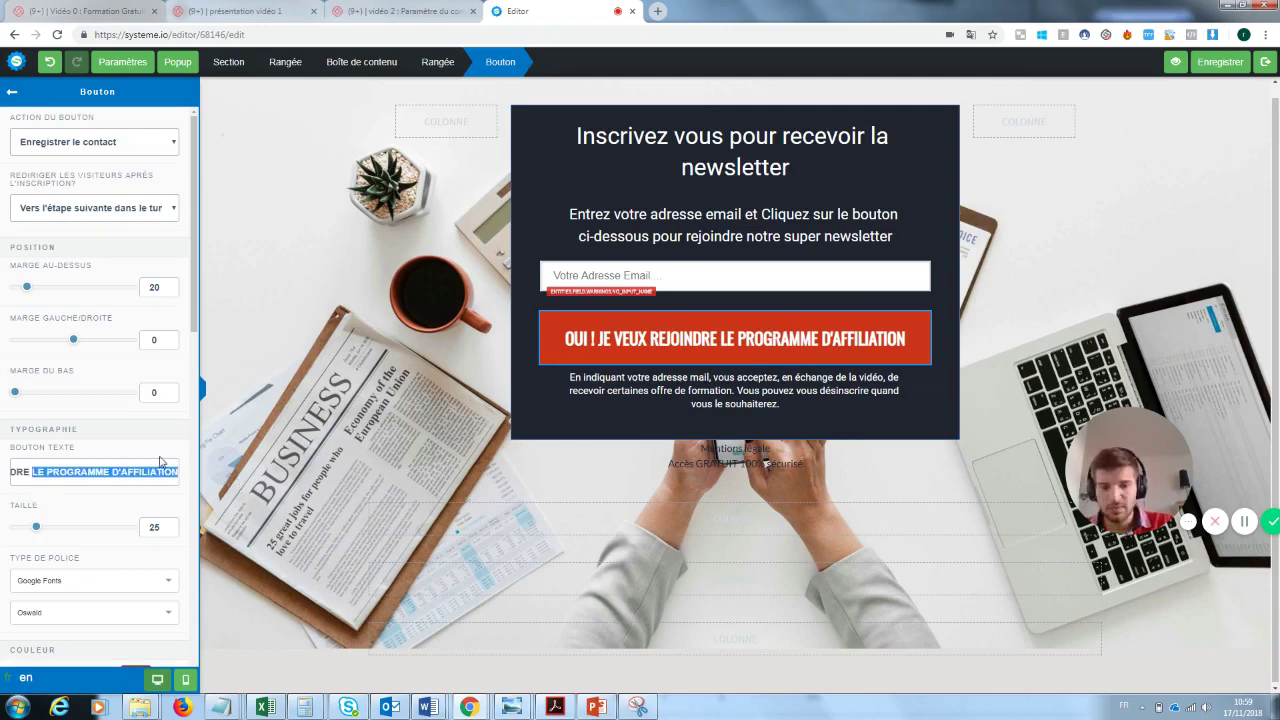
key(BackSpace)
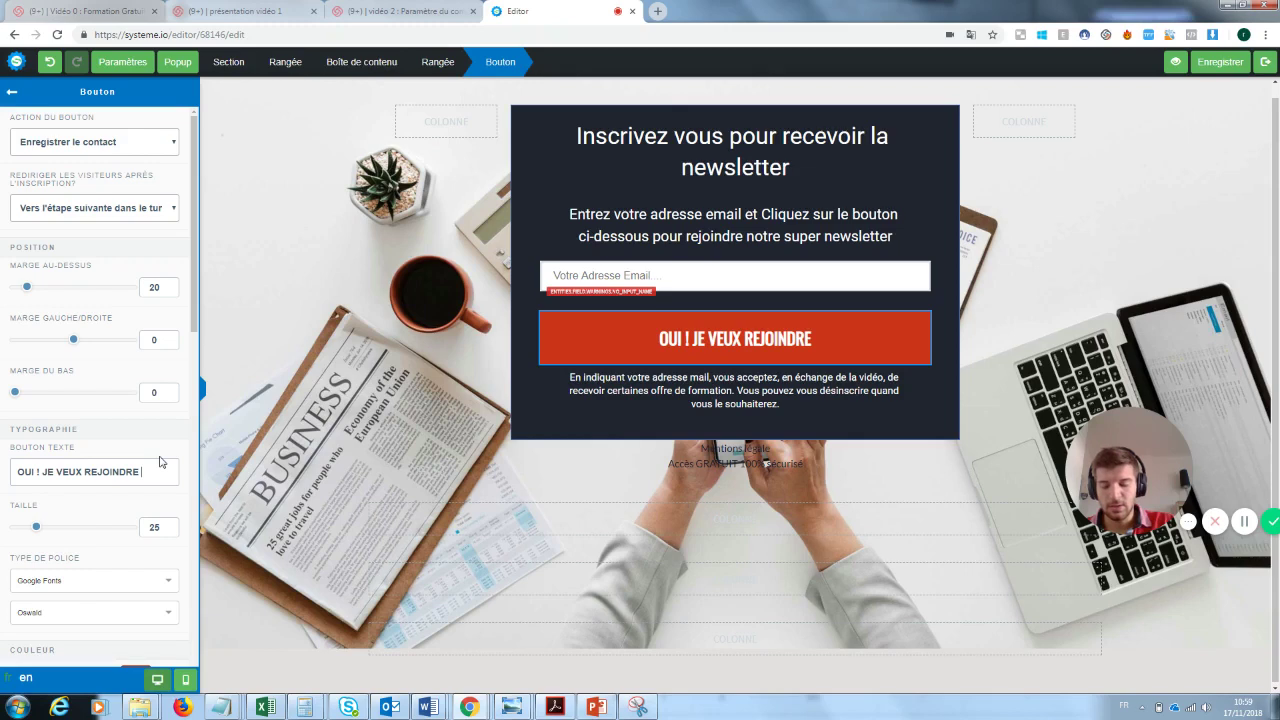
text(la newsletter)
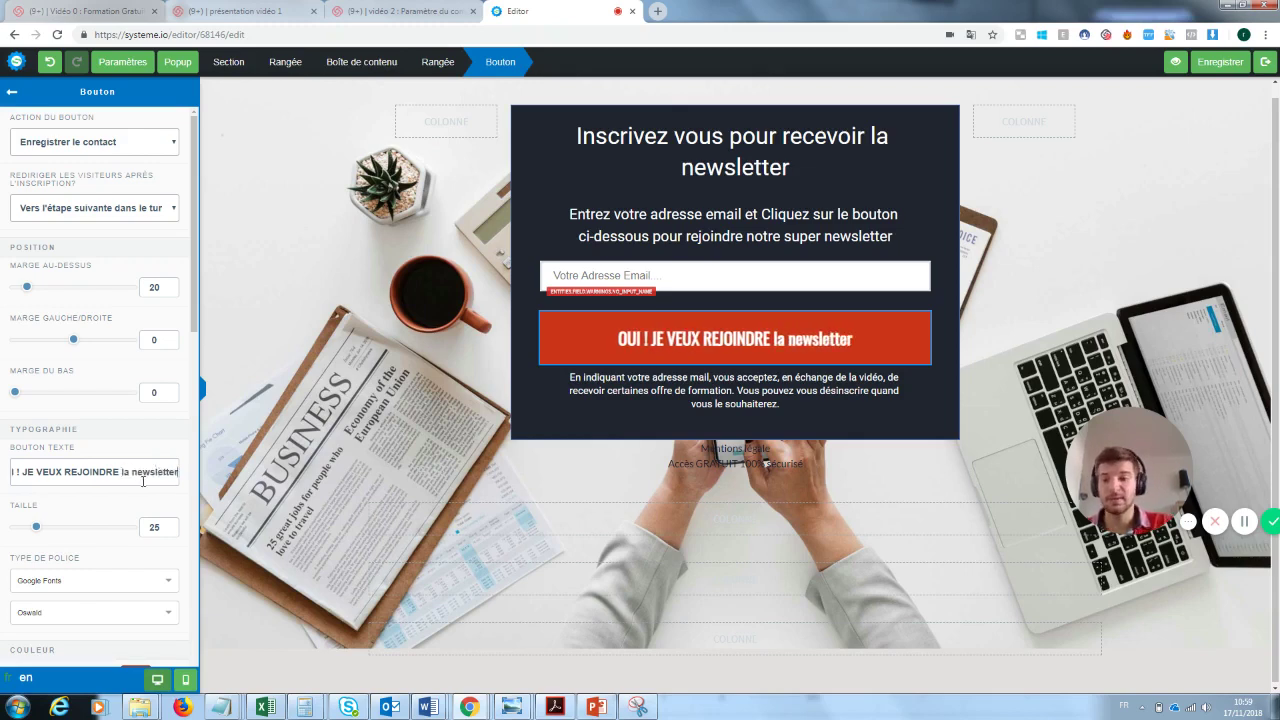
drag(176, 472, 119, 474)
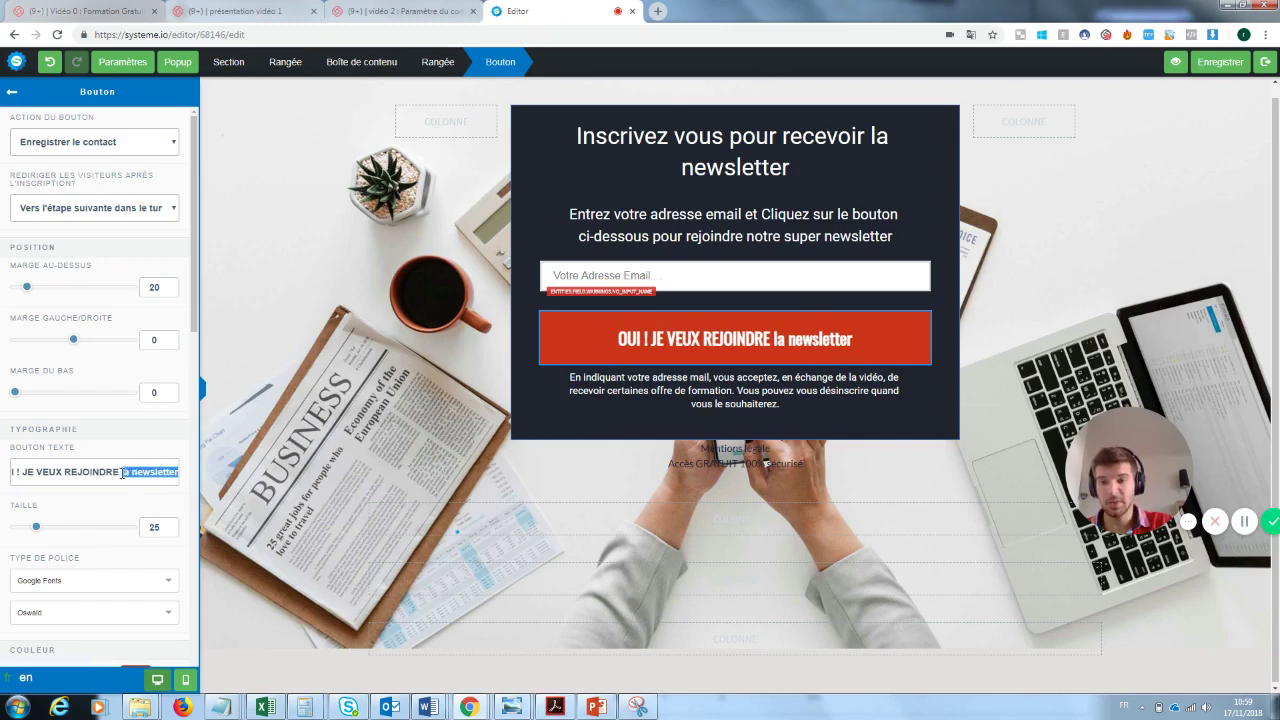
key(BackSpace)
text(la new)
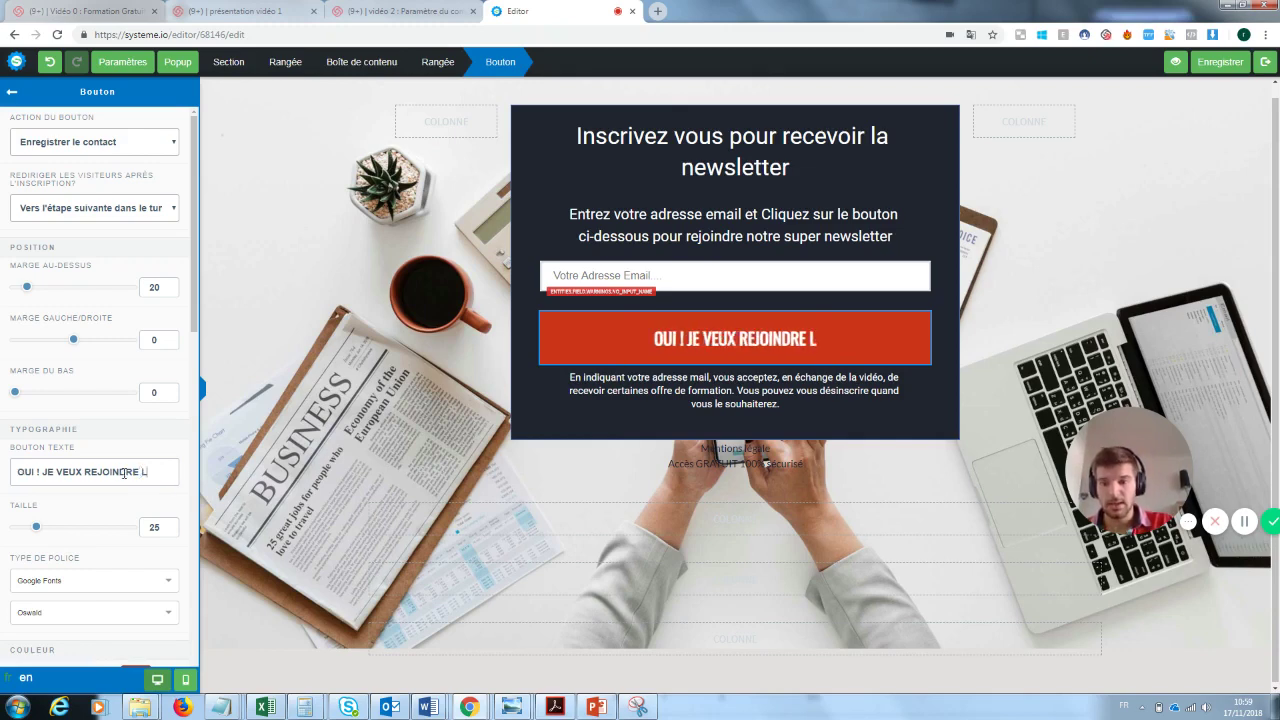
text(sletter)
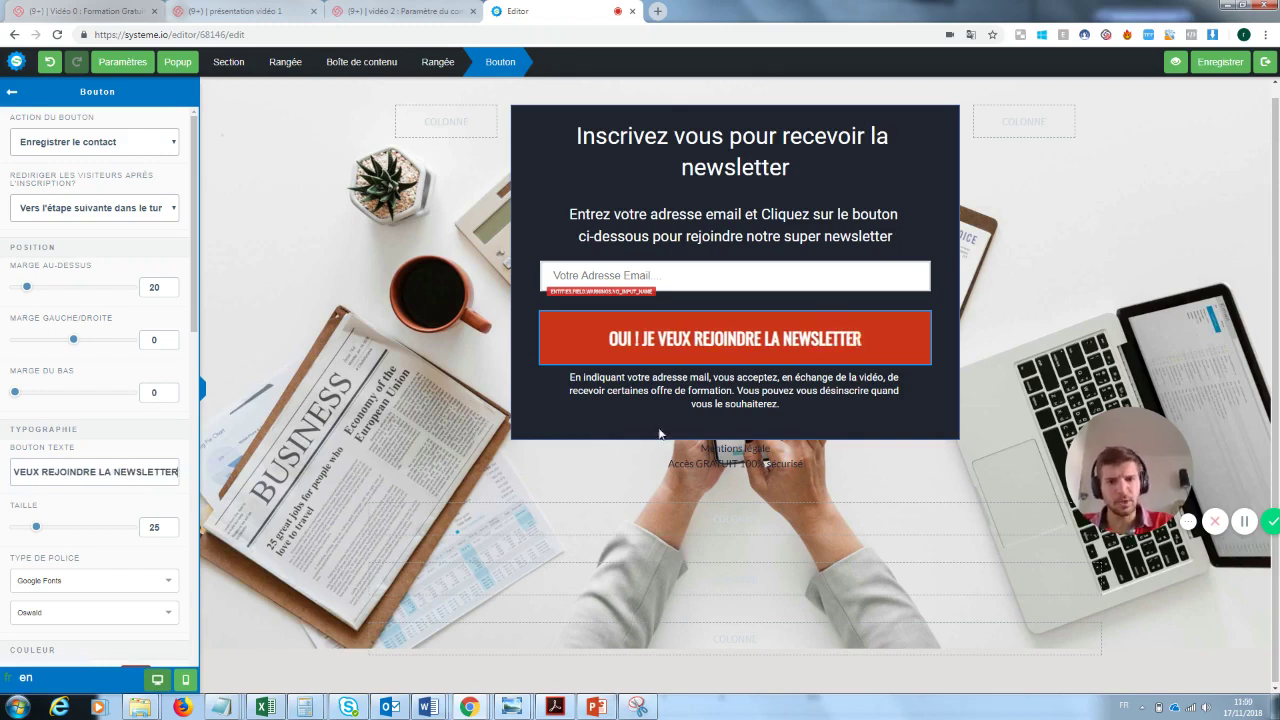
click(891, 458)
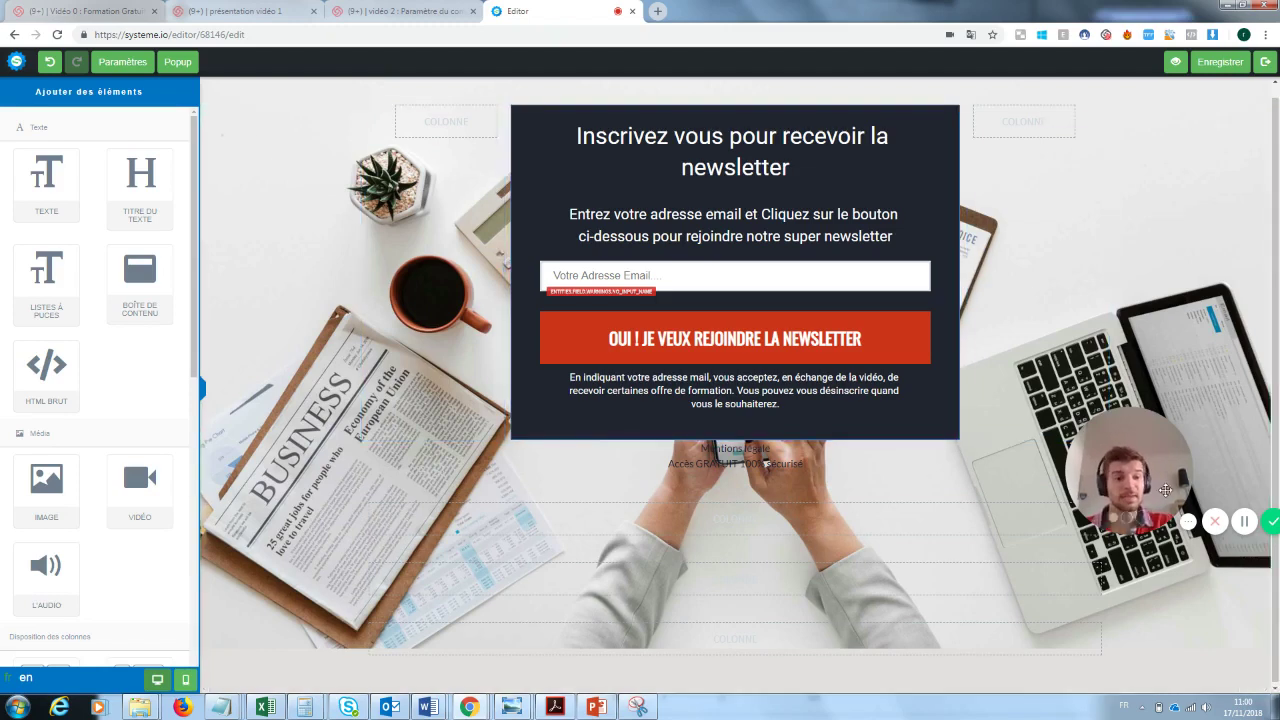
- Delete the empty row under the sign-up box, then exit the page editor
drag(1153, 468, 295, 603)
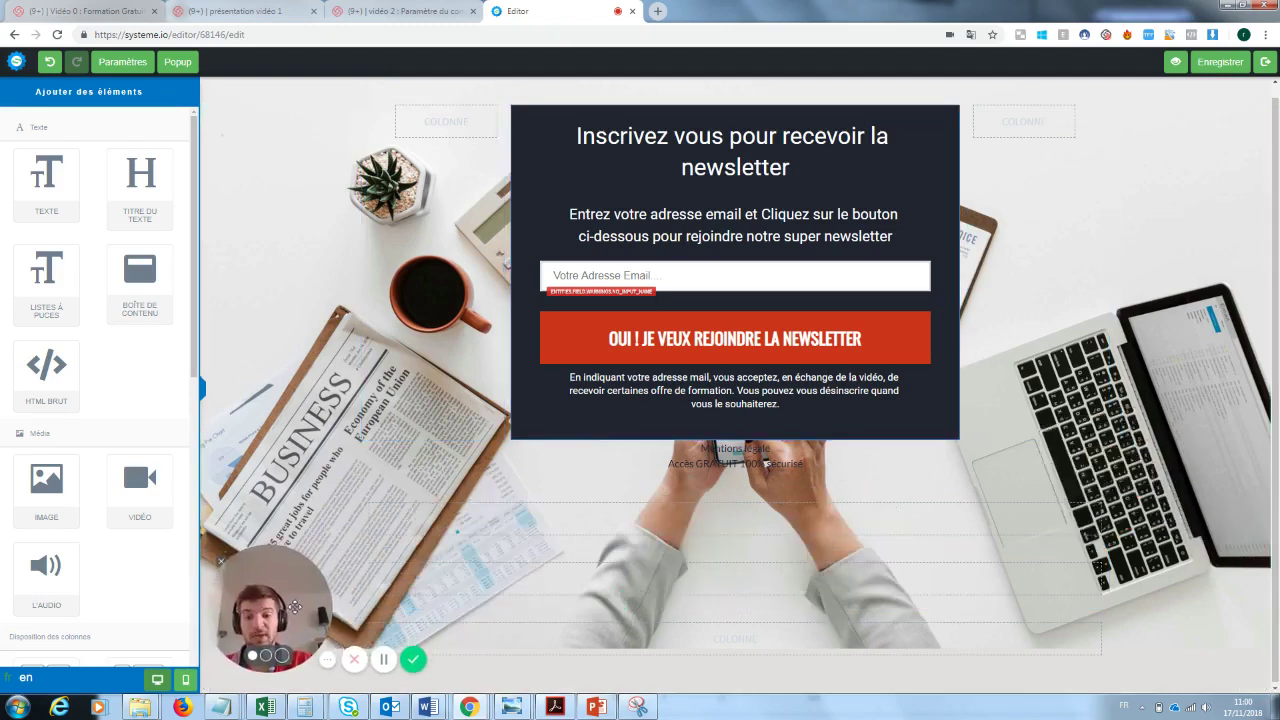
click(1098, 481)
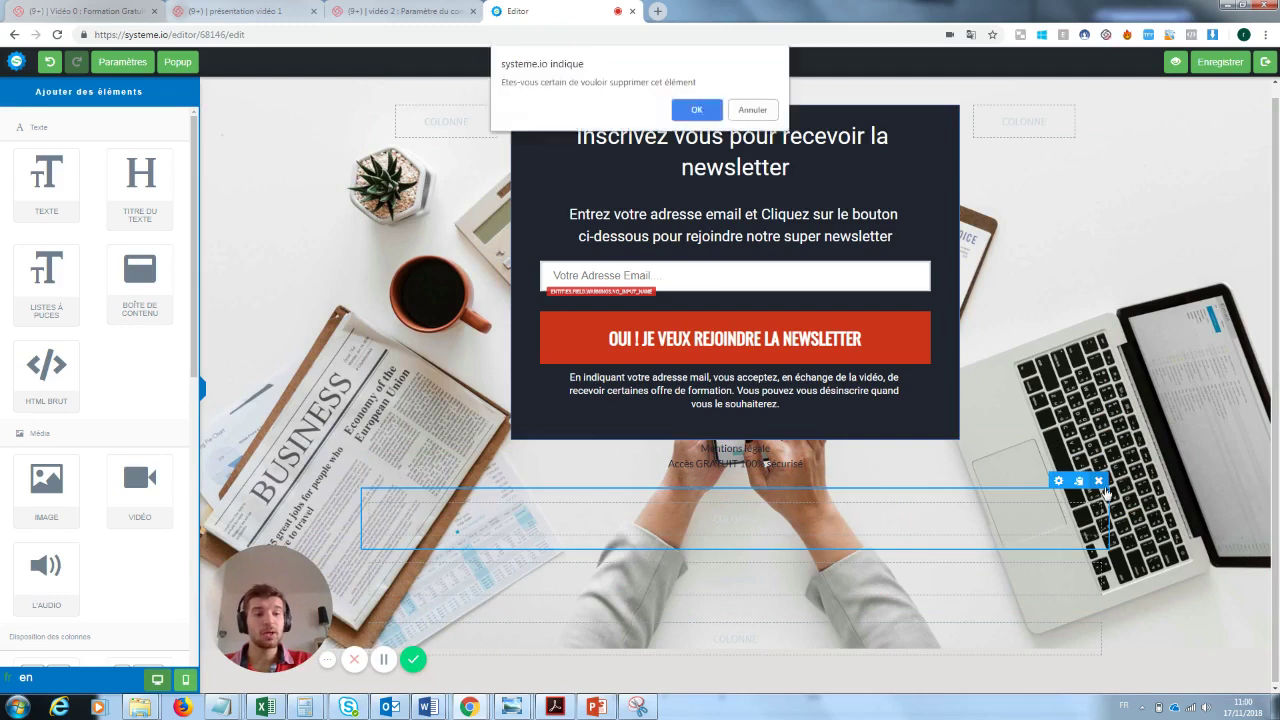
click(697, 110)
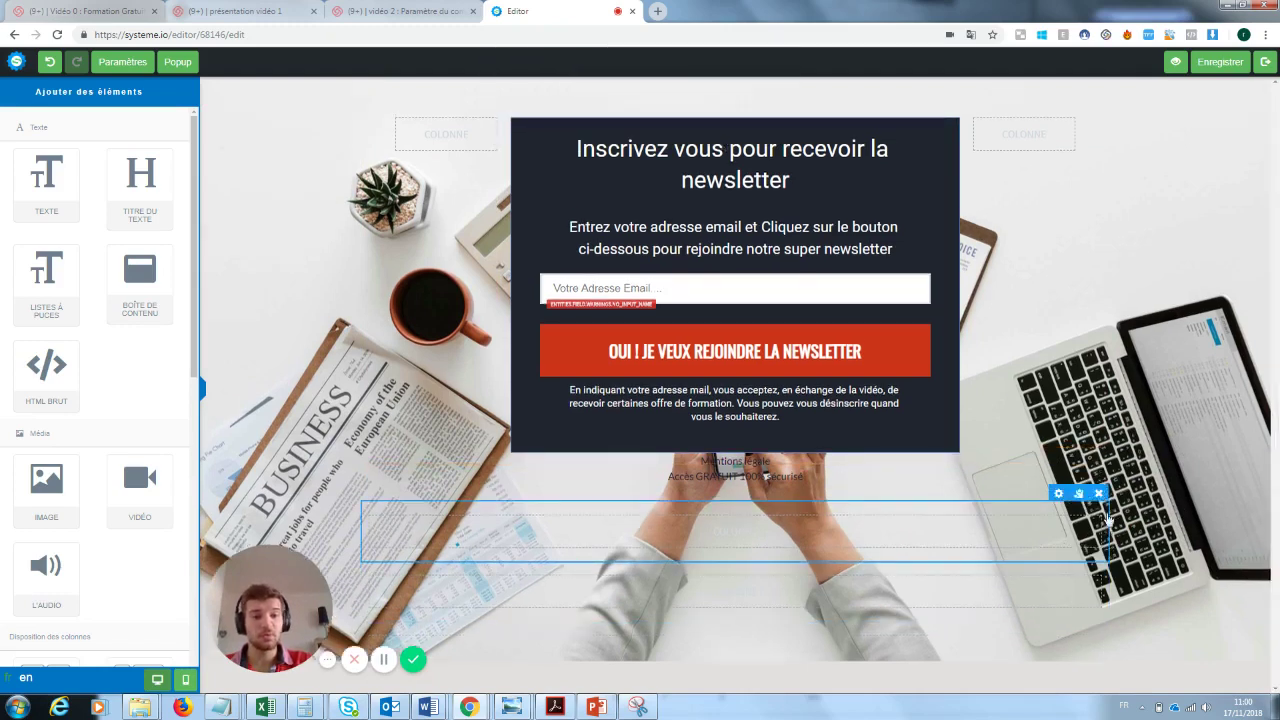
click(1099, 494)
click(695, 110)
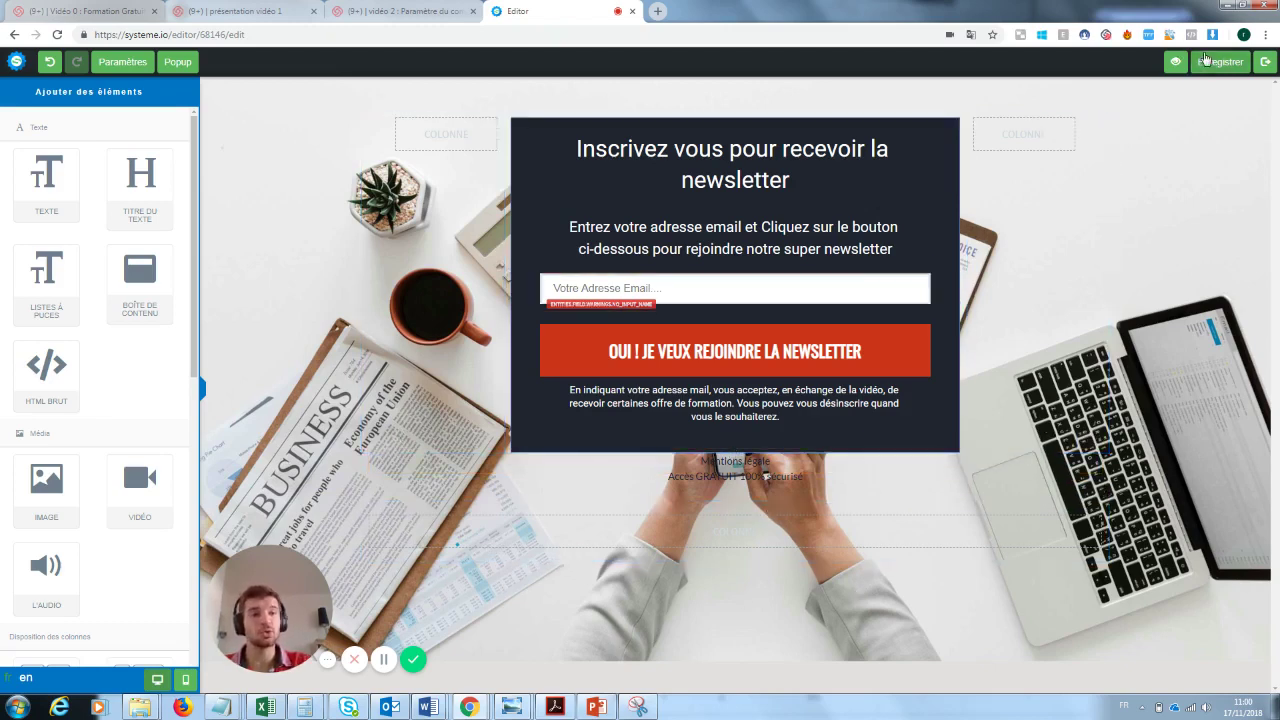
click(1265, 62)
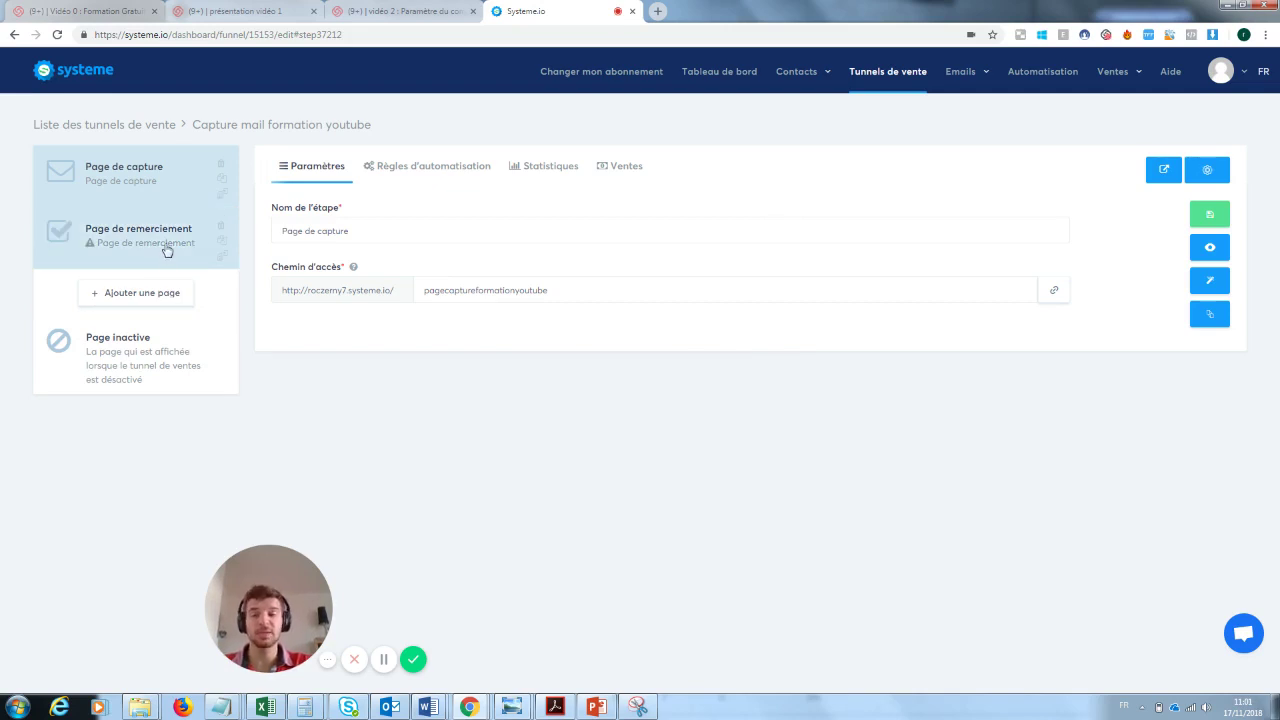
- Apply the 'merci' template to the Page de remerciement step and open it in the editor
click(107, 248)
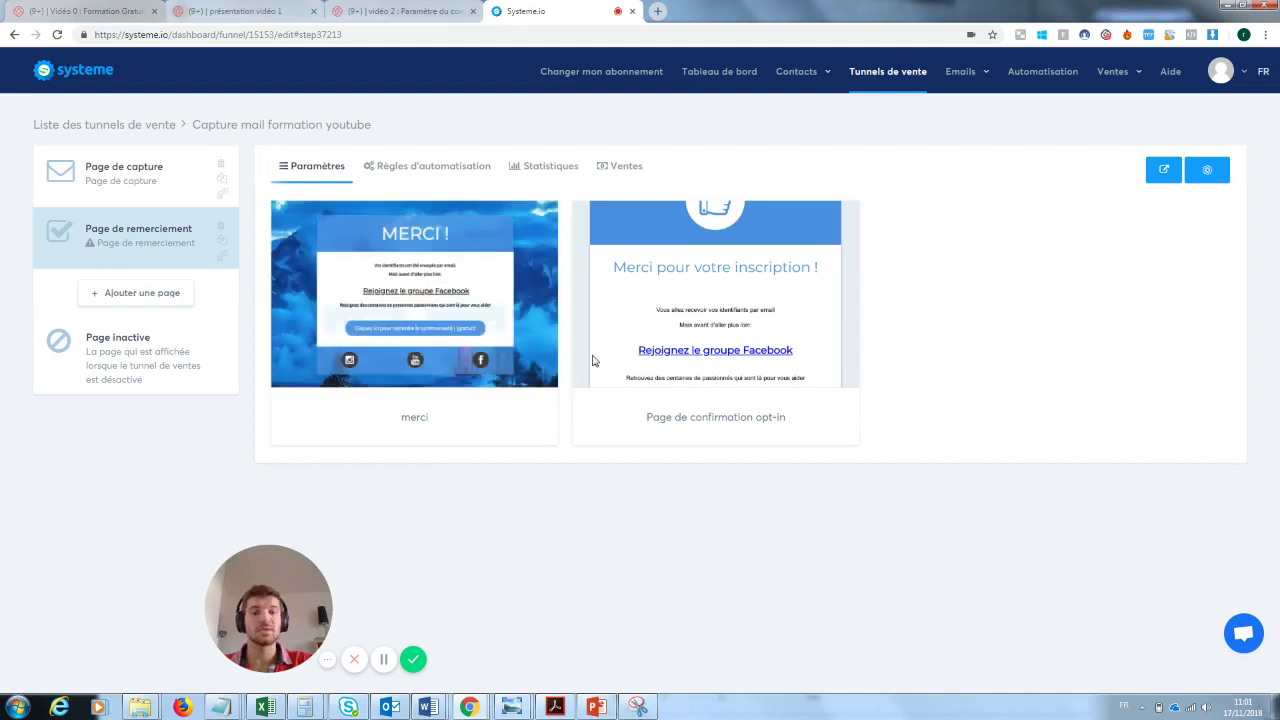
click(372, 293)
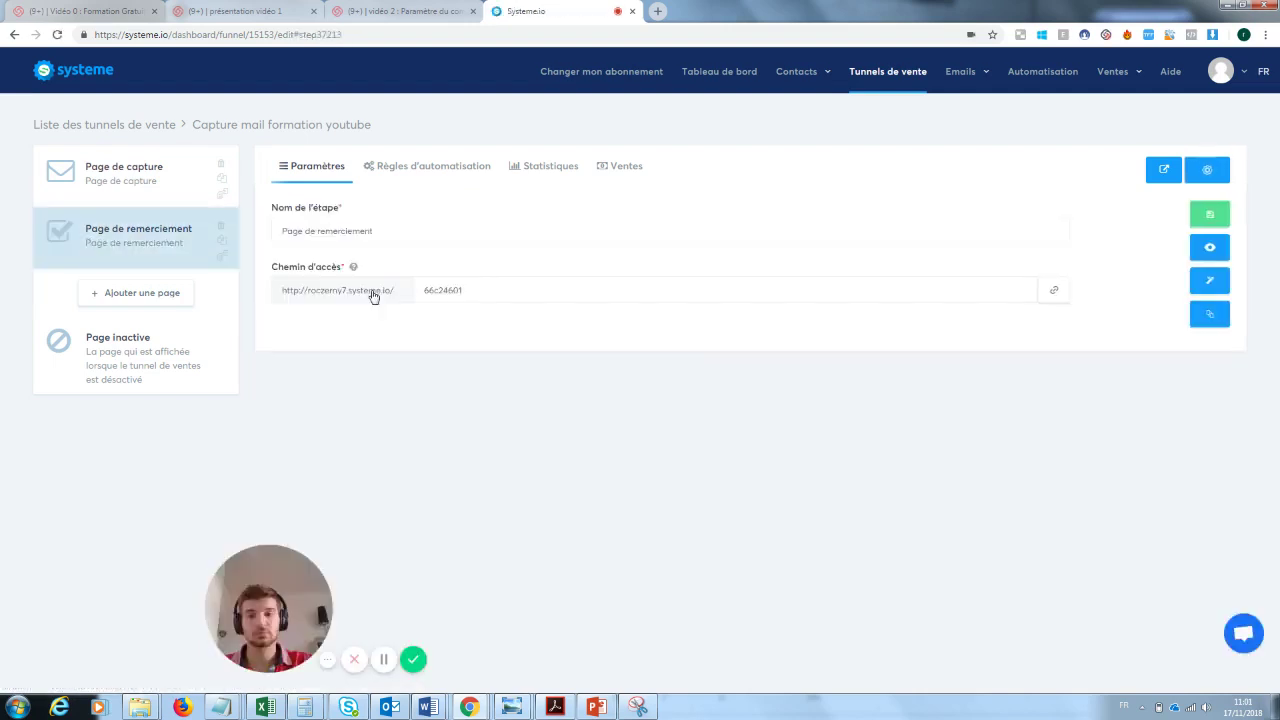
click(1211, 285)
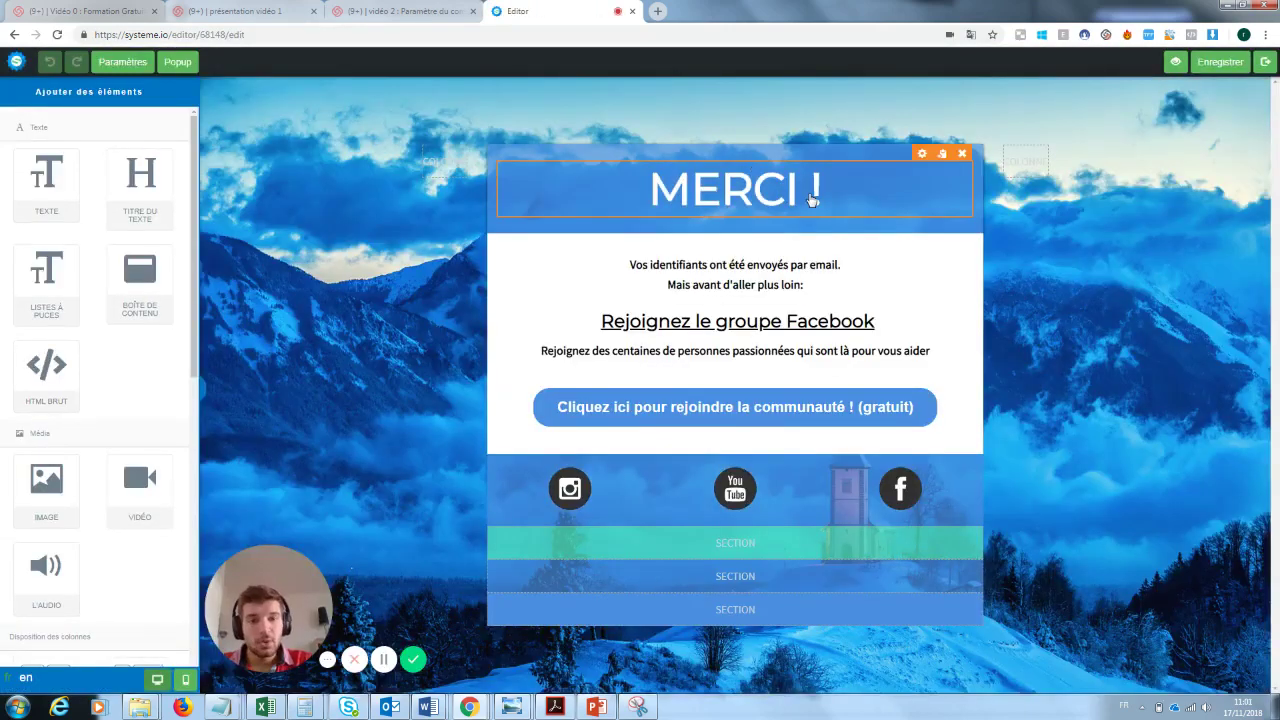
- Replace the message under MERCI ! with 'Ta newsletter va arriver'
double_click(792, 286)
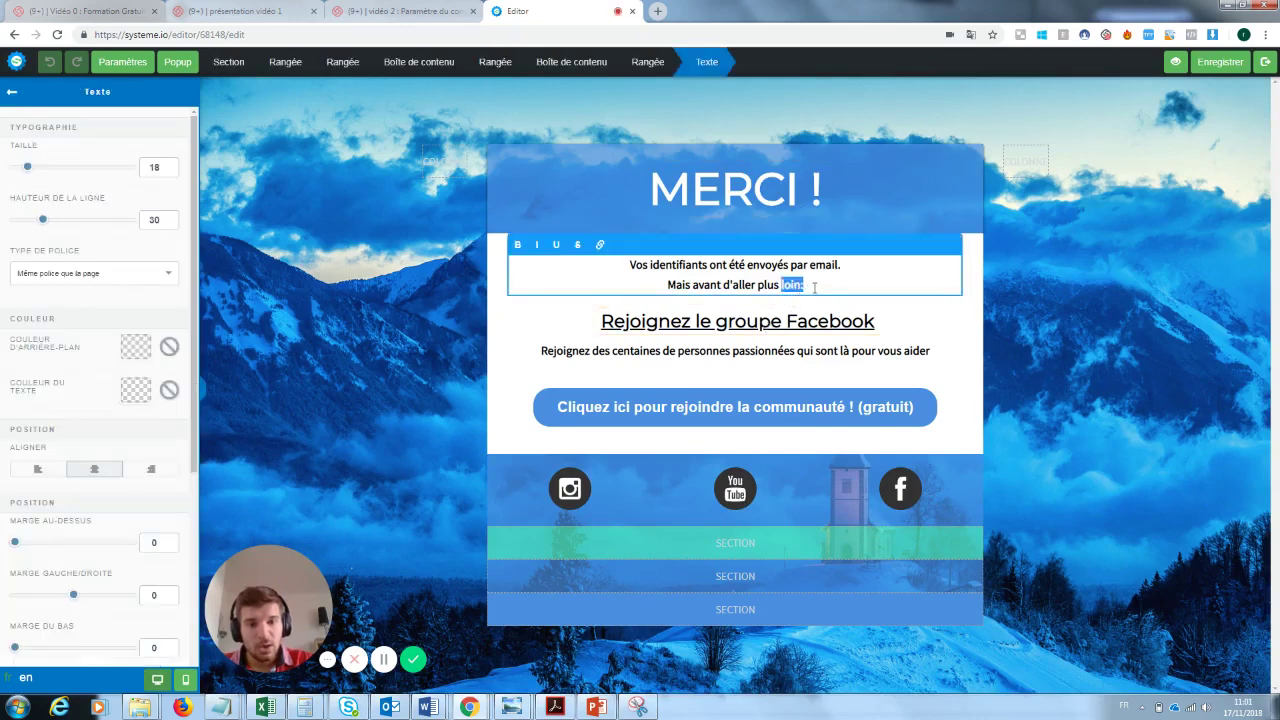
drag(814, 287, 620, 272)
key(BackSpace)
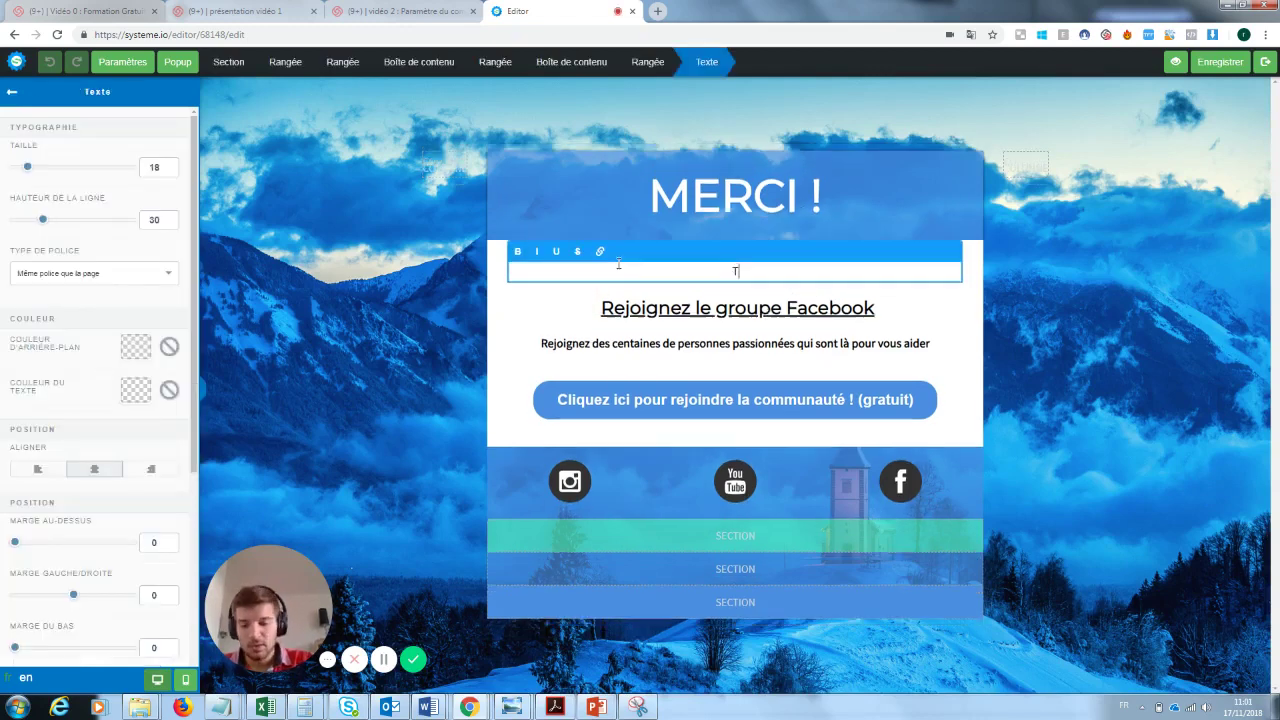
text(Ta newsl)
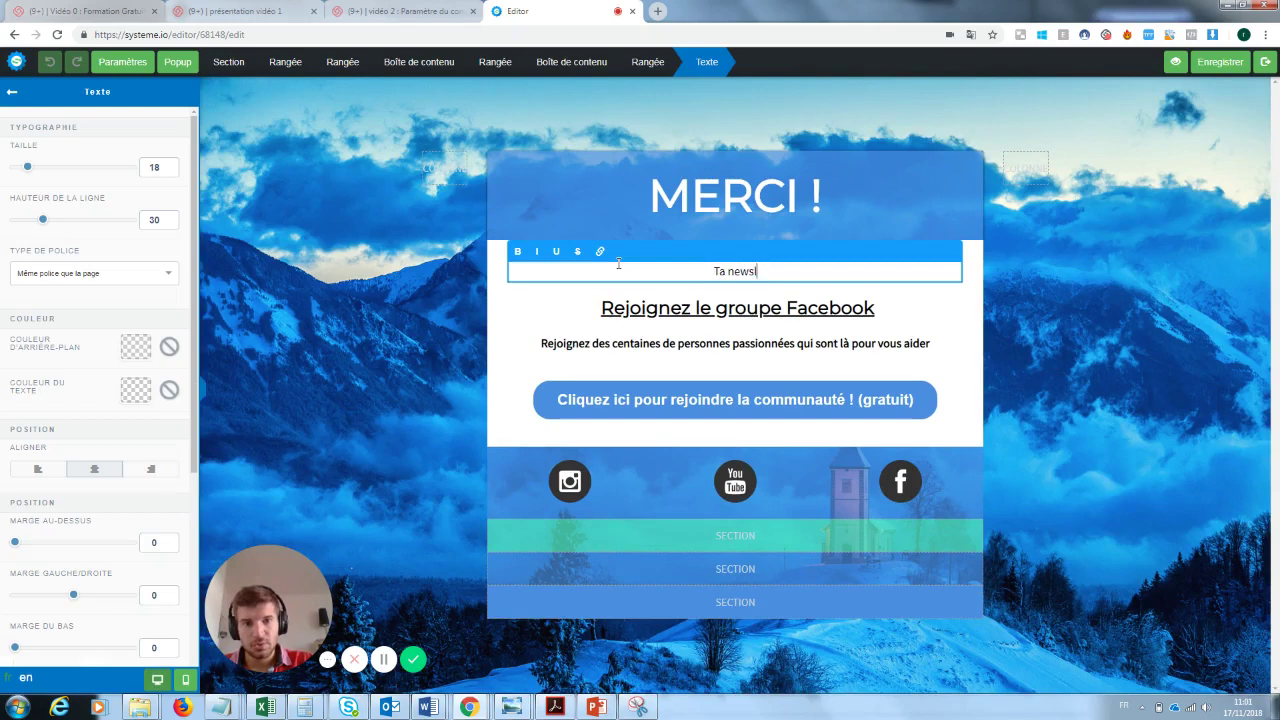
text(etter va arriver)
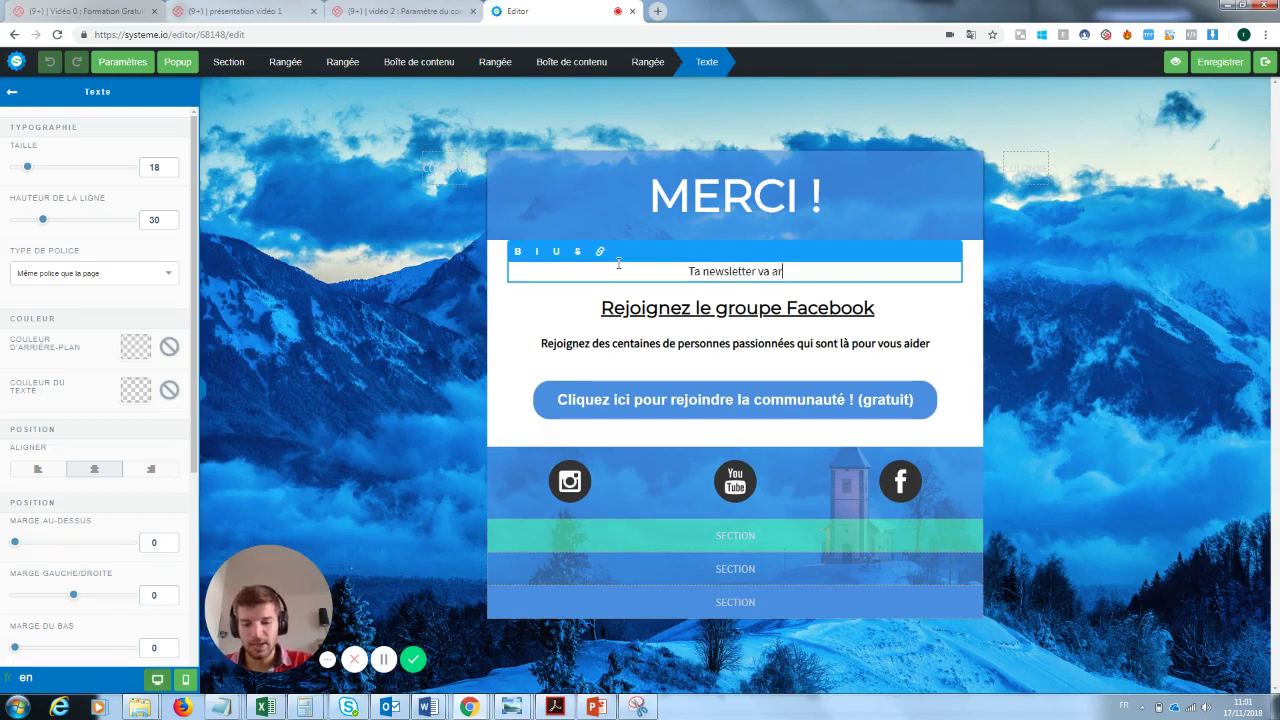
click(933, 297)
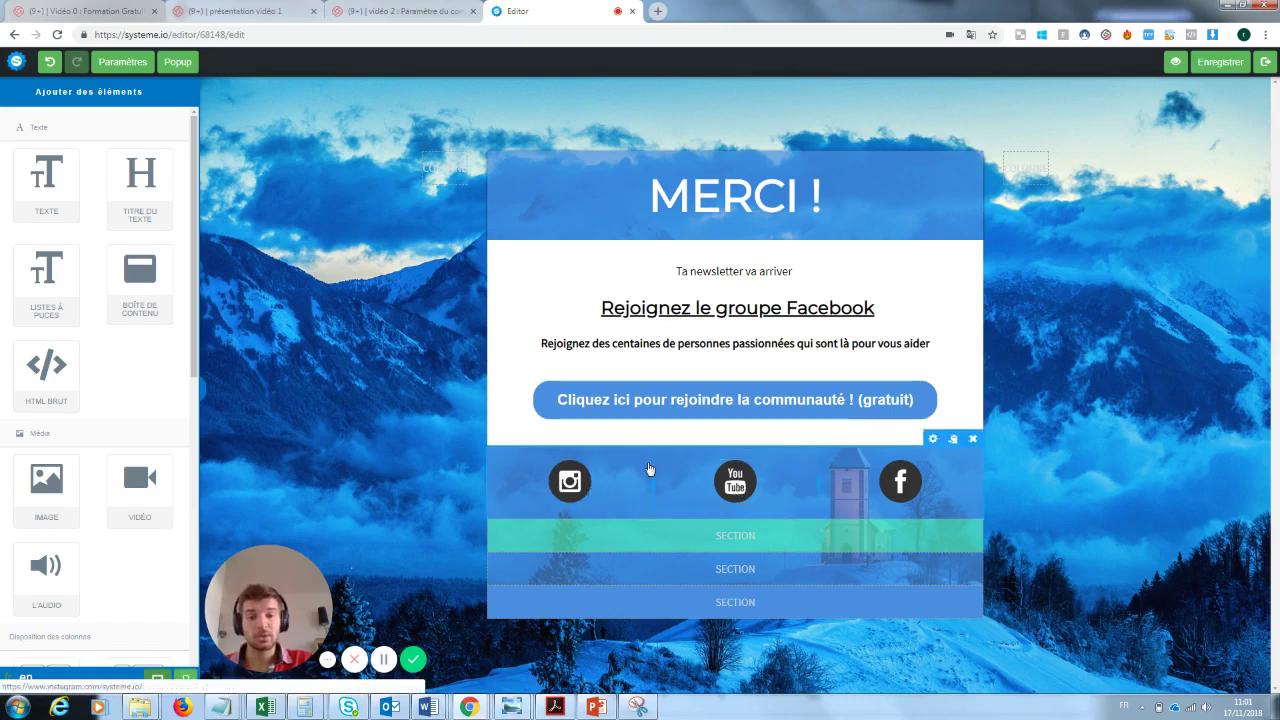
- Check the join-community button still redirects to the Facebook group link, leaving it unchanged
click(898, 399)
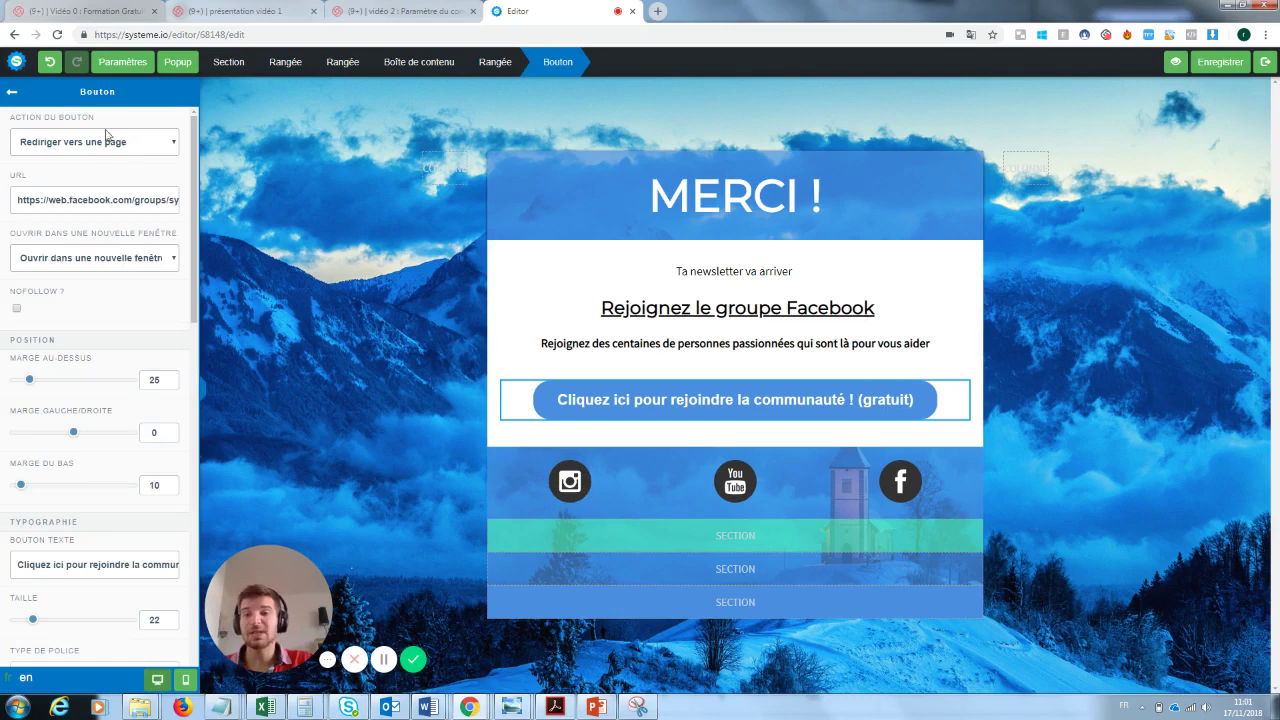
click(133, 147)
click(133, 147)
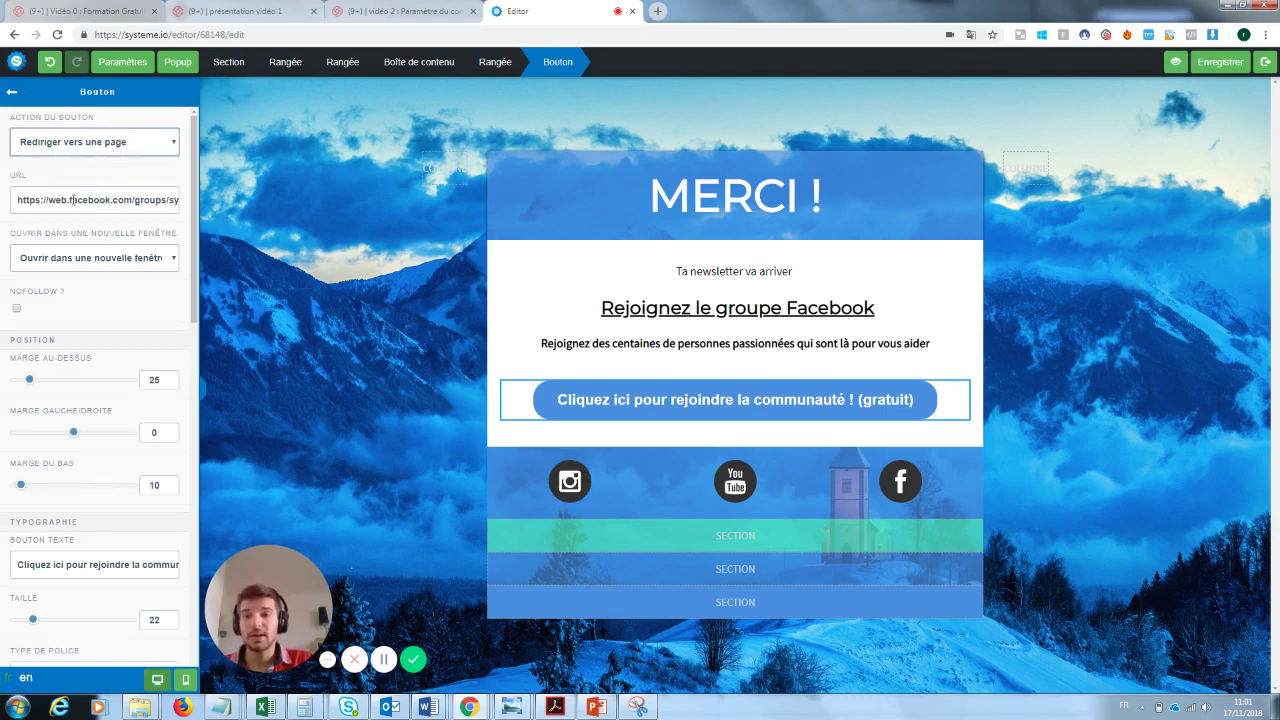
triple_click(100, 200)
click(746, 290)
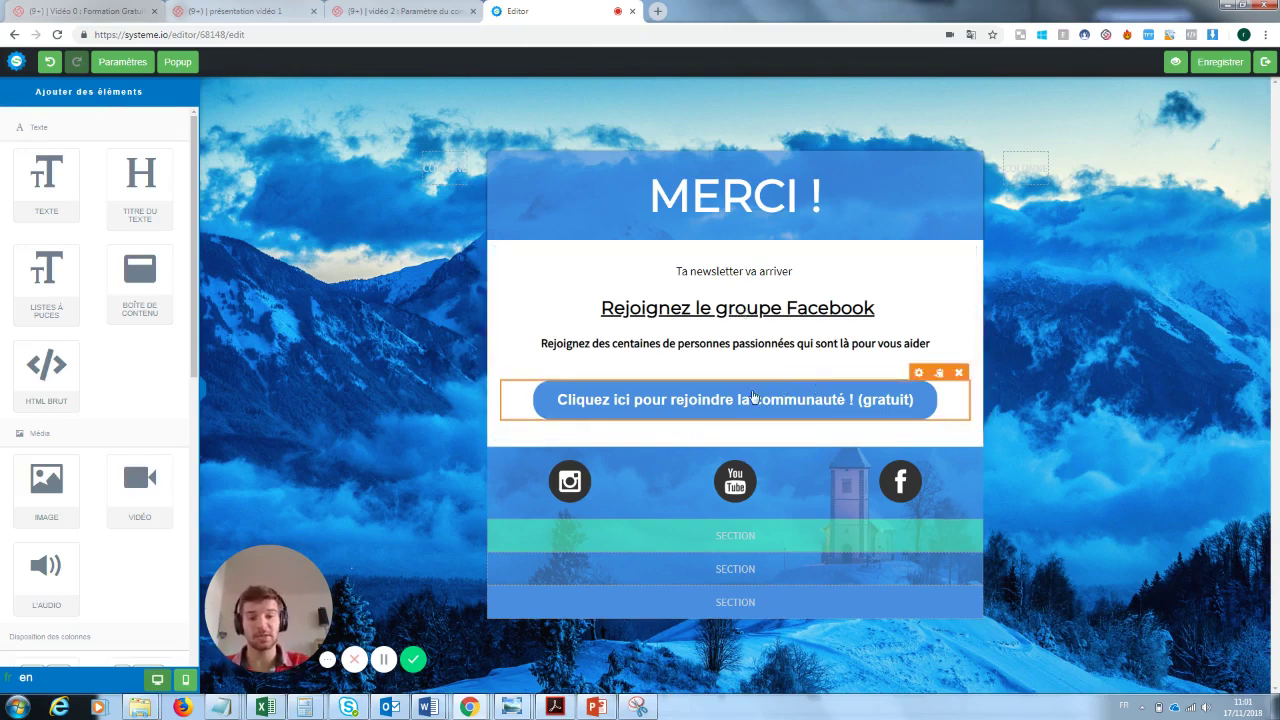
- Review the Instagram icon and social icons row, then save the thank-you page
click(576, 480)
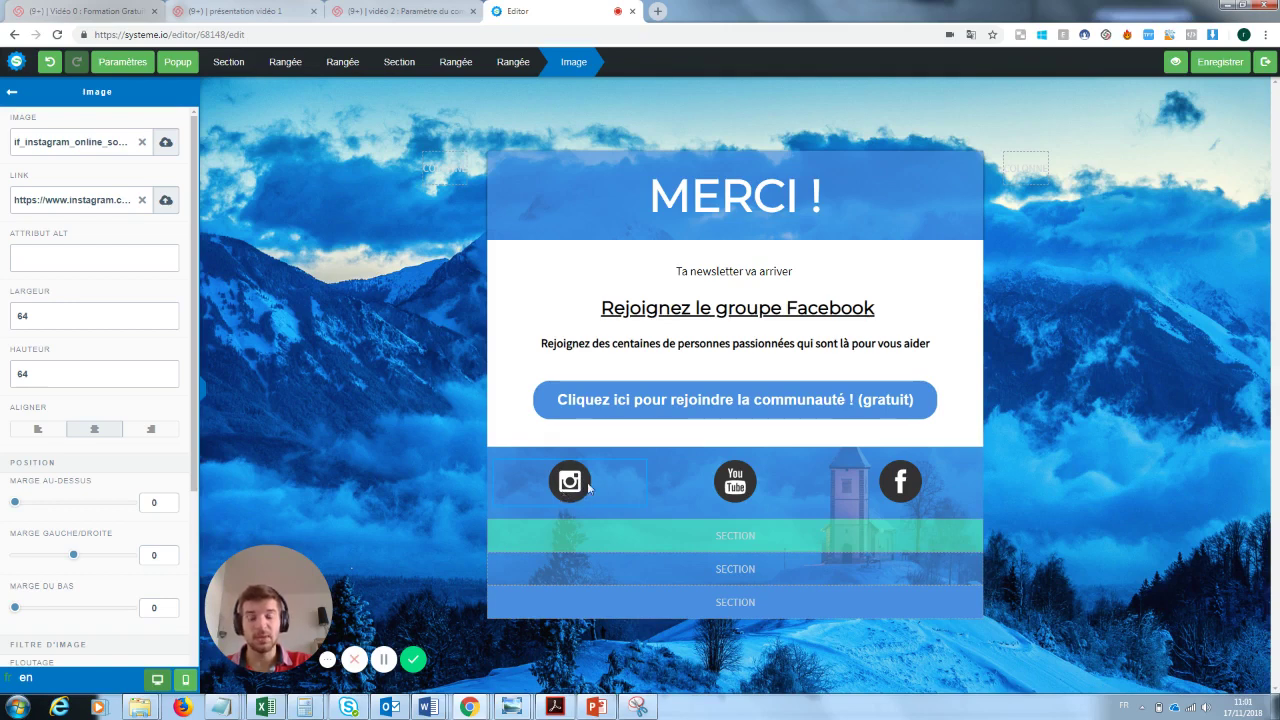
click(760, 481)
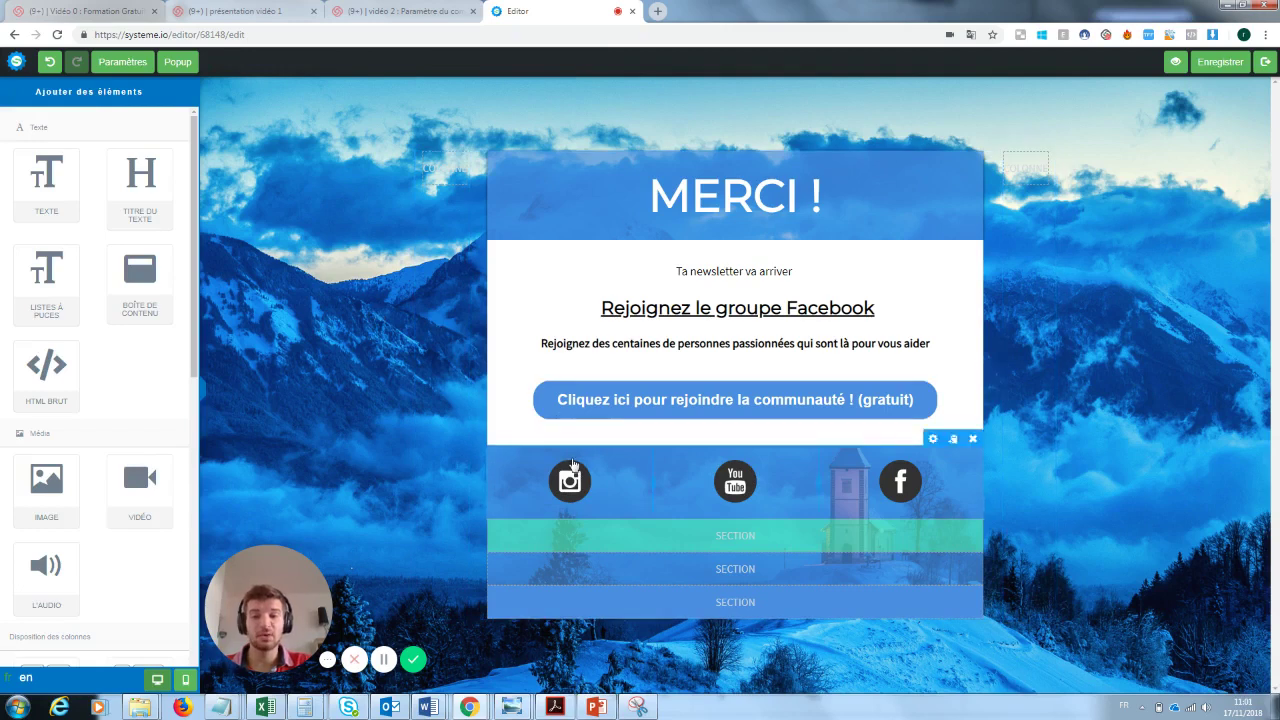
click(573, 462)
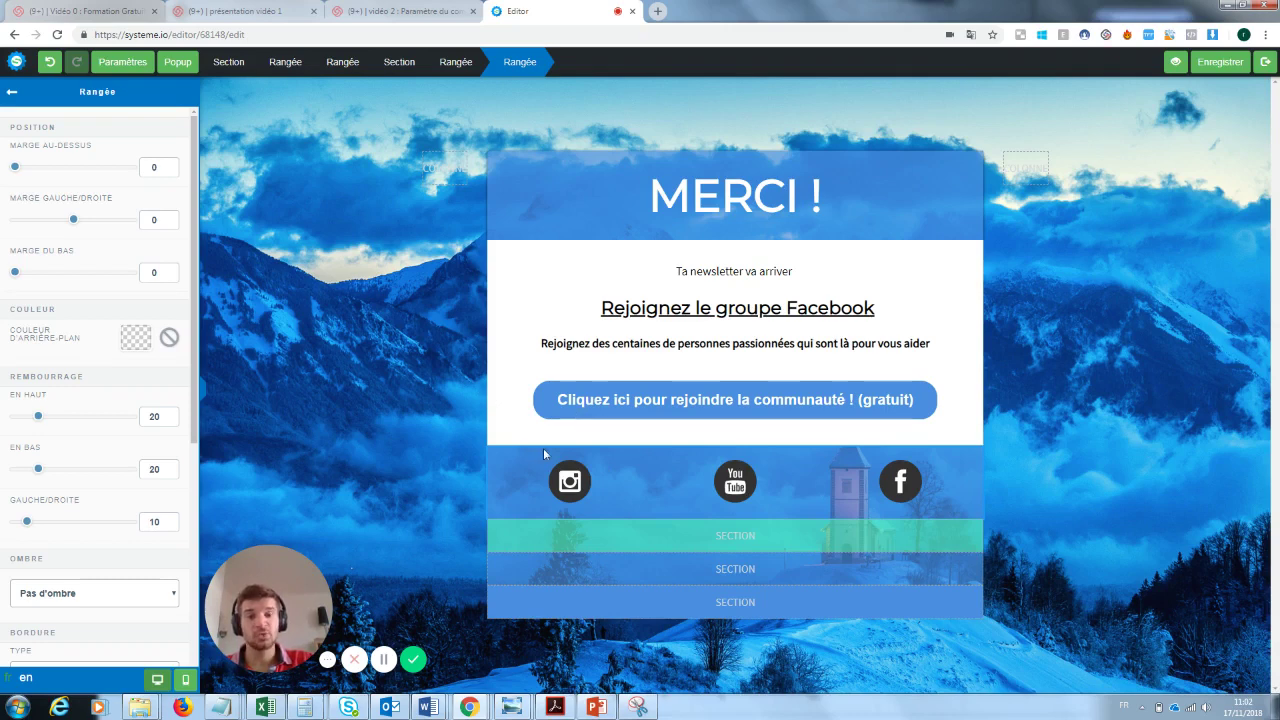
click(796, 410)
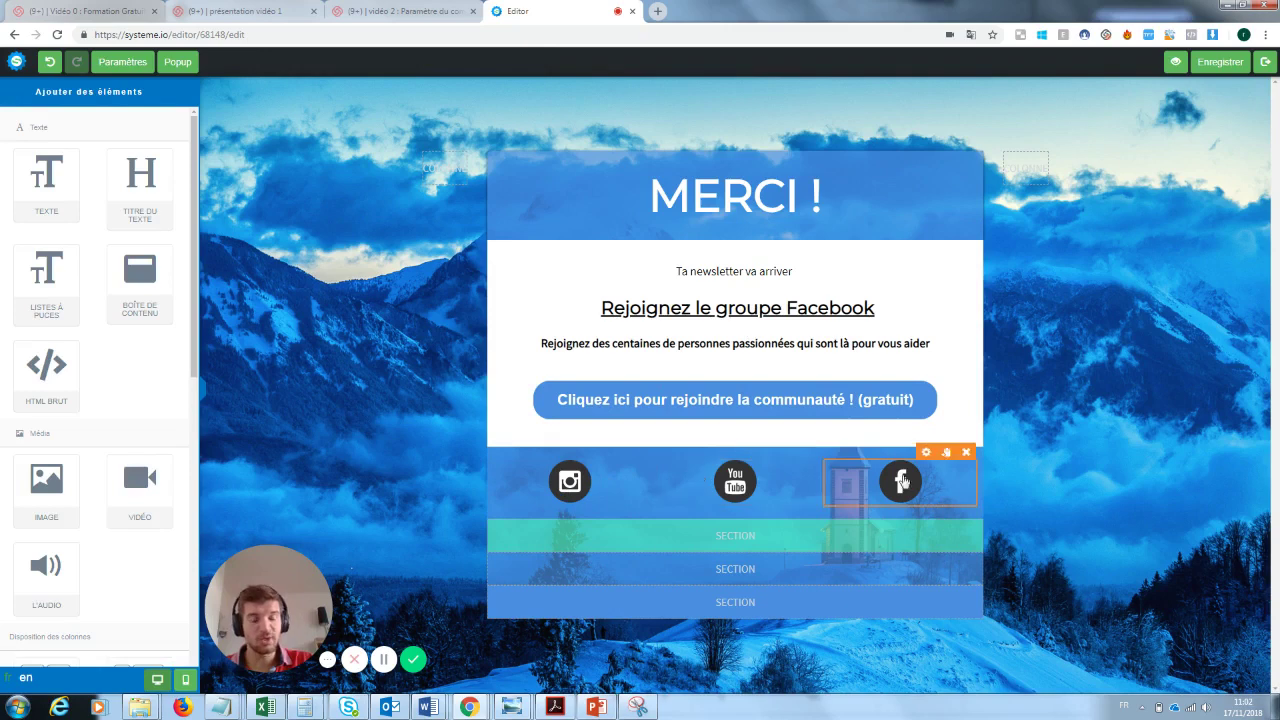
click(1218, 70)
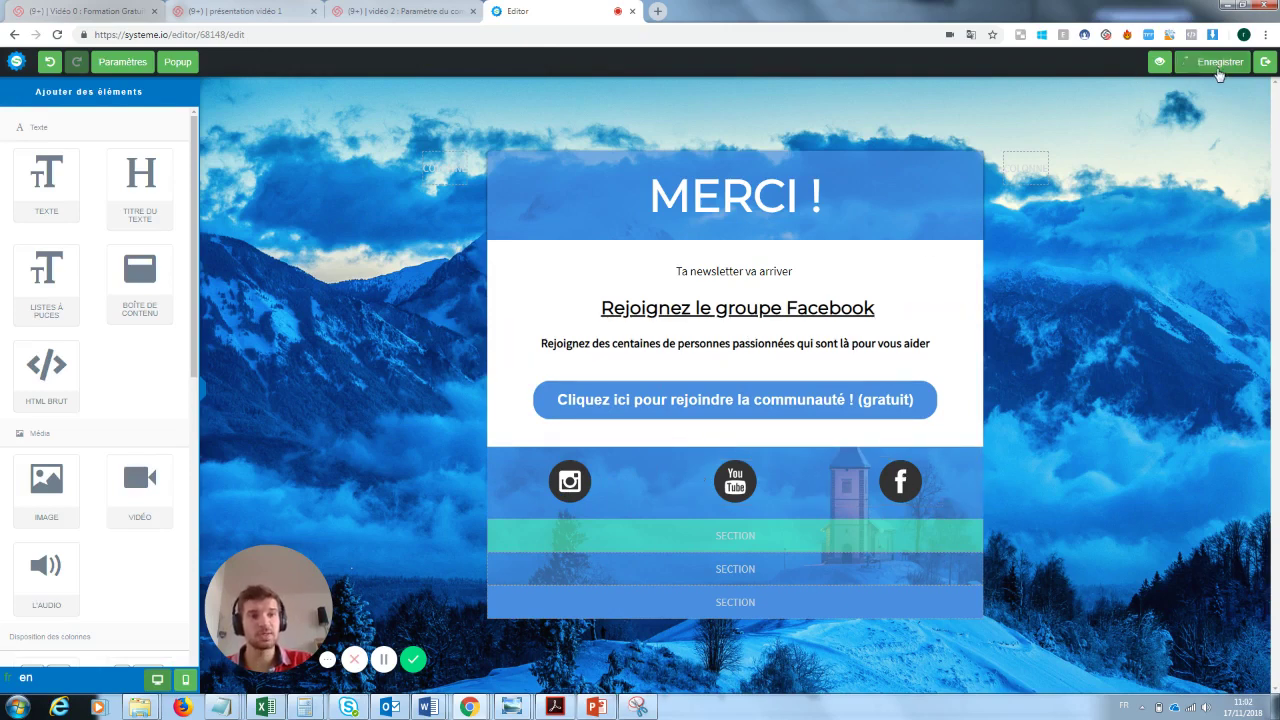
- Open the live Page de capture from the funnel and enter a test e-mail address
click(1267, 63)
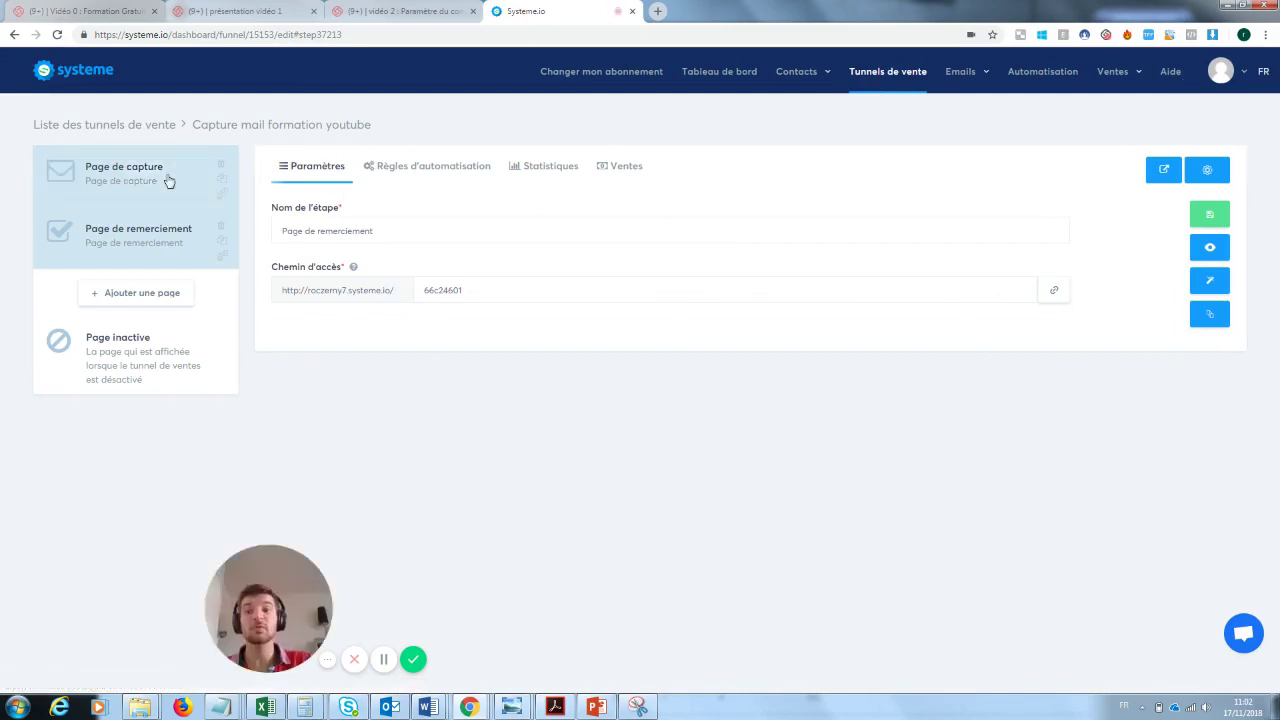
click(167, 180)
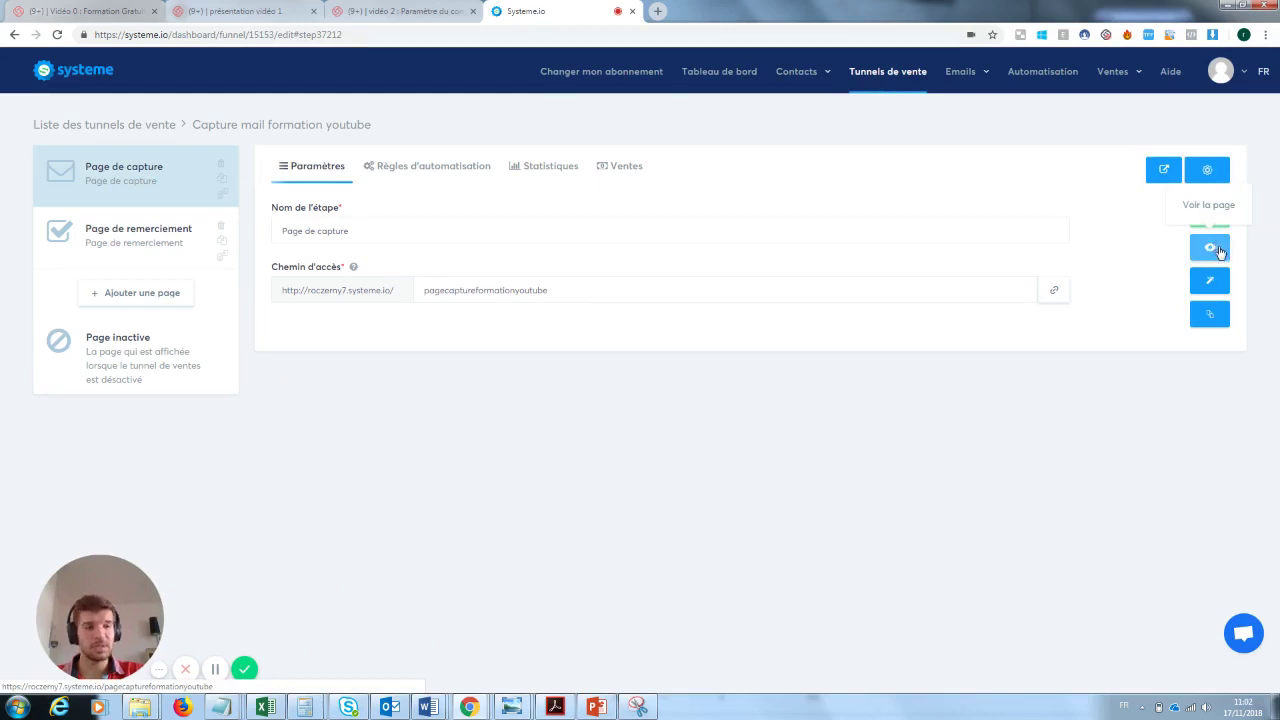
click(1213, 248)
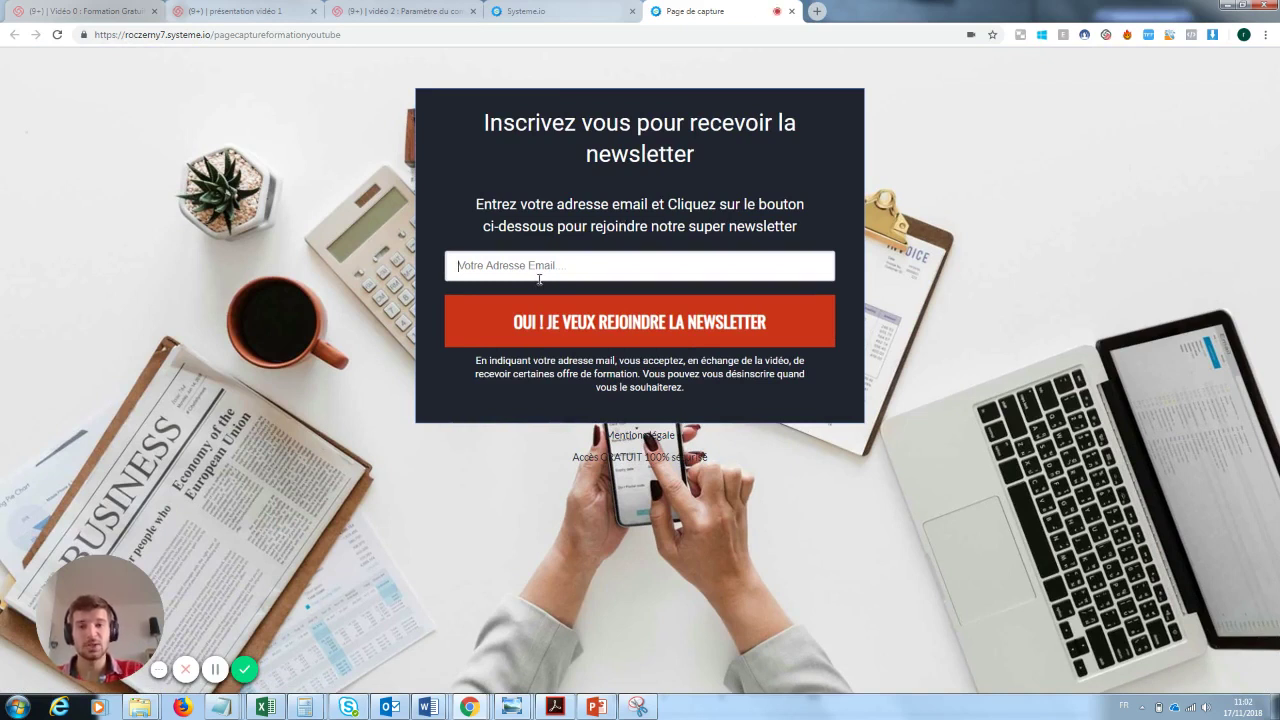
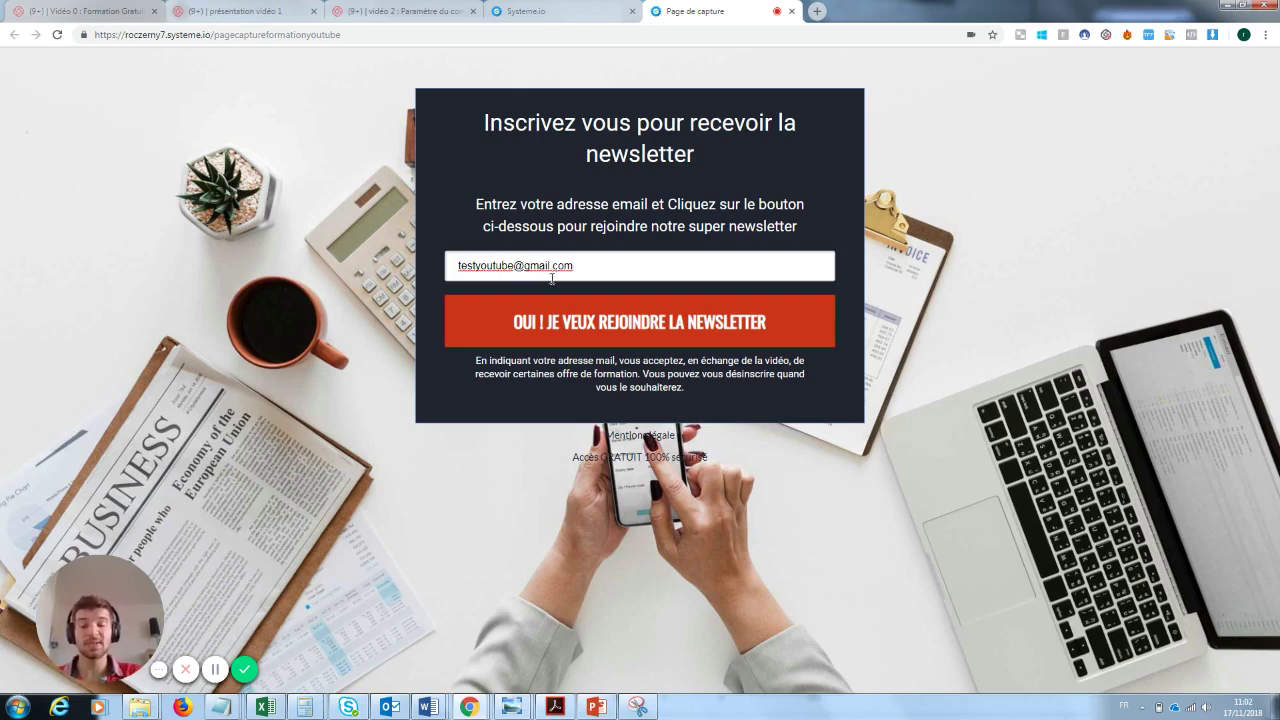
- Submit the form, shorten the address and resubmit, getting the missing email field error
click(648, 323)
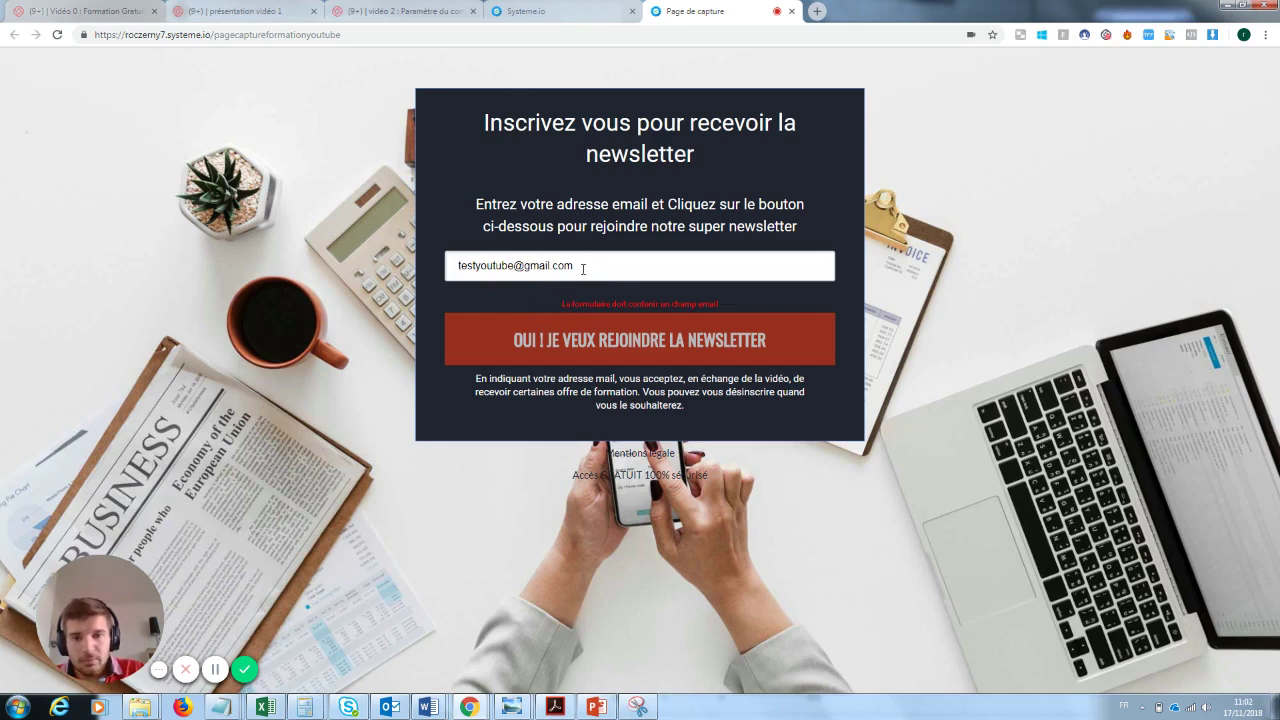
drag(513, 265, 472, 265)
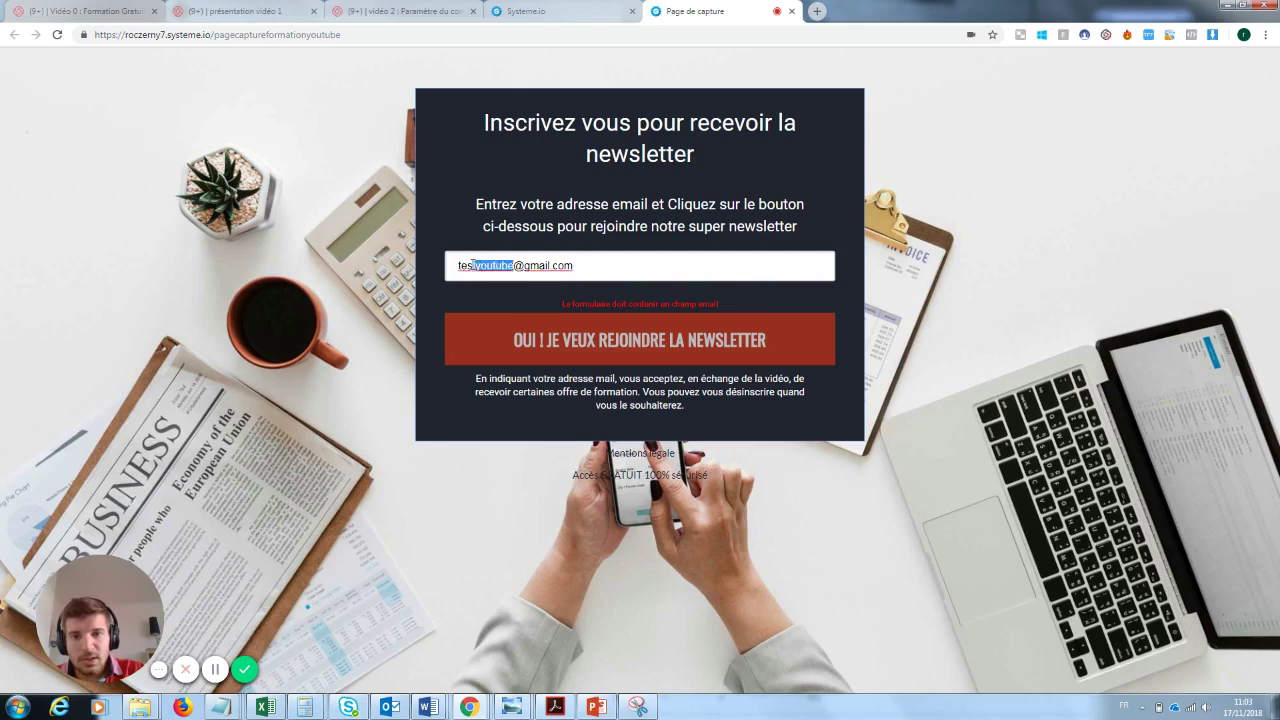
key(BackSpace)
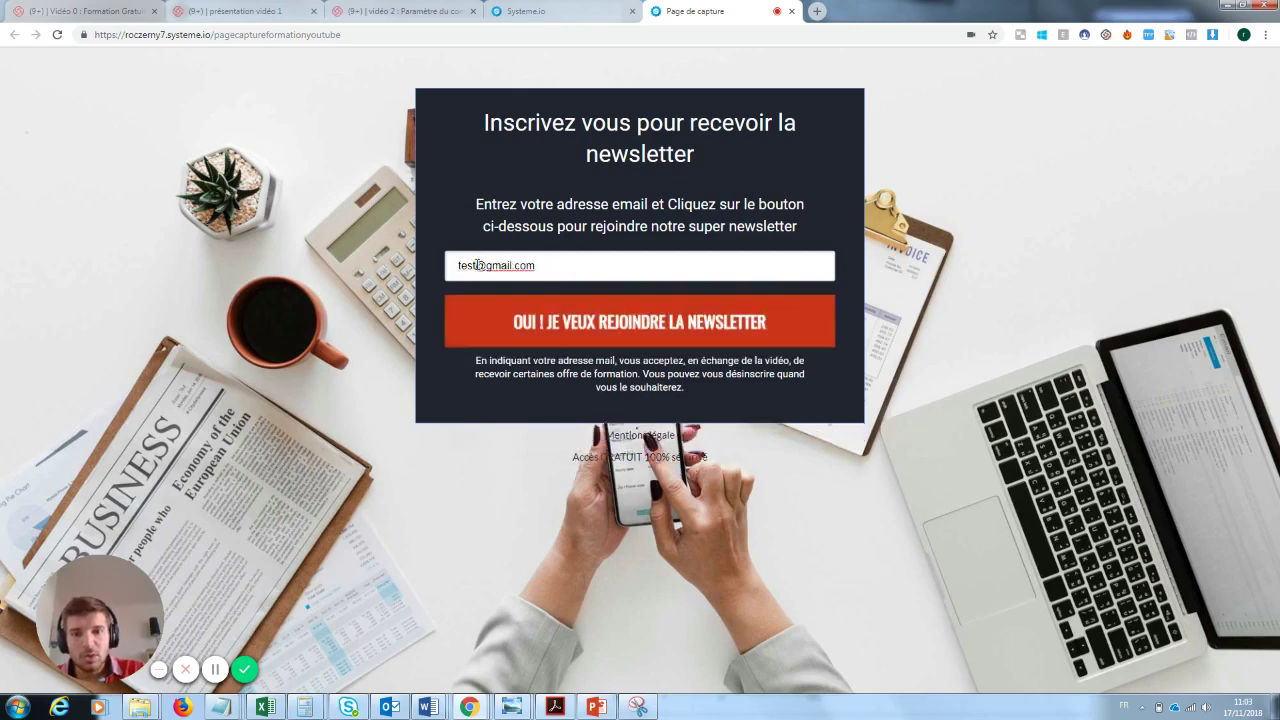
click(612, 322)
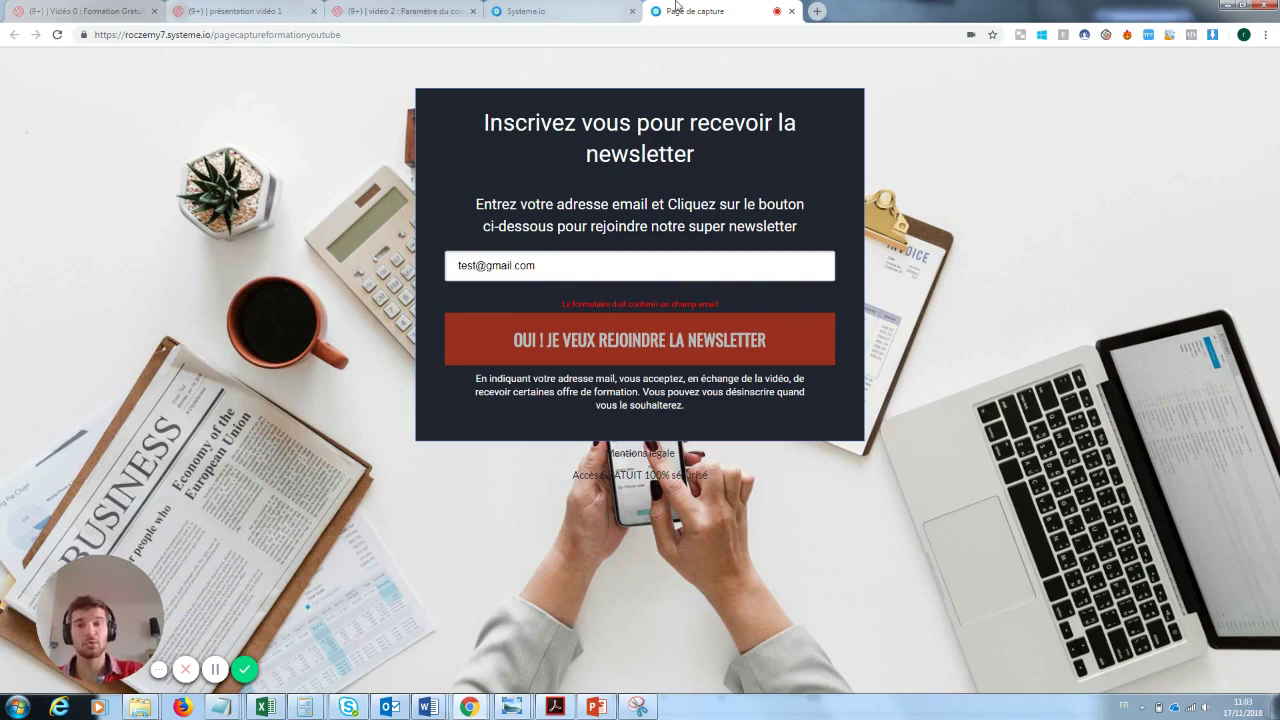
click(603, 8)
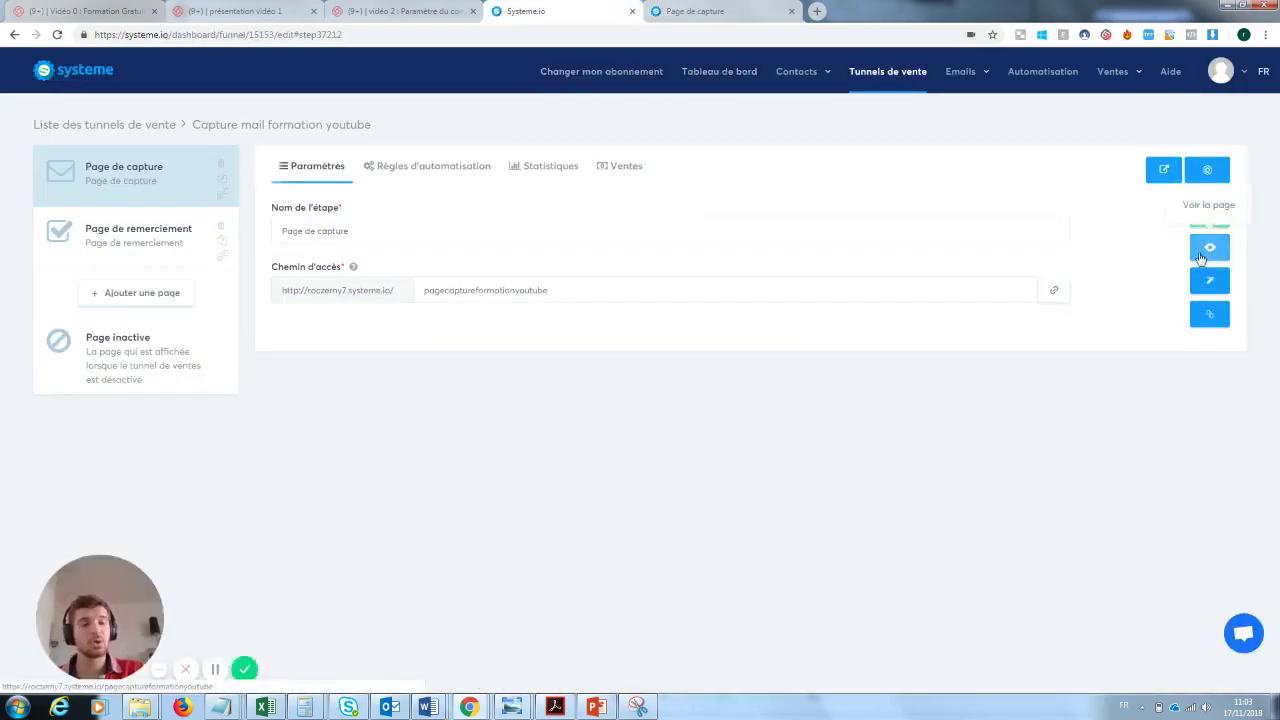
- In the capture page editor, change the form input's data type to Email
click(1210, 285)
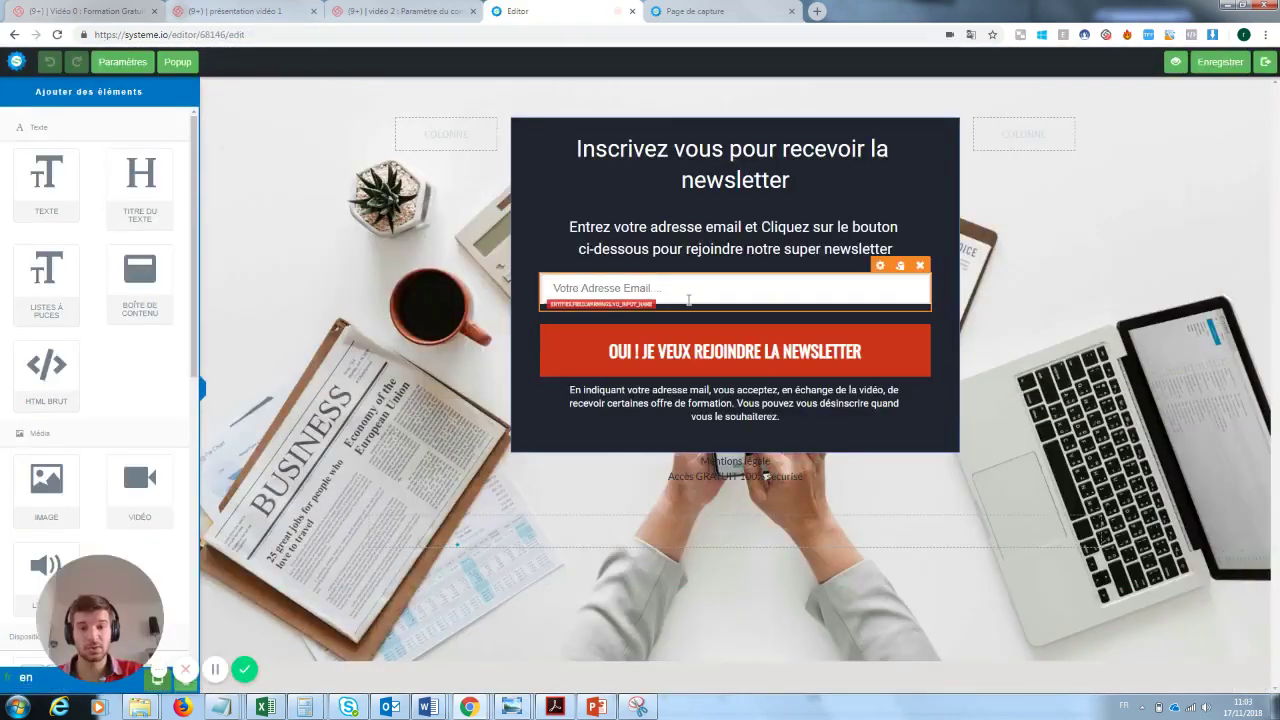
click(688, 300)
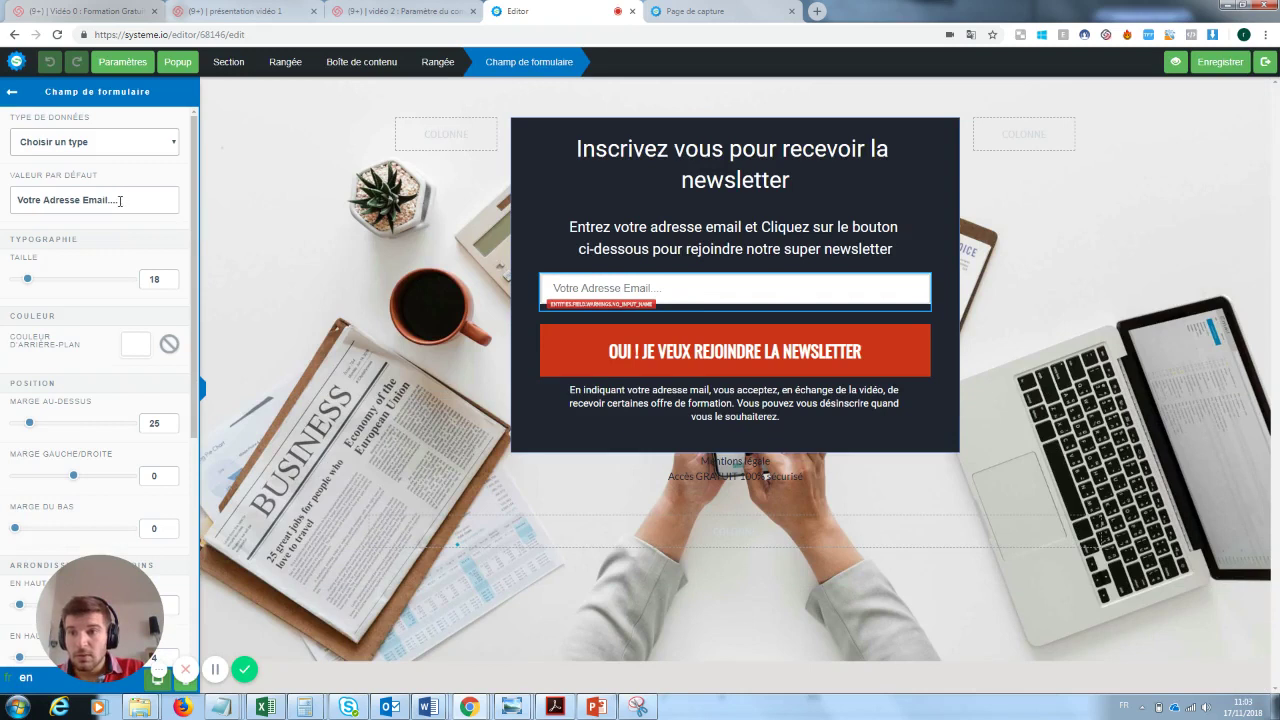
click(125, 145)
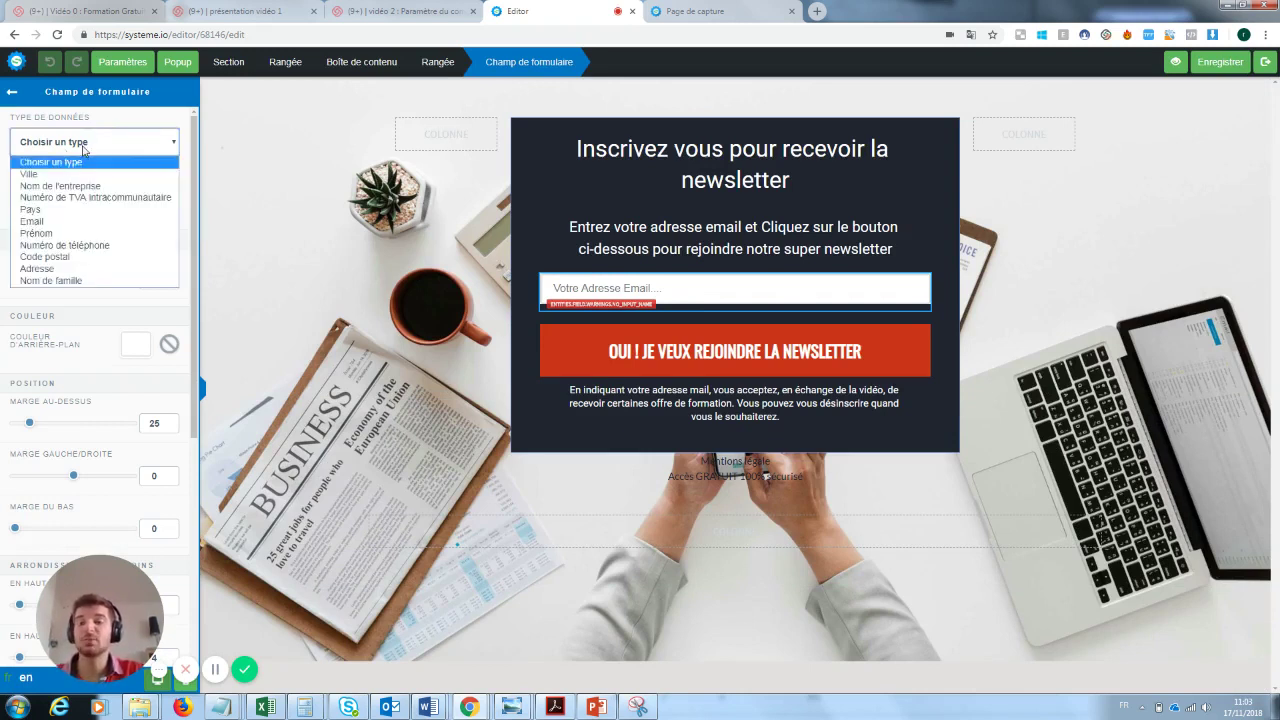
click(41, 223)
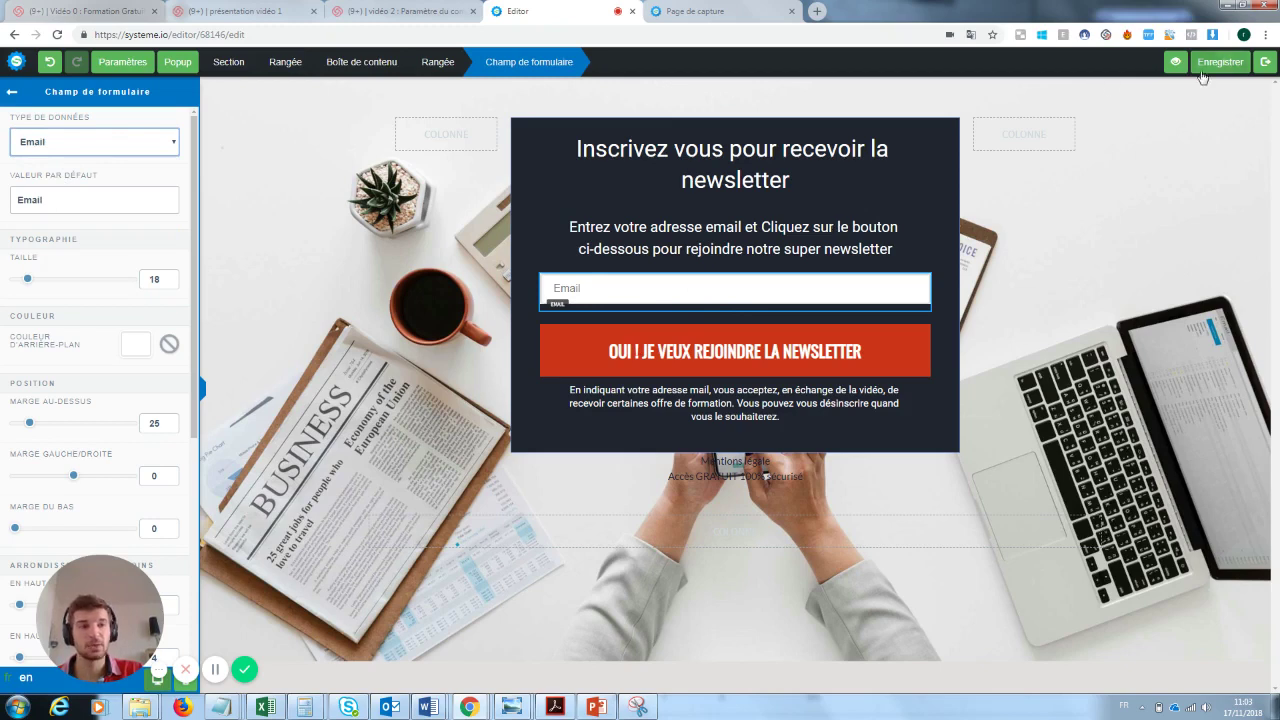
- Replace the field's default text with 'Rentre ton email ici :)' and save the page
drag(44, 199, 3, 203)
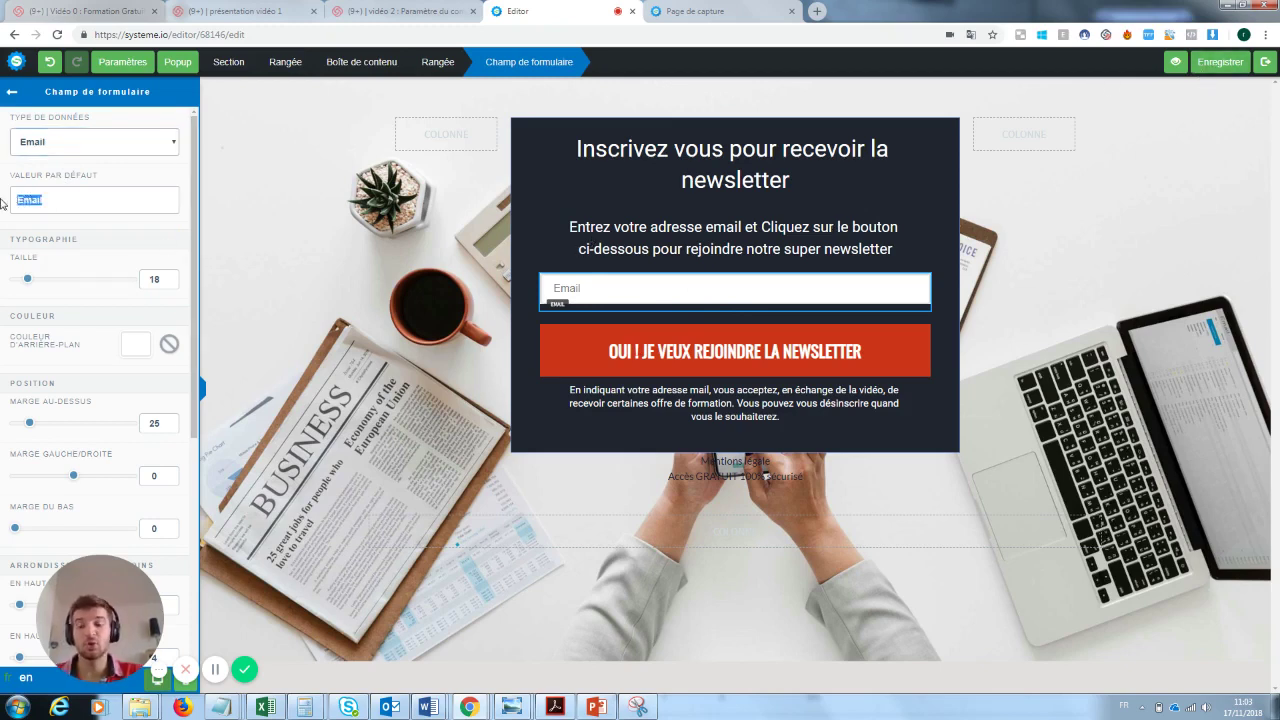
text(Rentre)
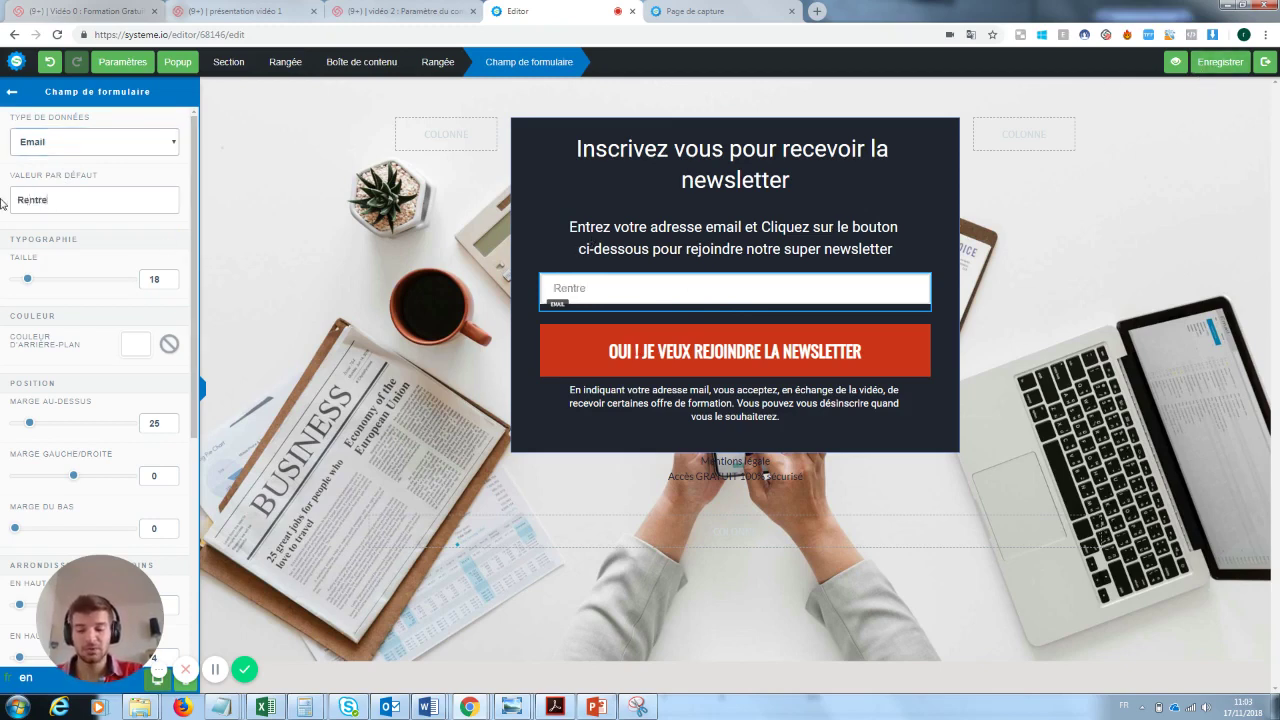
text( ton email ici :)
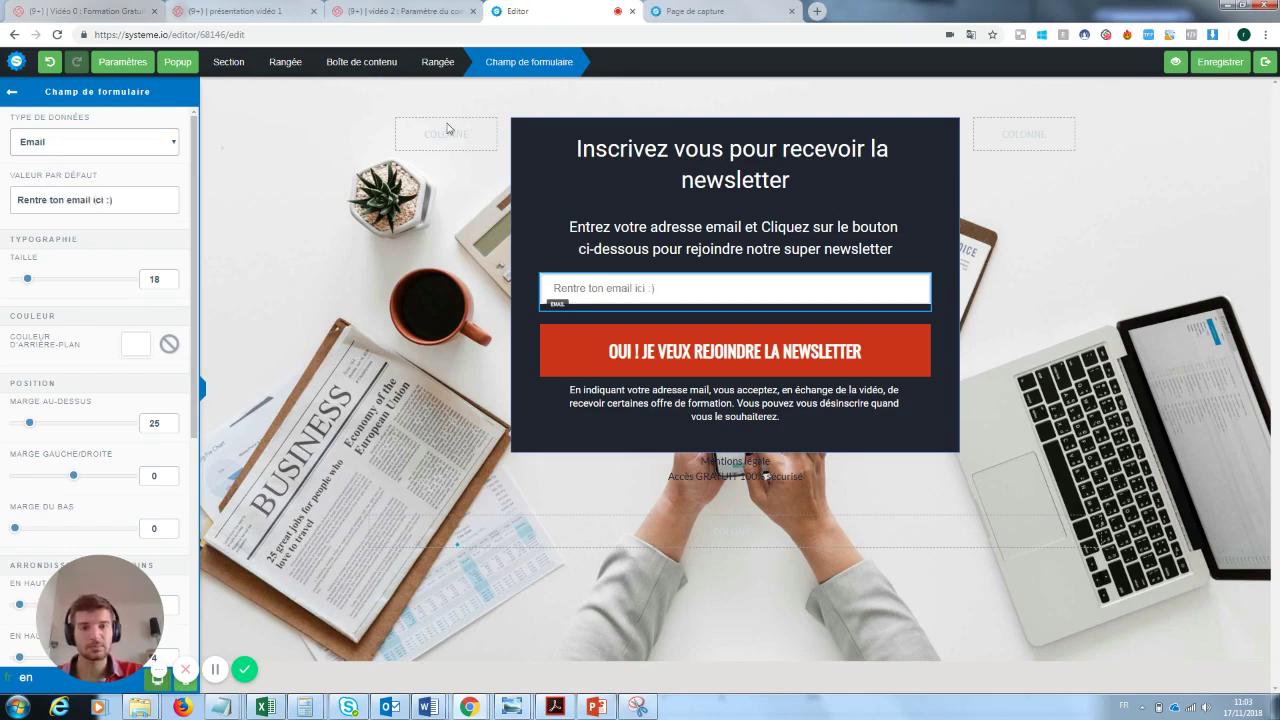
click(1212, 68)
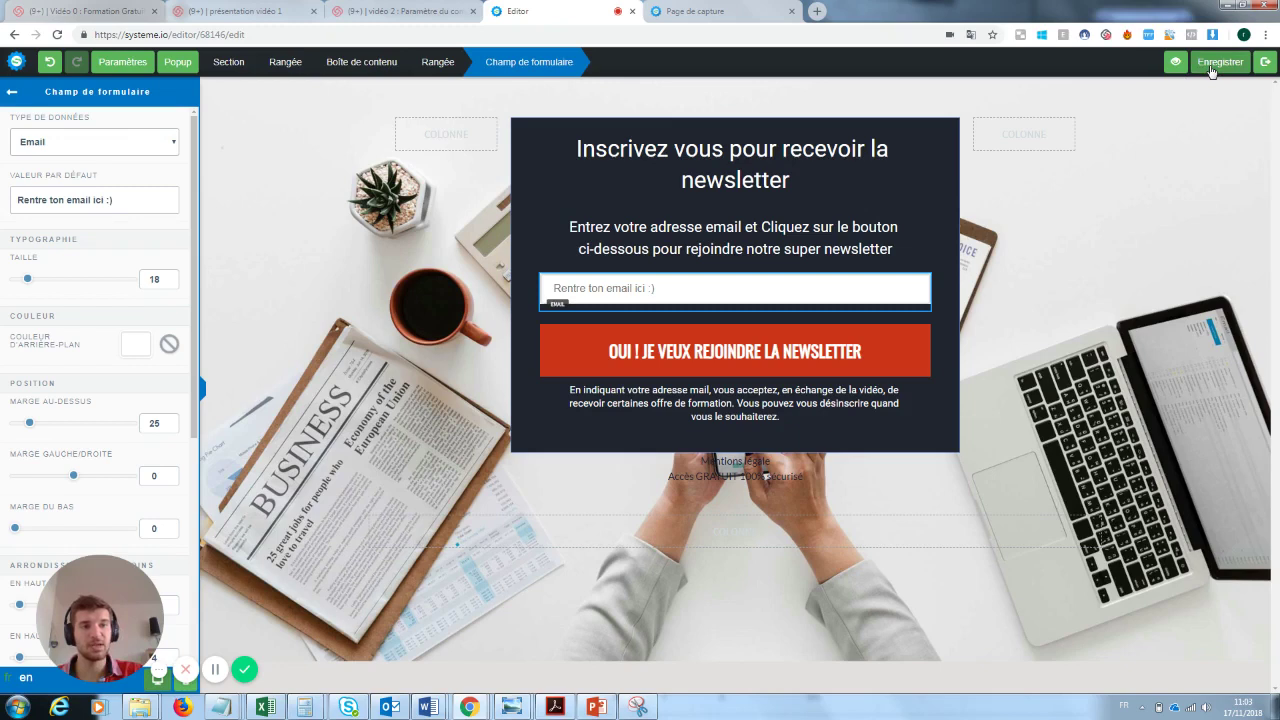
click(1266, 62)
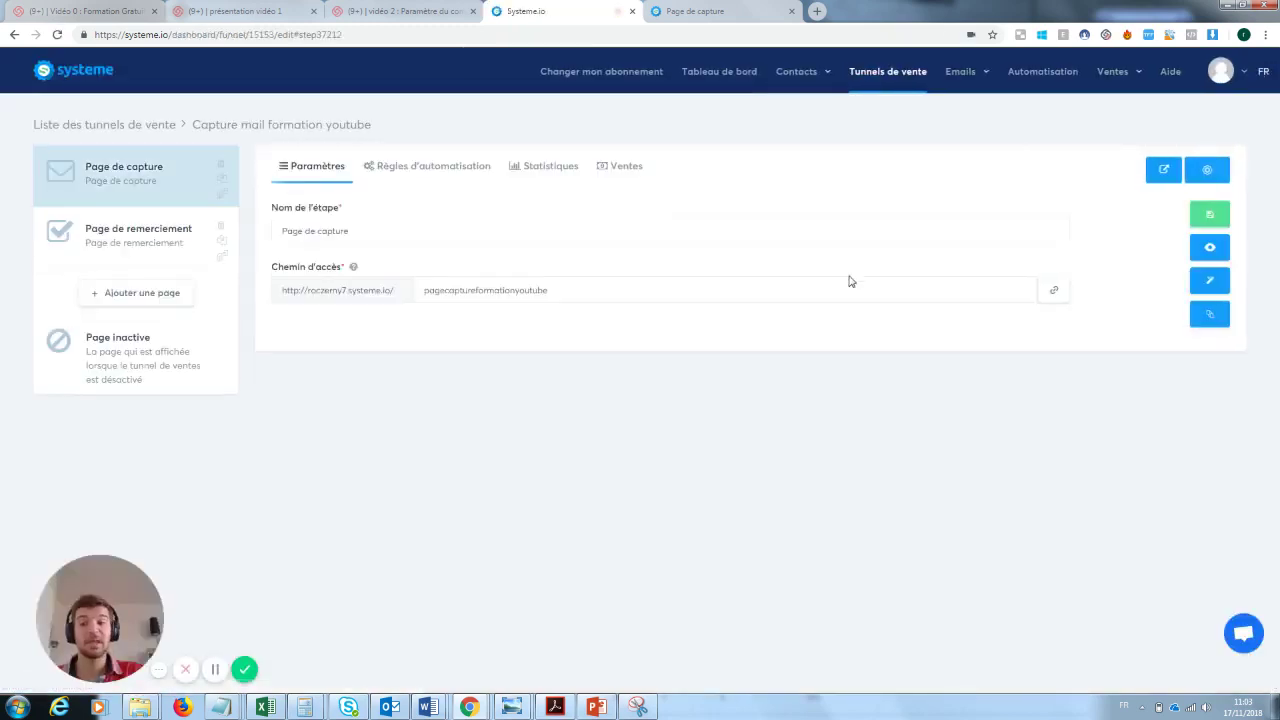
- Sign up a test e-mail address on the live capture page, then close the MERCI ! tab
click(1213, 249)
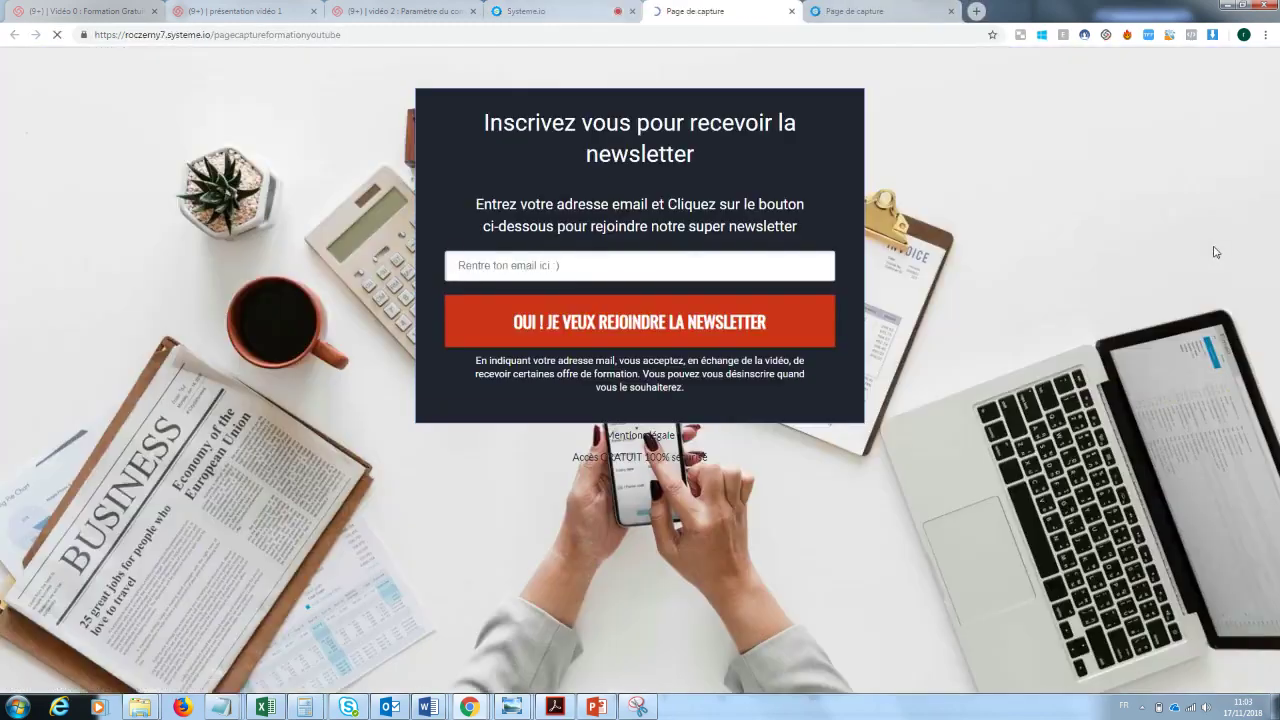
click(555, 255)
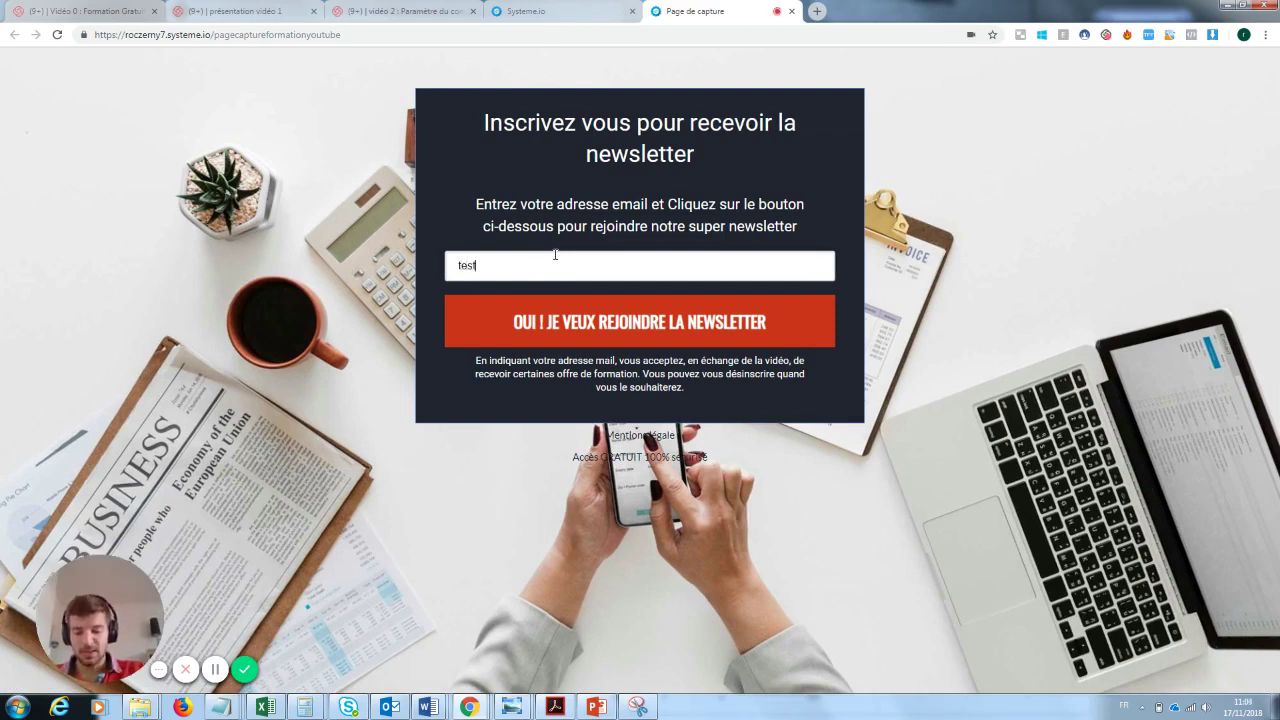
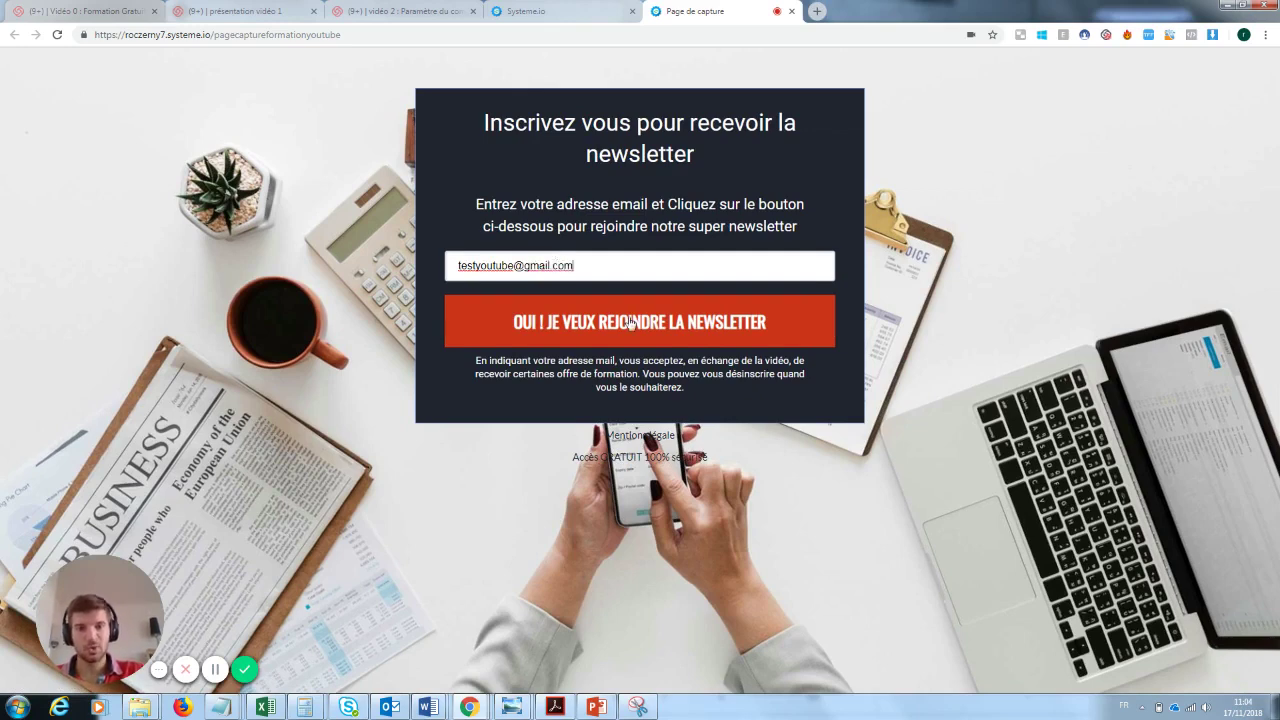
click(630, 322)
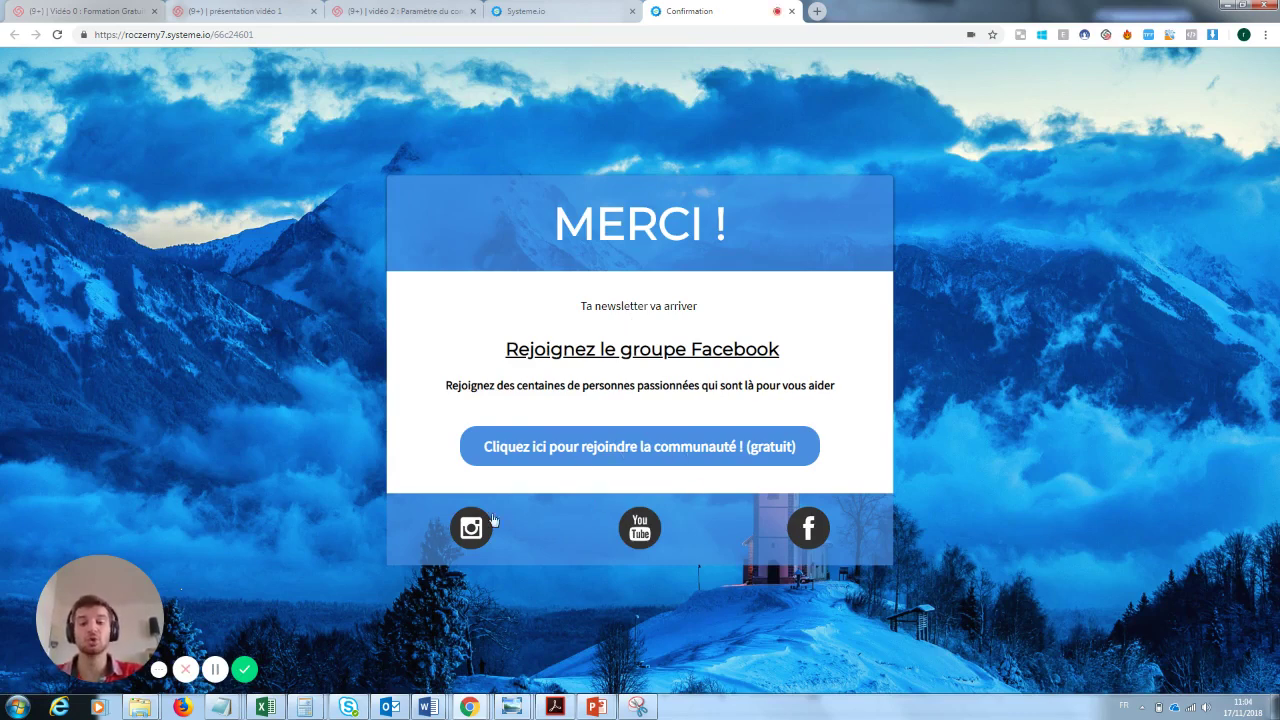
click(791, 11)
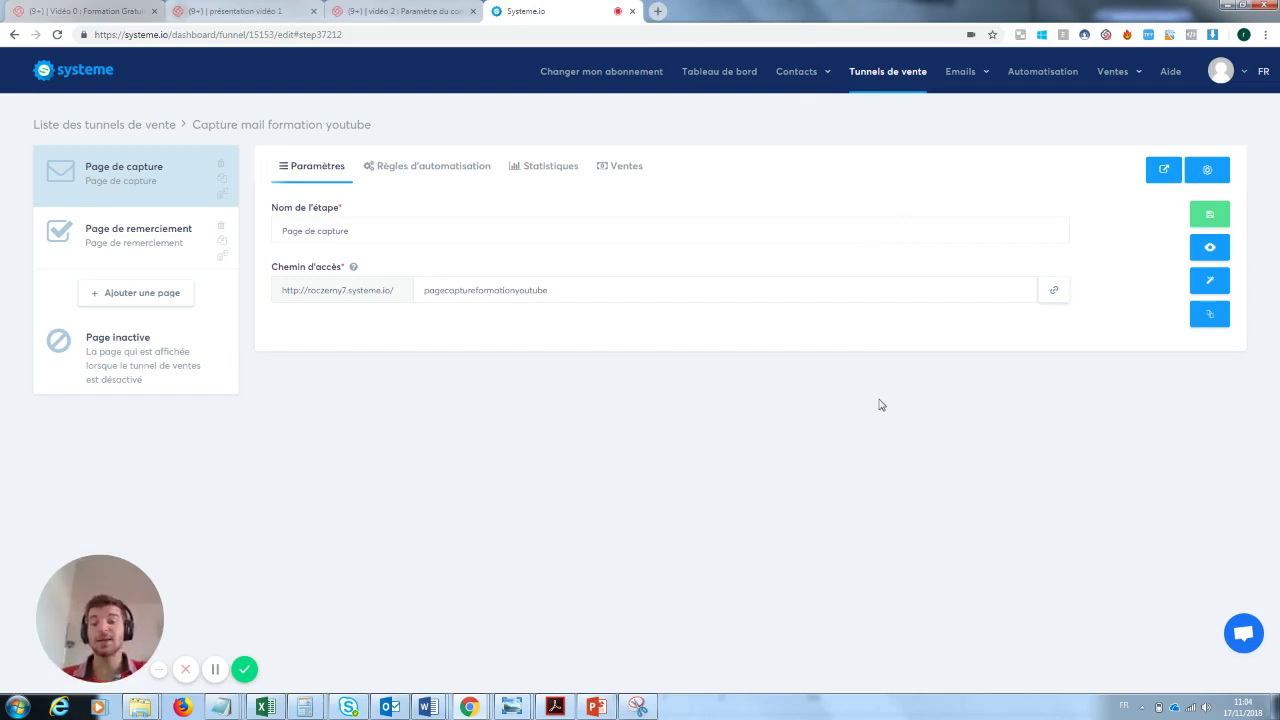
- Confirm the test signup is the one entry in Contacts, then go to Tunnels de vente
click(797, 71)
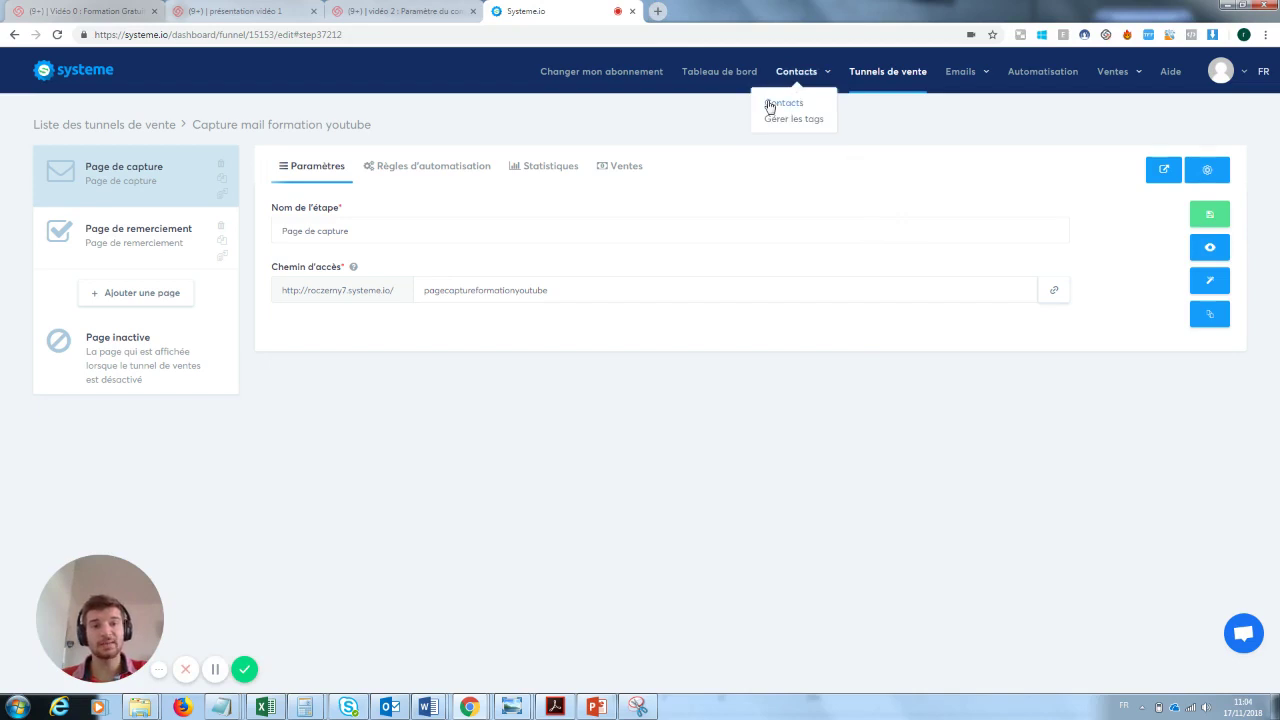
click(776, 106)
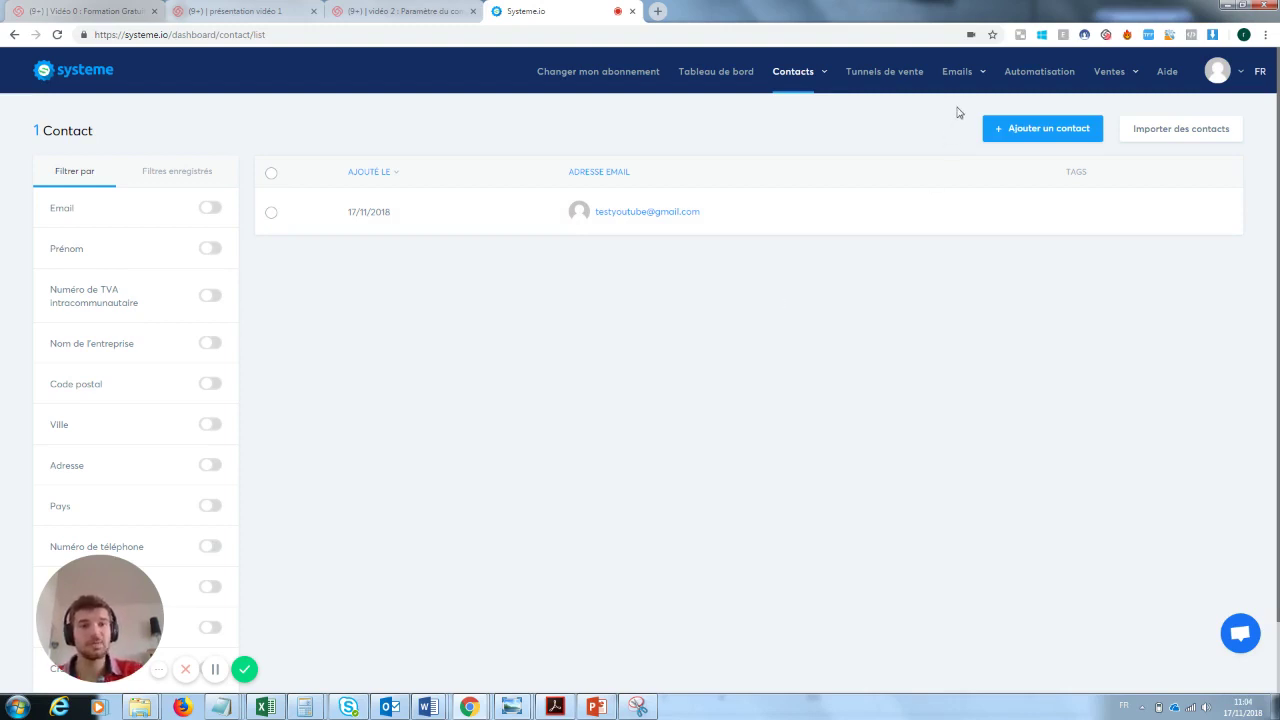
mouse_move(952, 75)
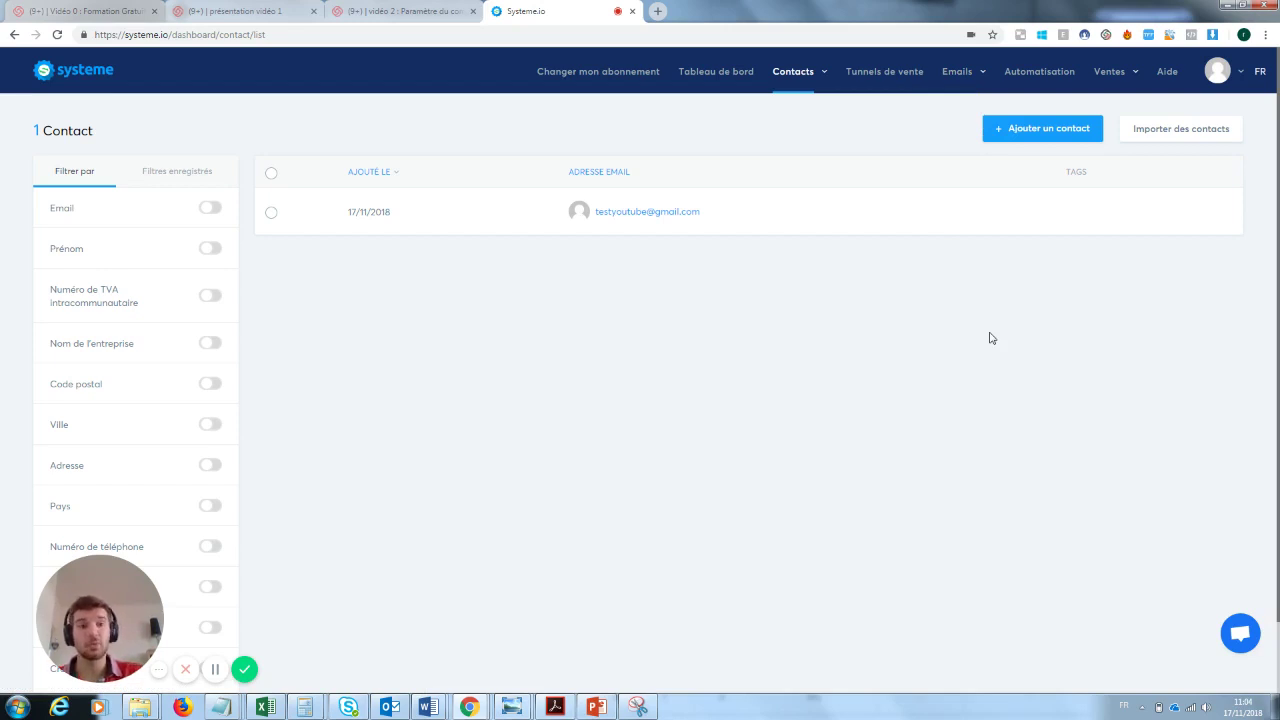
click(896, 79)
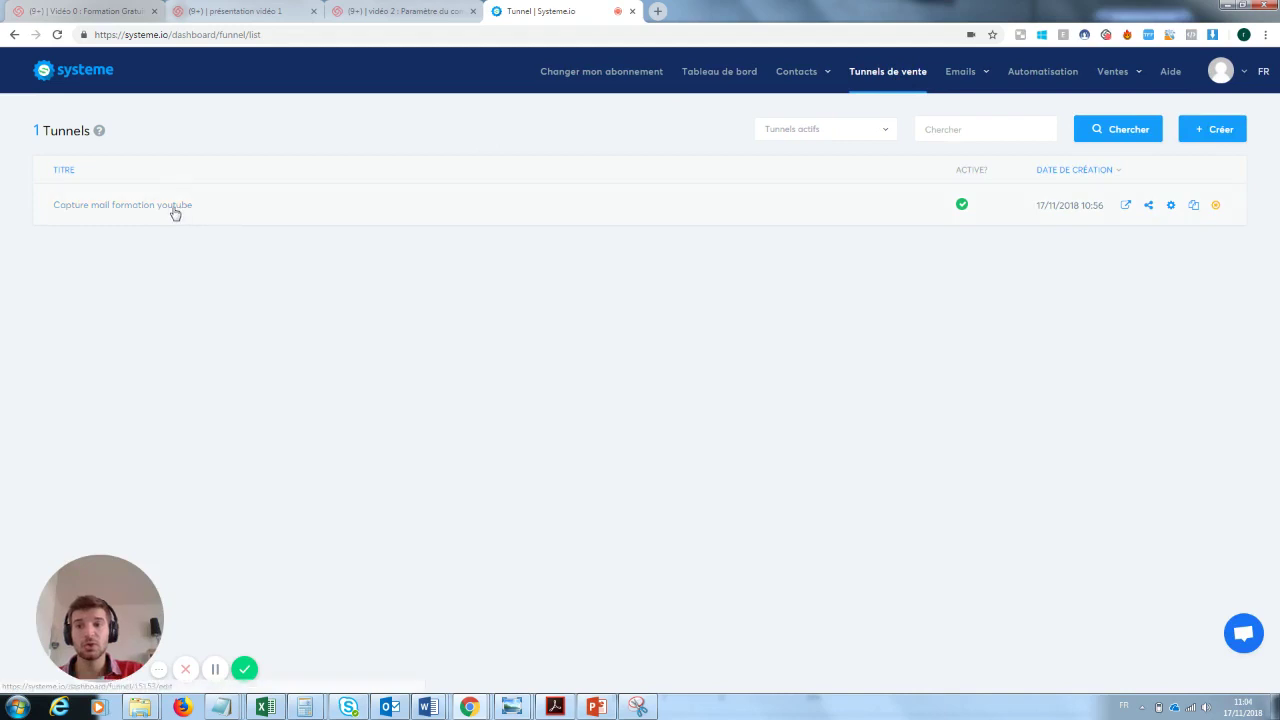
- Open the Capture mail formation youtube funnel's automation rules and review the 'Formulaire souscrit' trigger
click(175, 213)
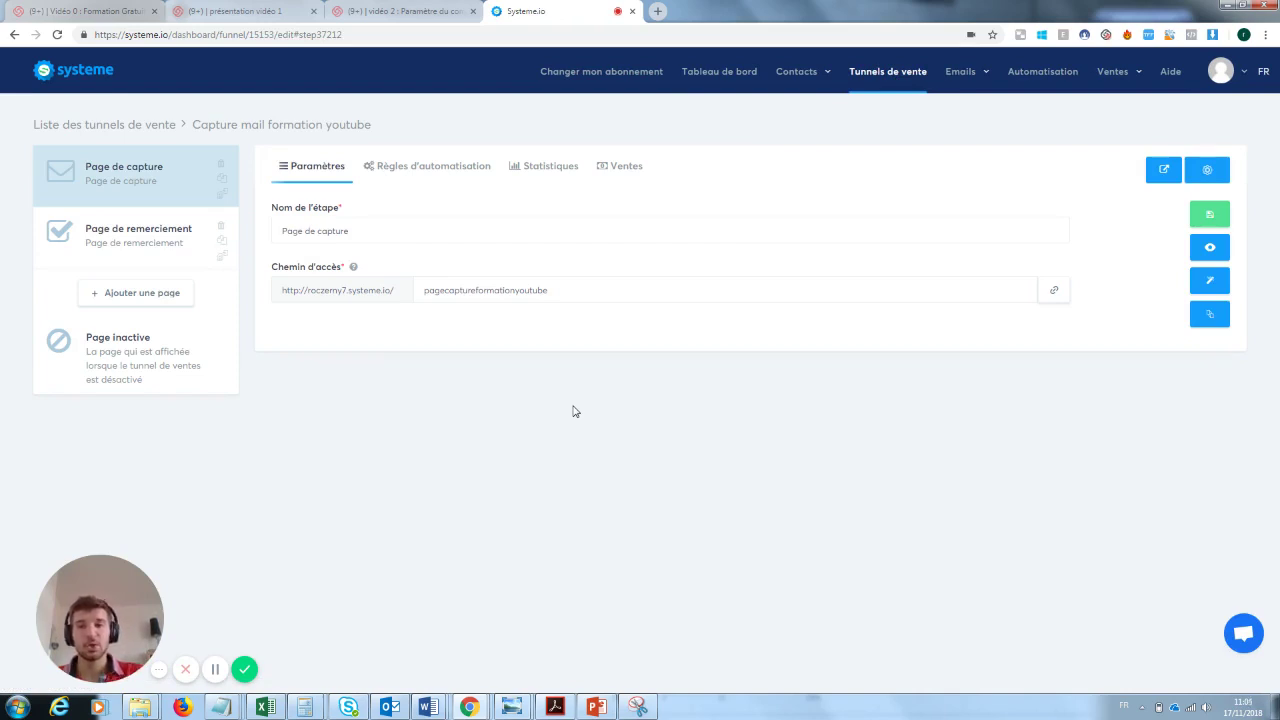
click(422, 169)
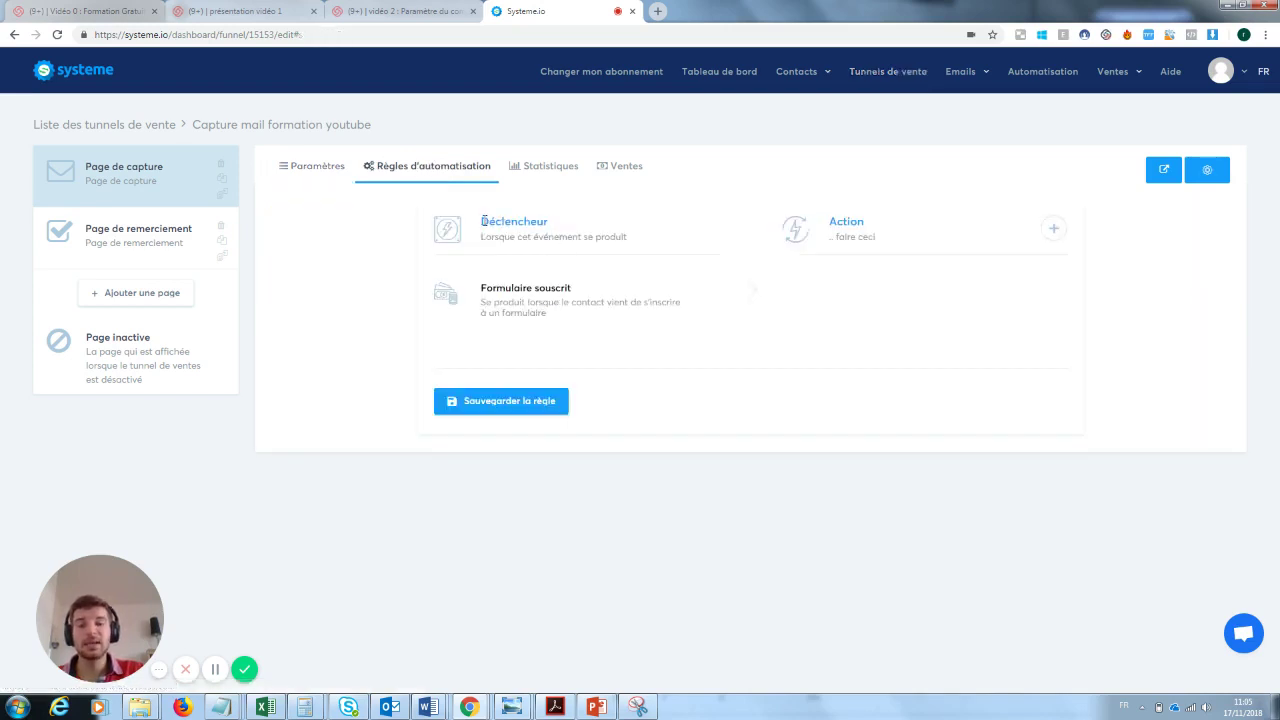
drag(484, 221, 557, 222)
click(563, 224)
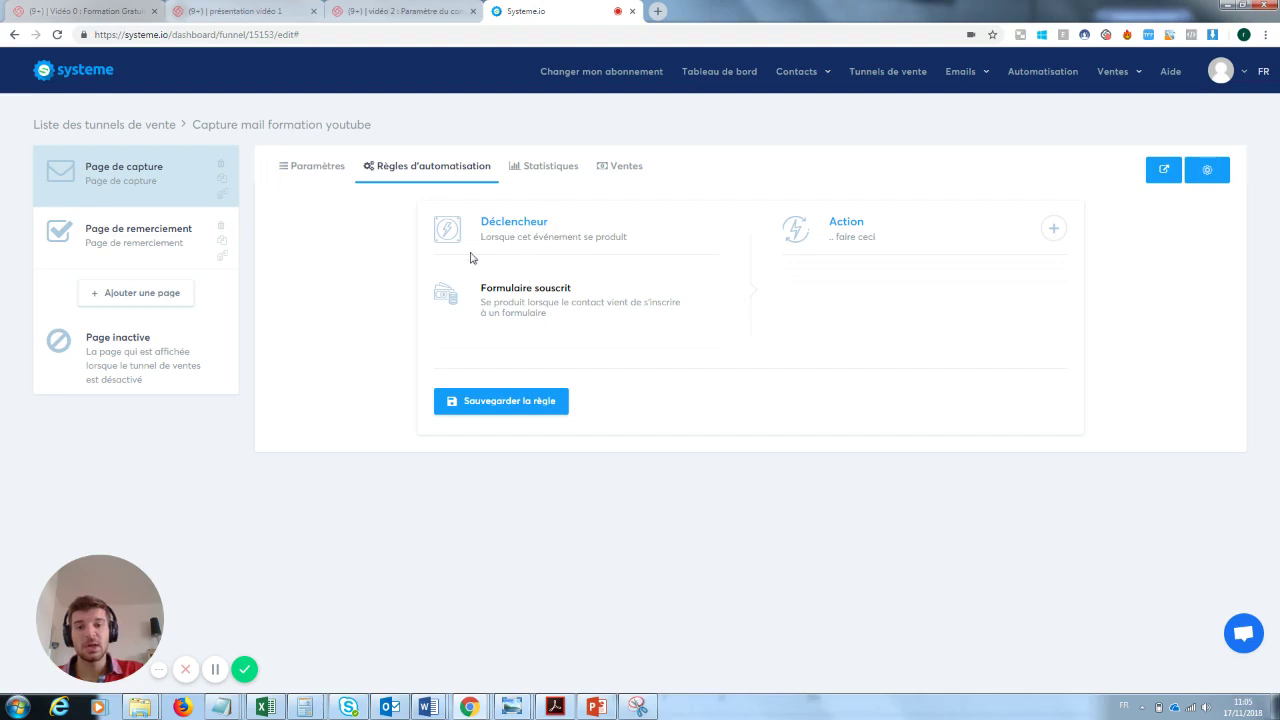
drag(481, 236, 634, 251)
click(543, 302)
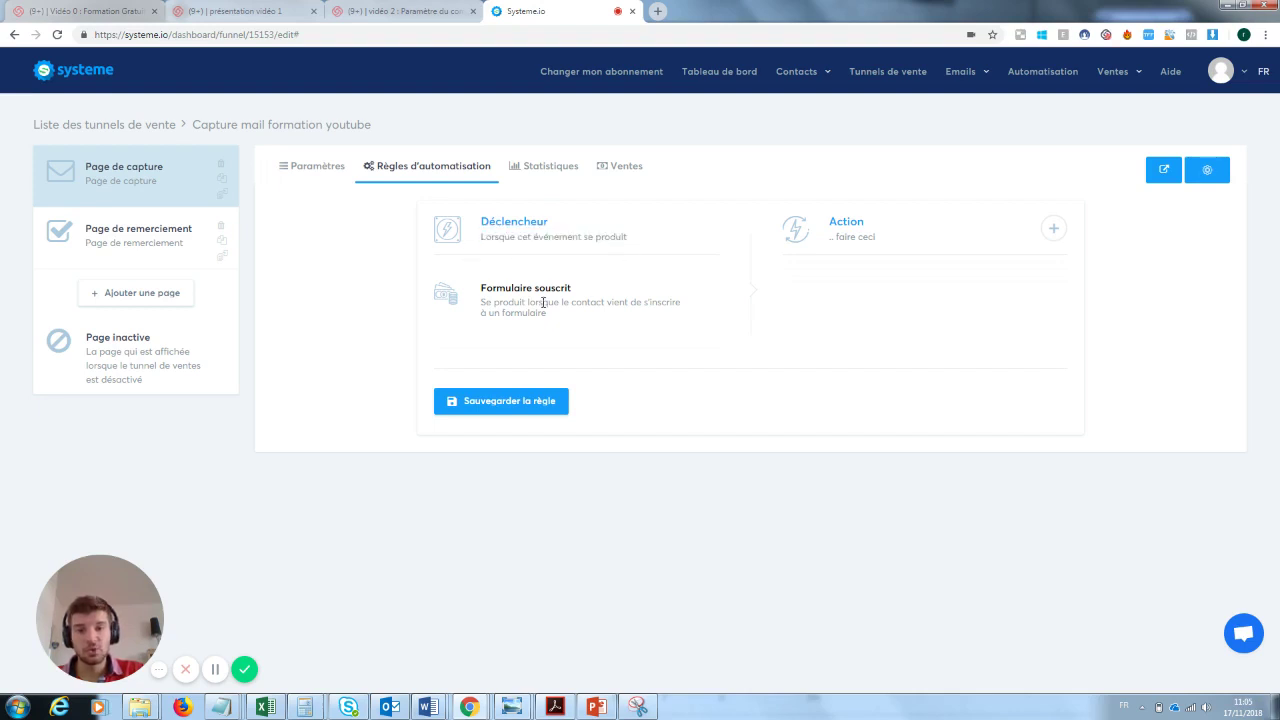
drag(585, 288, 495, 289)
click(483, 297)
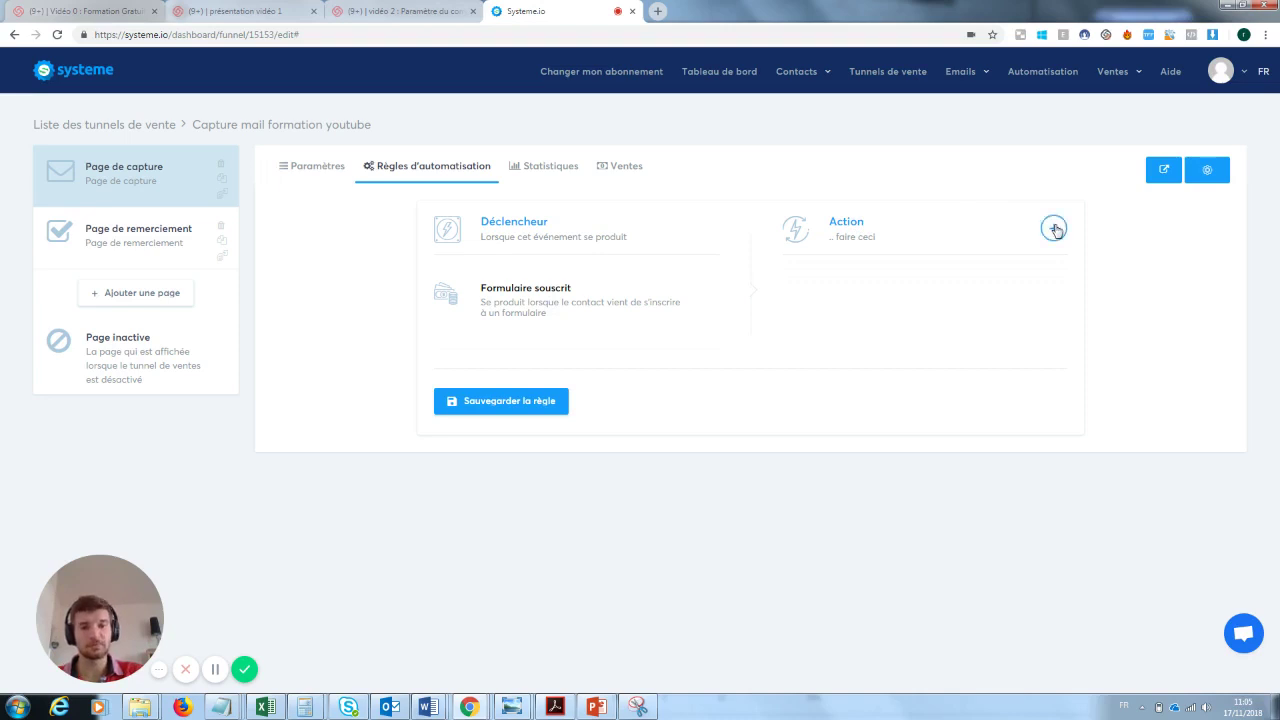
- Try an 'Envoyer un email' action on the rule, then remove it unsaved
click(1054, 229)
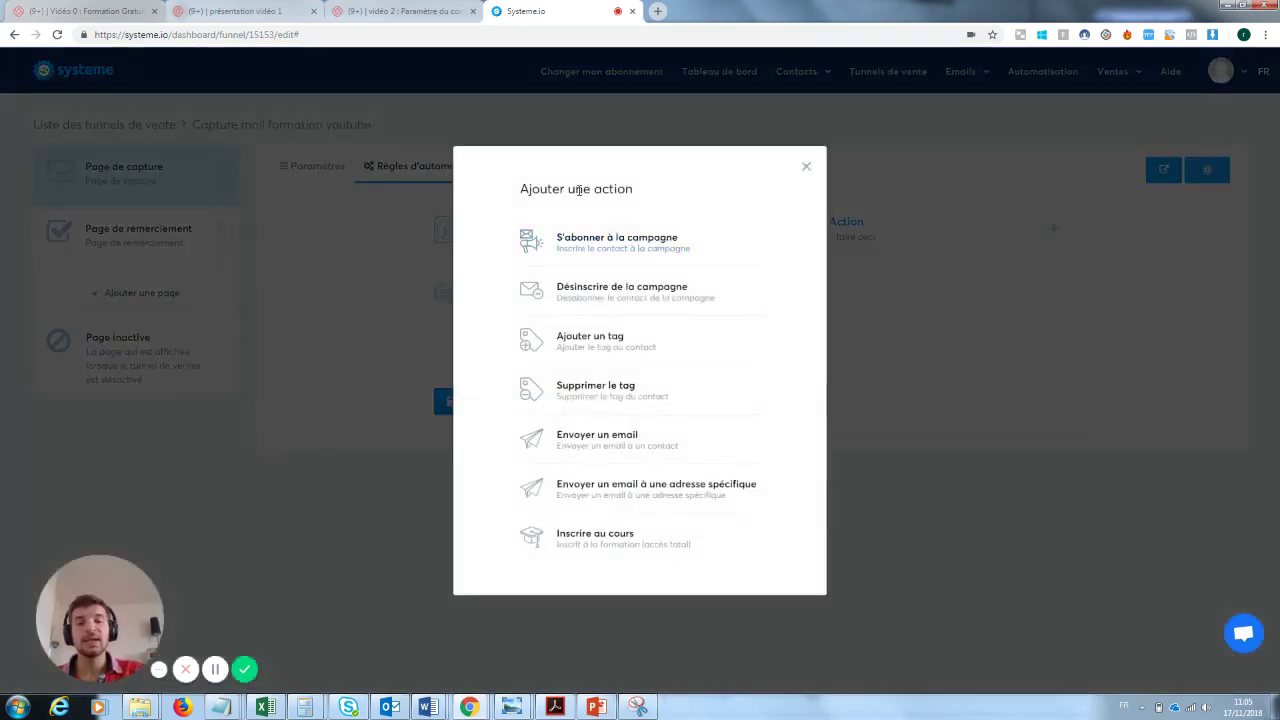
click(604, 443)
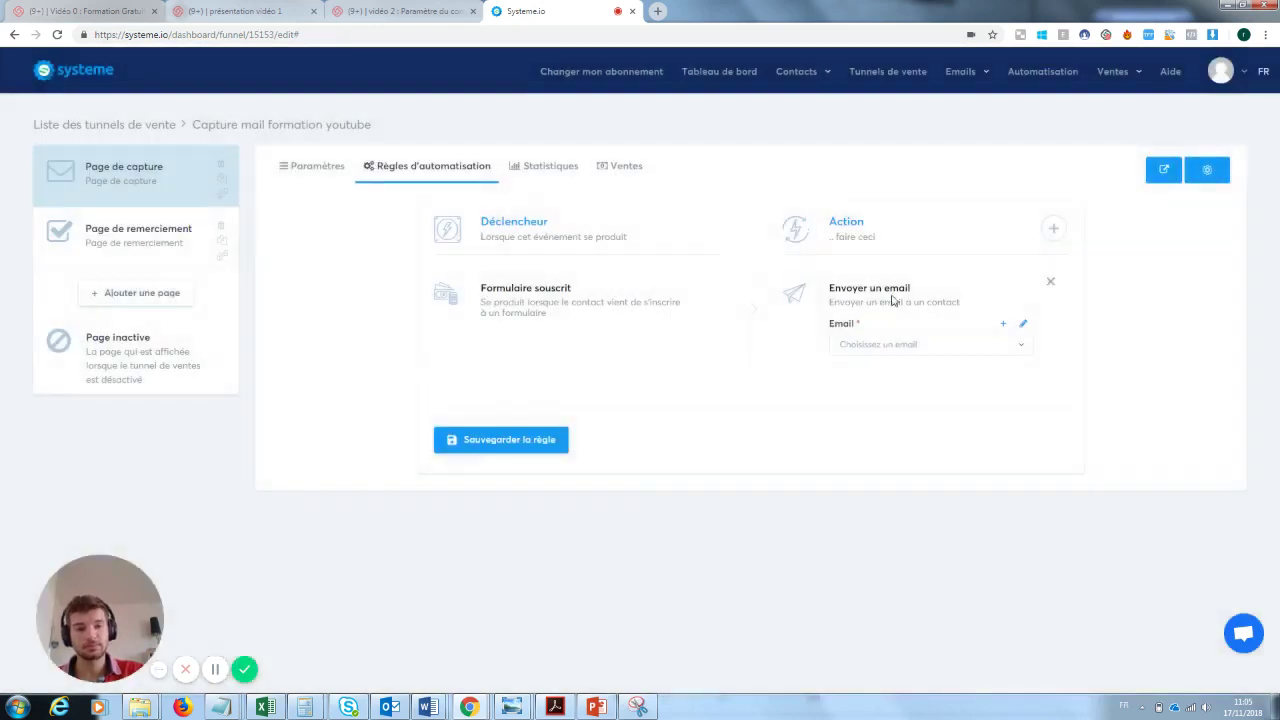
click(1023, 327)
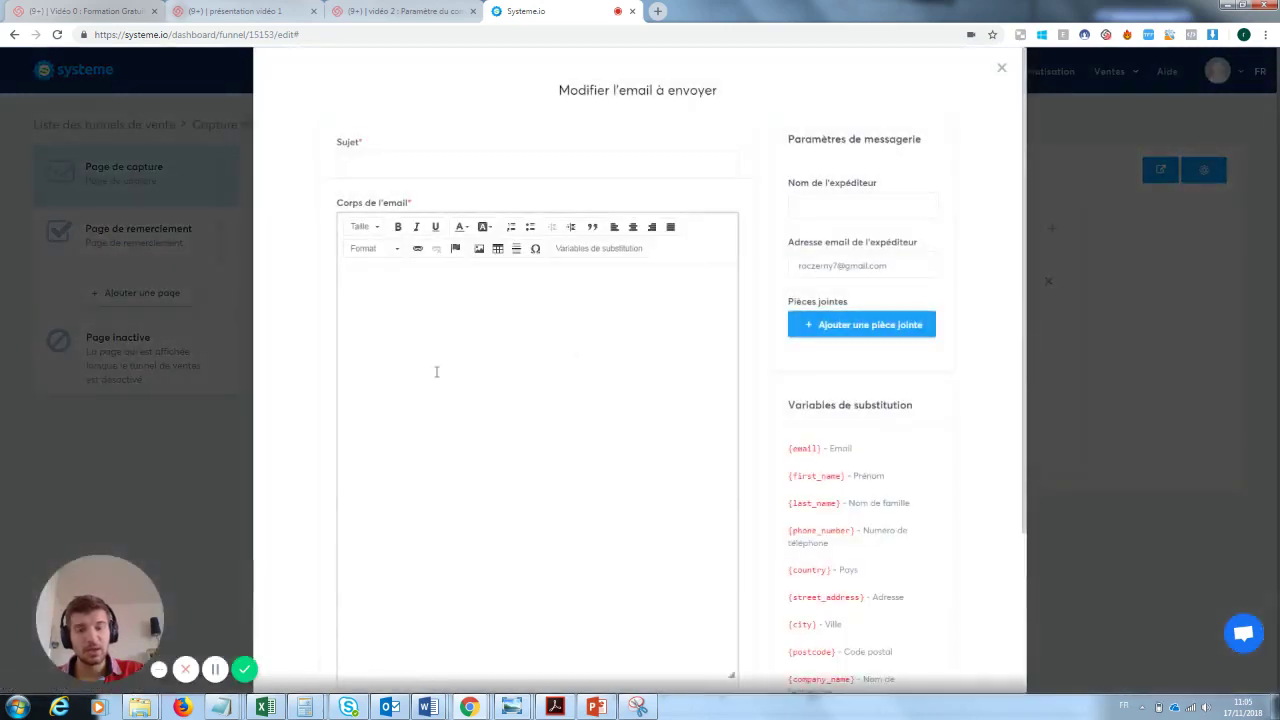
click(437, 350)
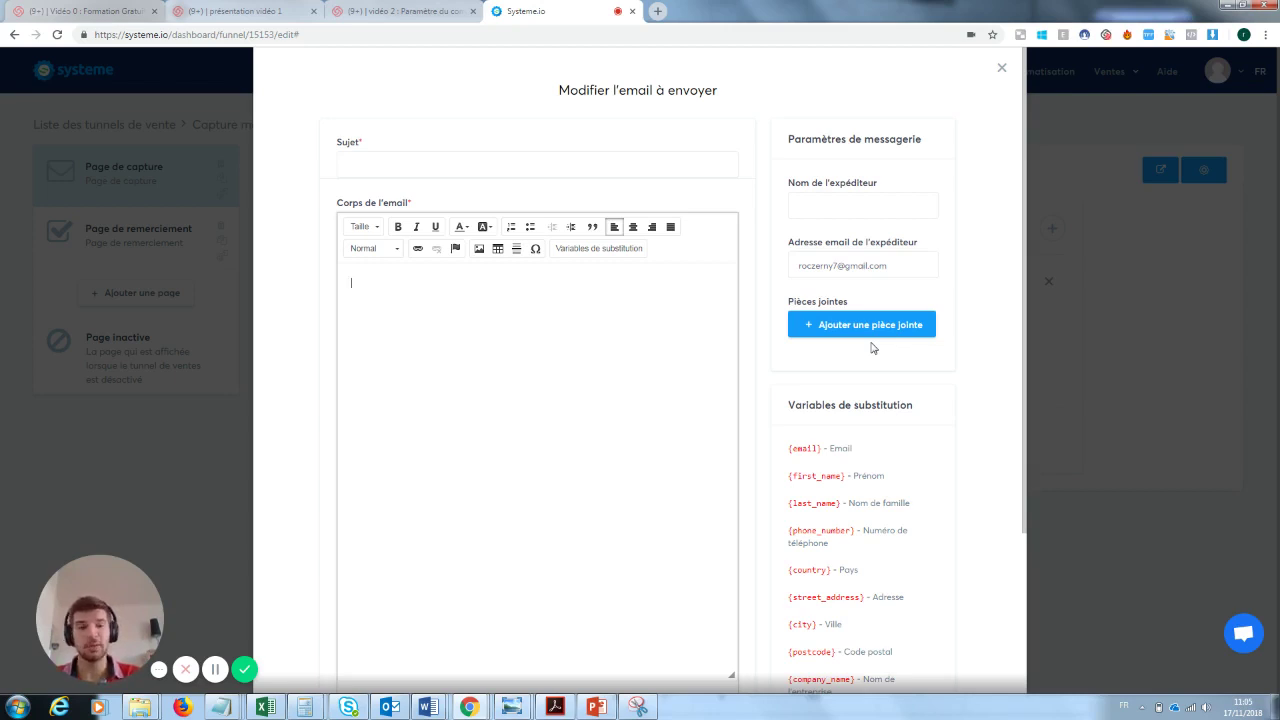
click(1001, 67)
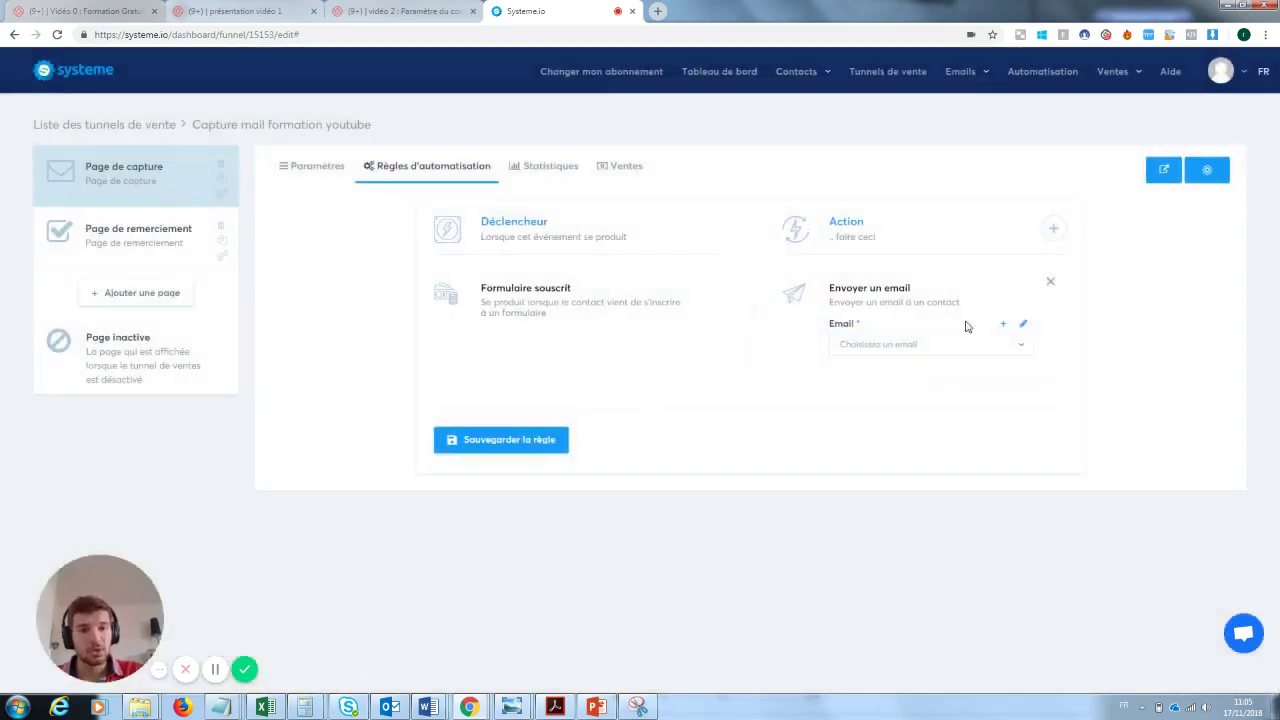
click(1050, 282)
- Add an 'Ajouter un tag' action, finding no tags available yet
click(1052, 230)
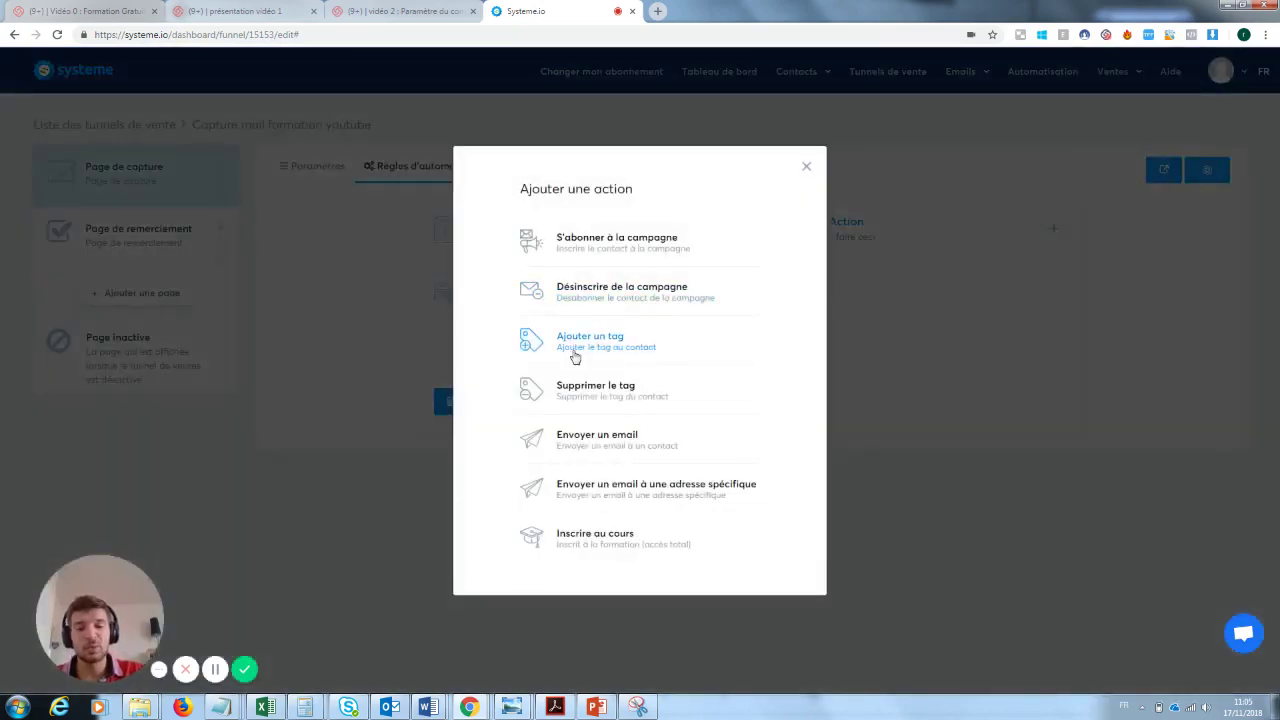
click(603, 355)
click(878, 345)
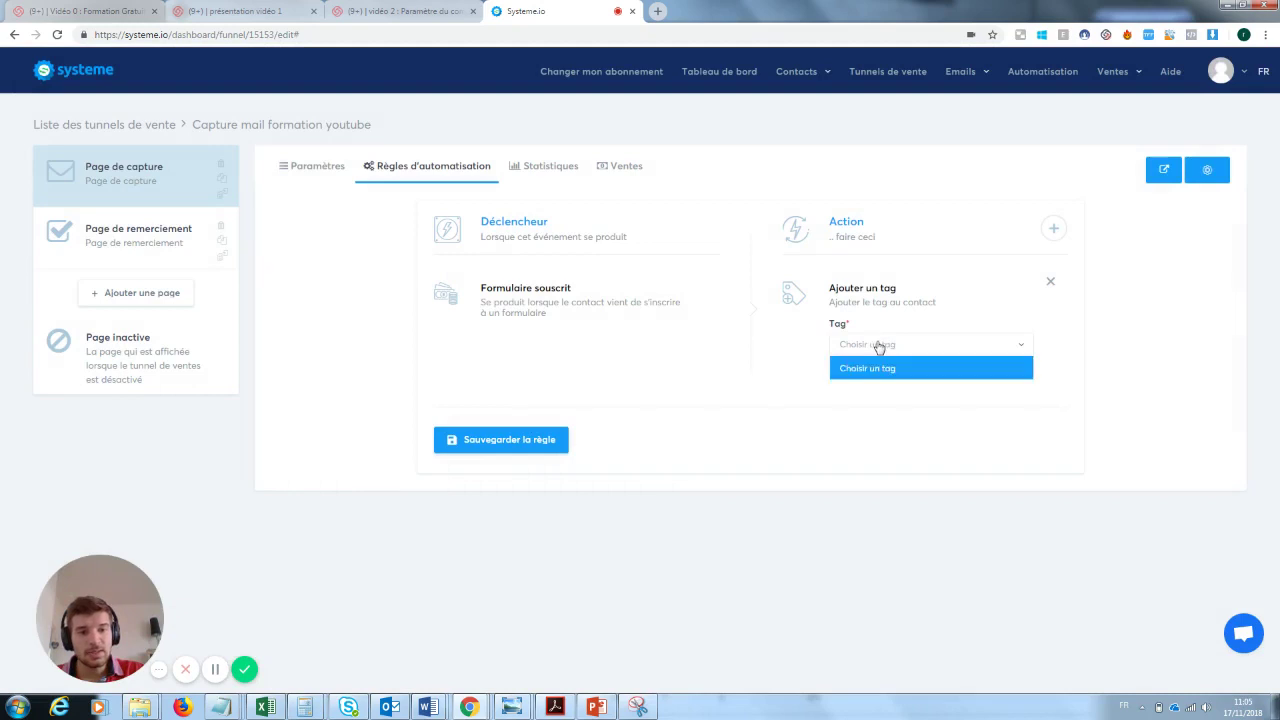
click(878, 345)
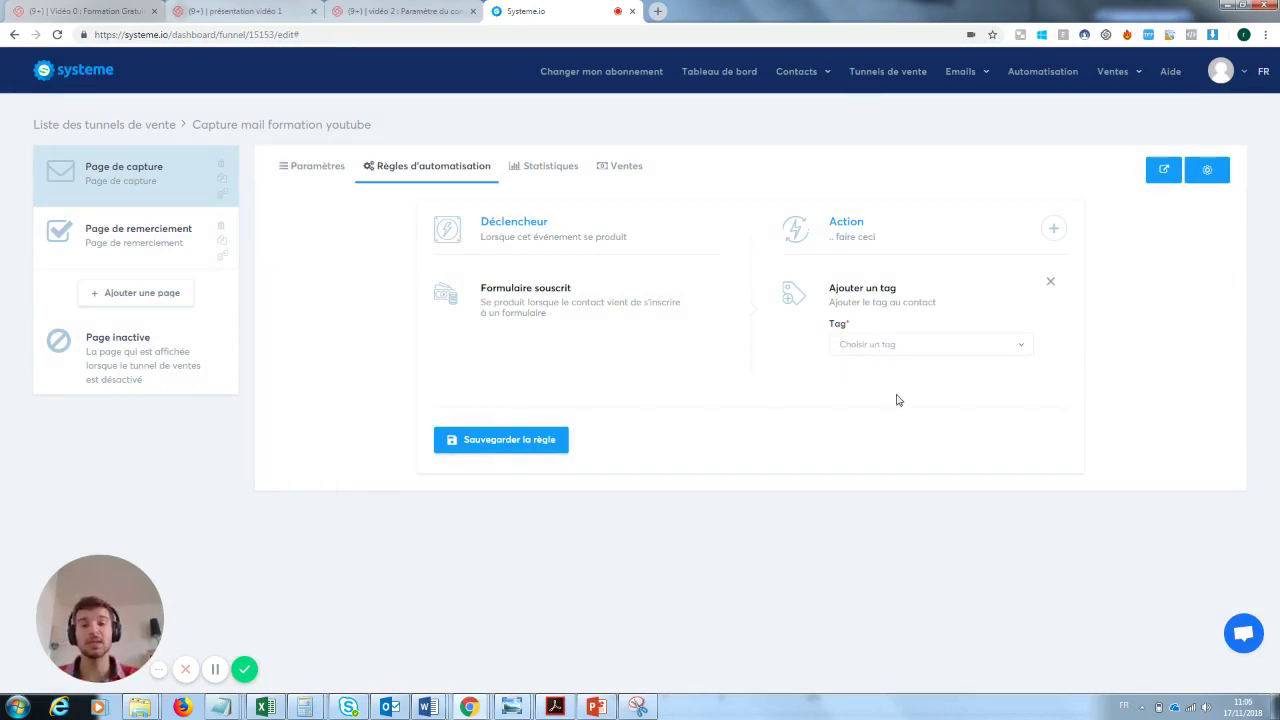
mouse_move(815, 76)
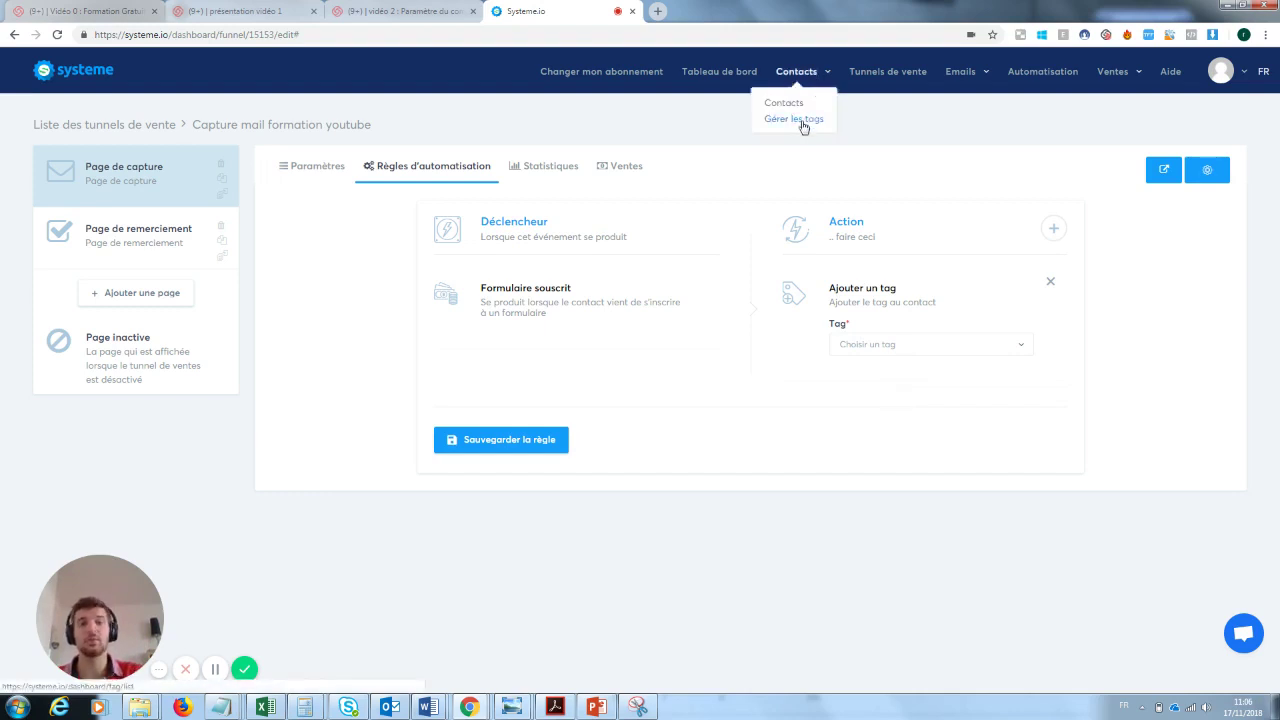
- Start a new tag named 'Prospect inscrit à la newsletter: test' on the tags page
click(802, 121)
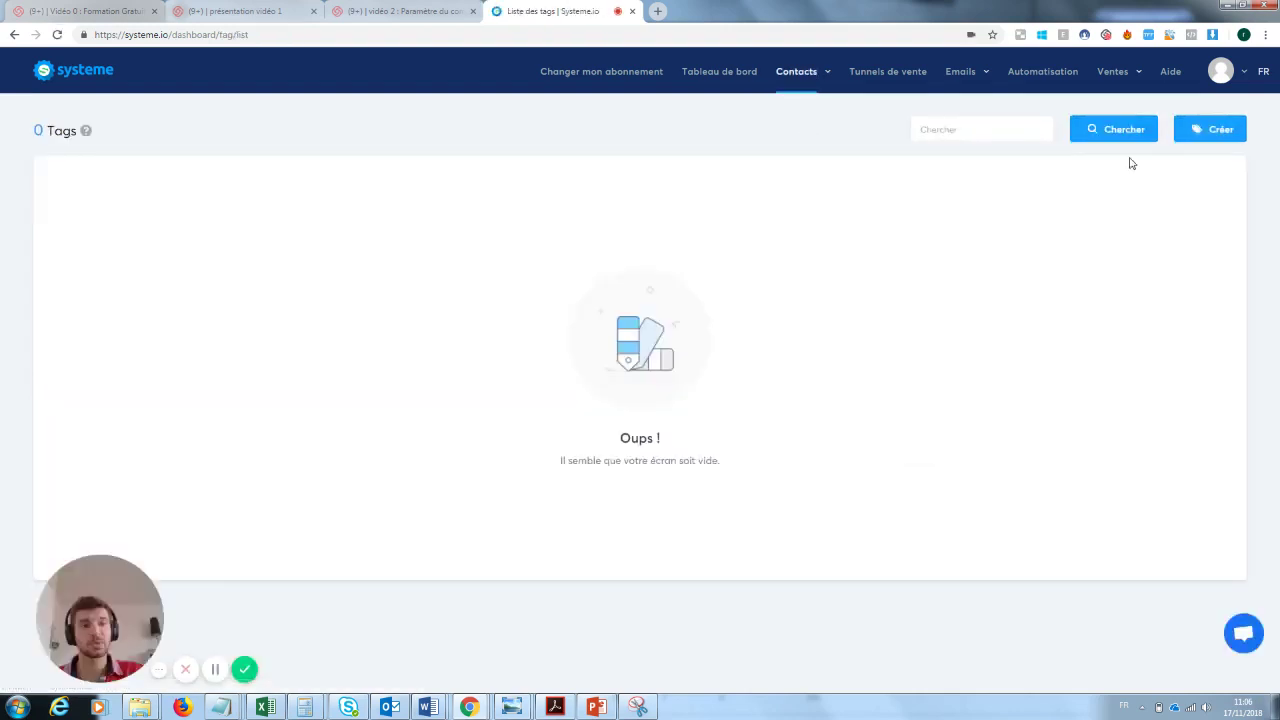
click(1213, 124)
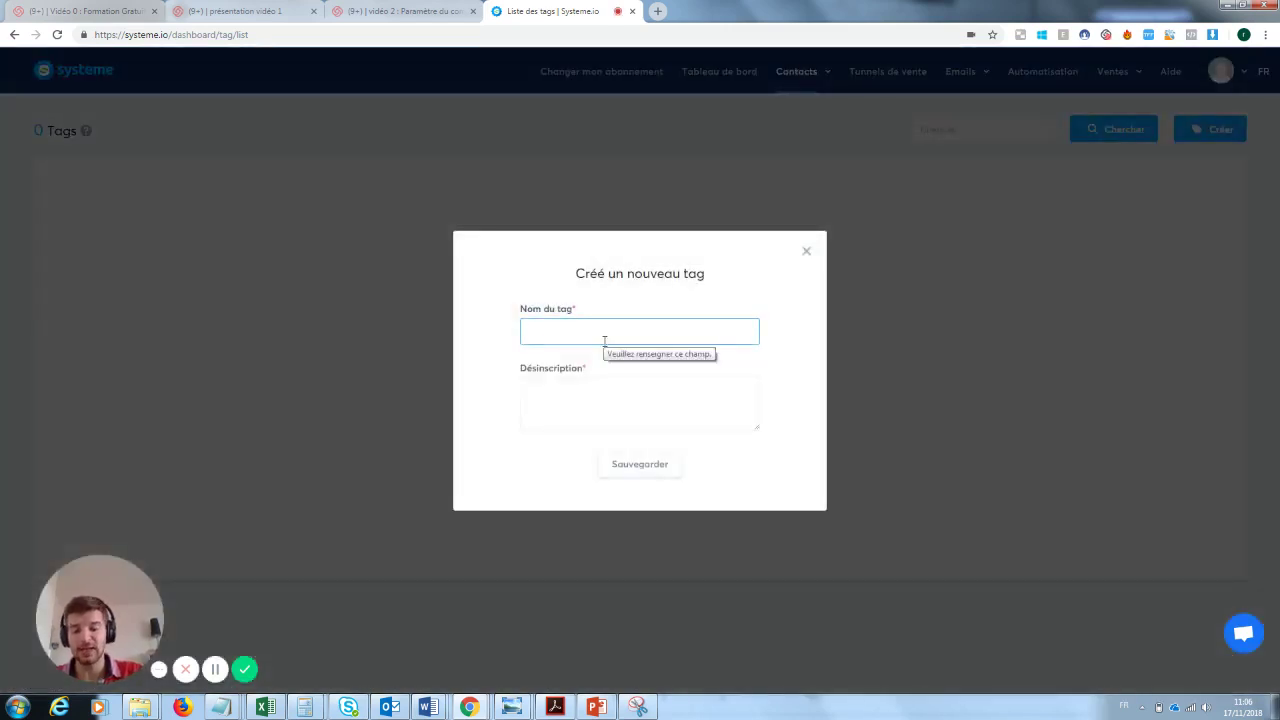
text(Prospe)
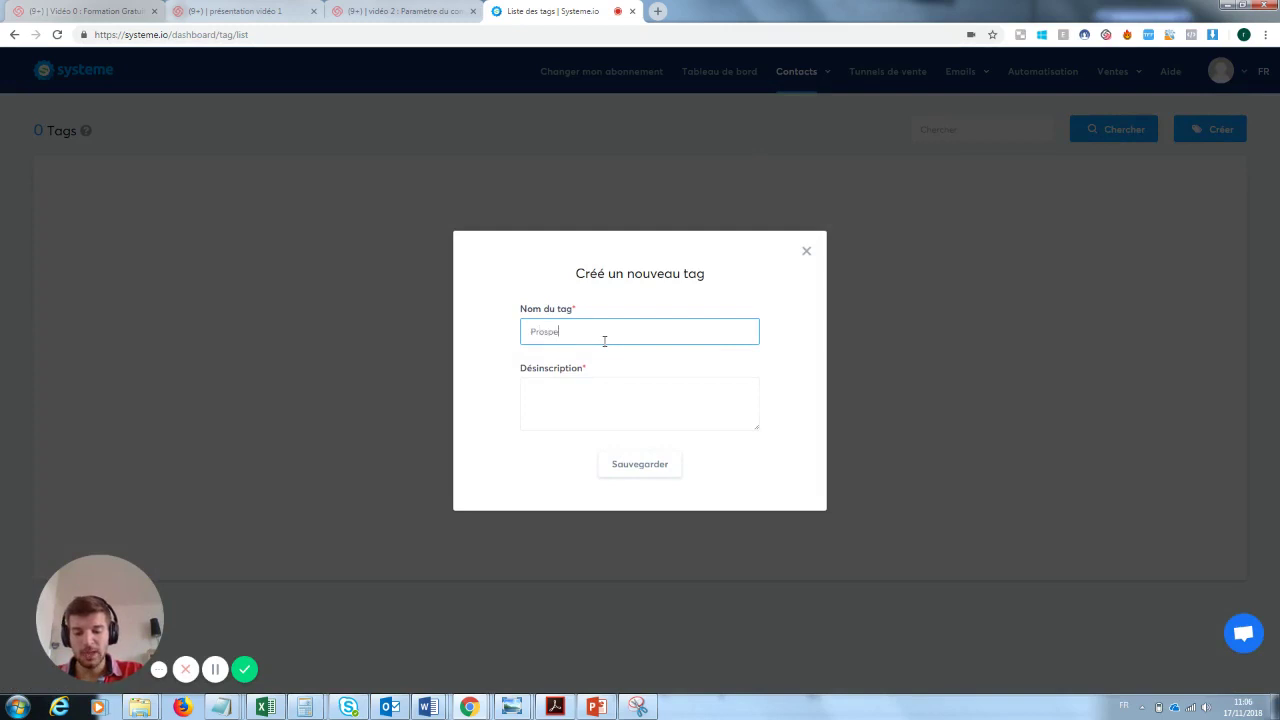
text(ct inscrit à la new)
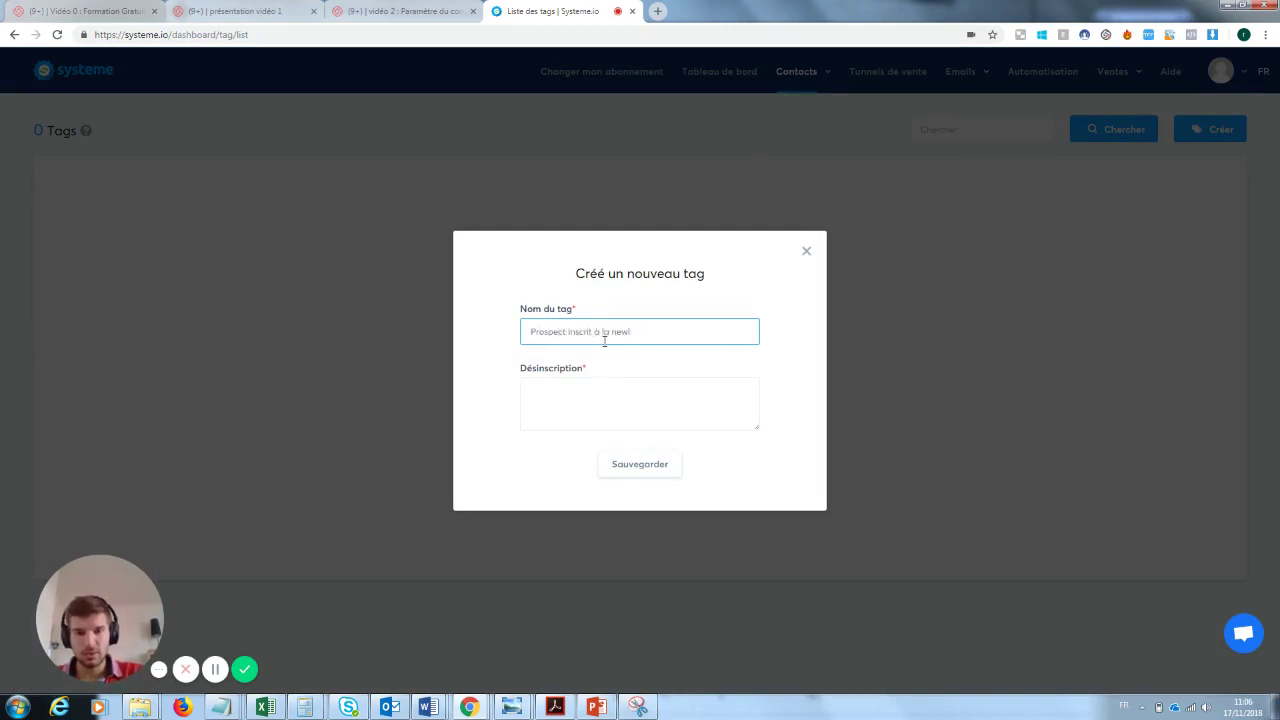
text(sletter: te)
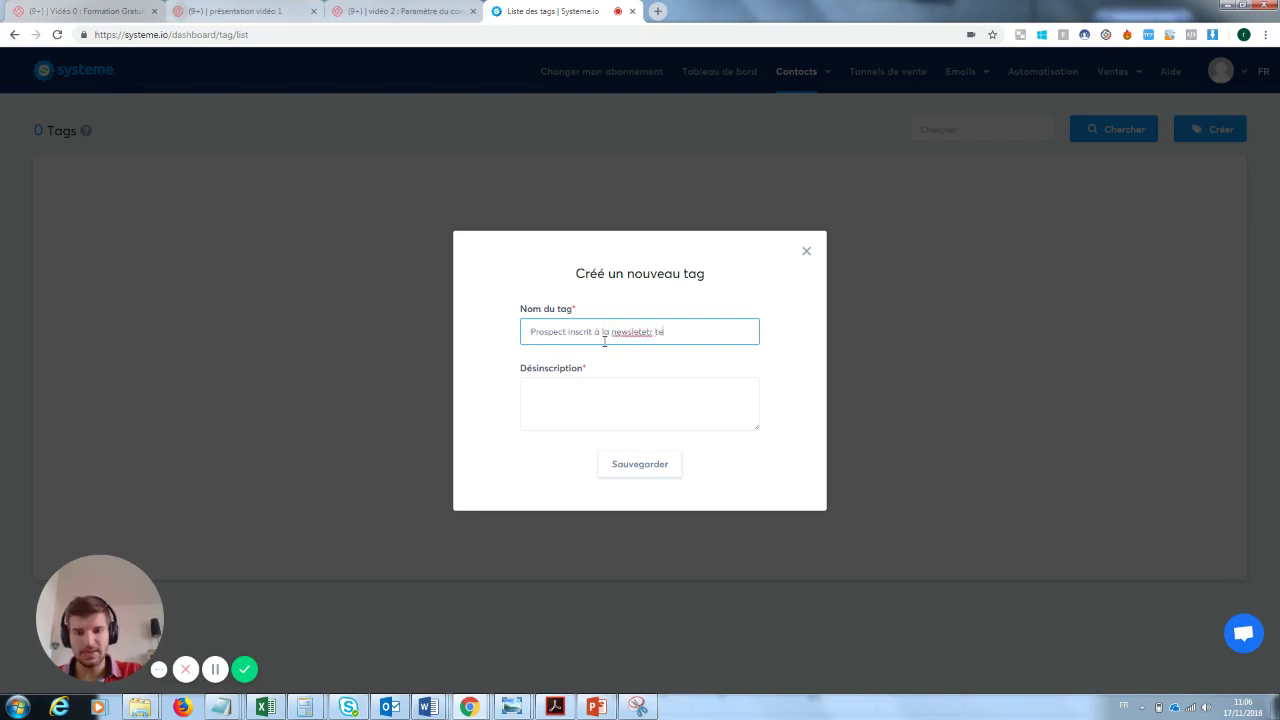
text(st)
click(588, 384)
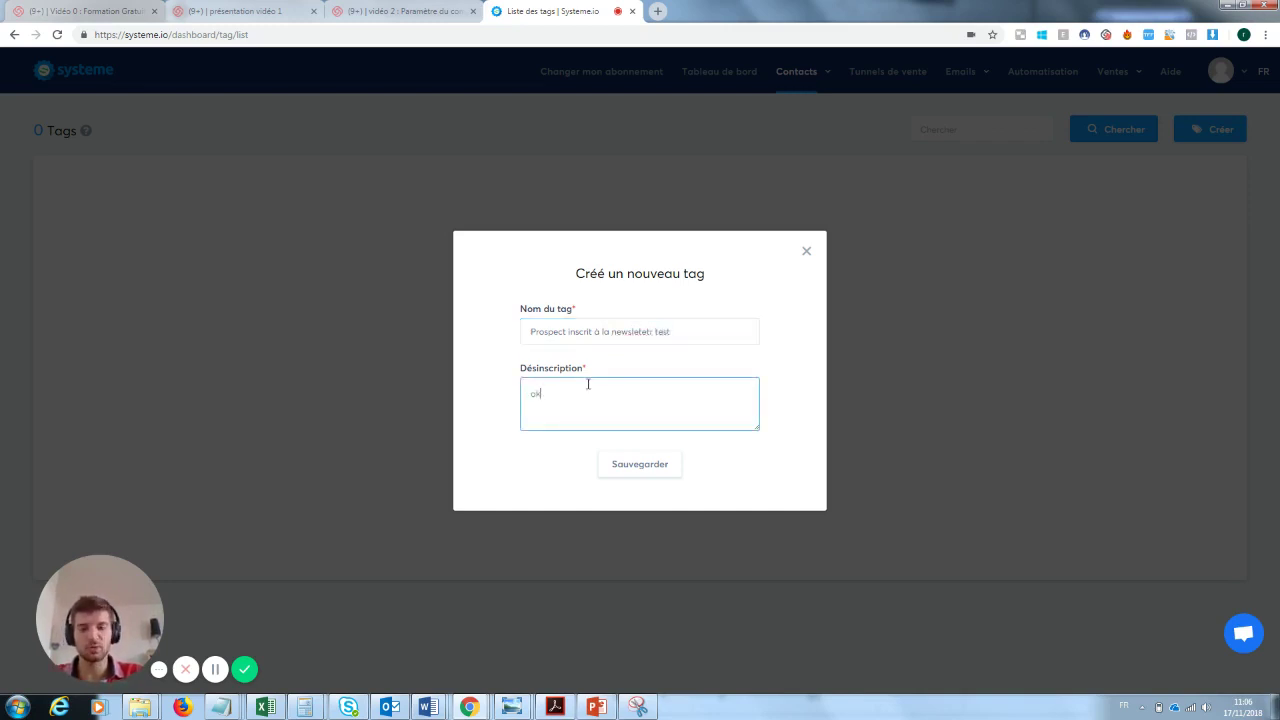
click(661, 475)
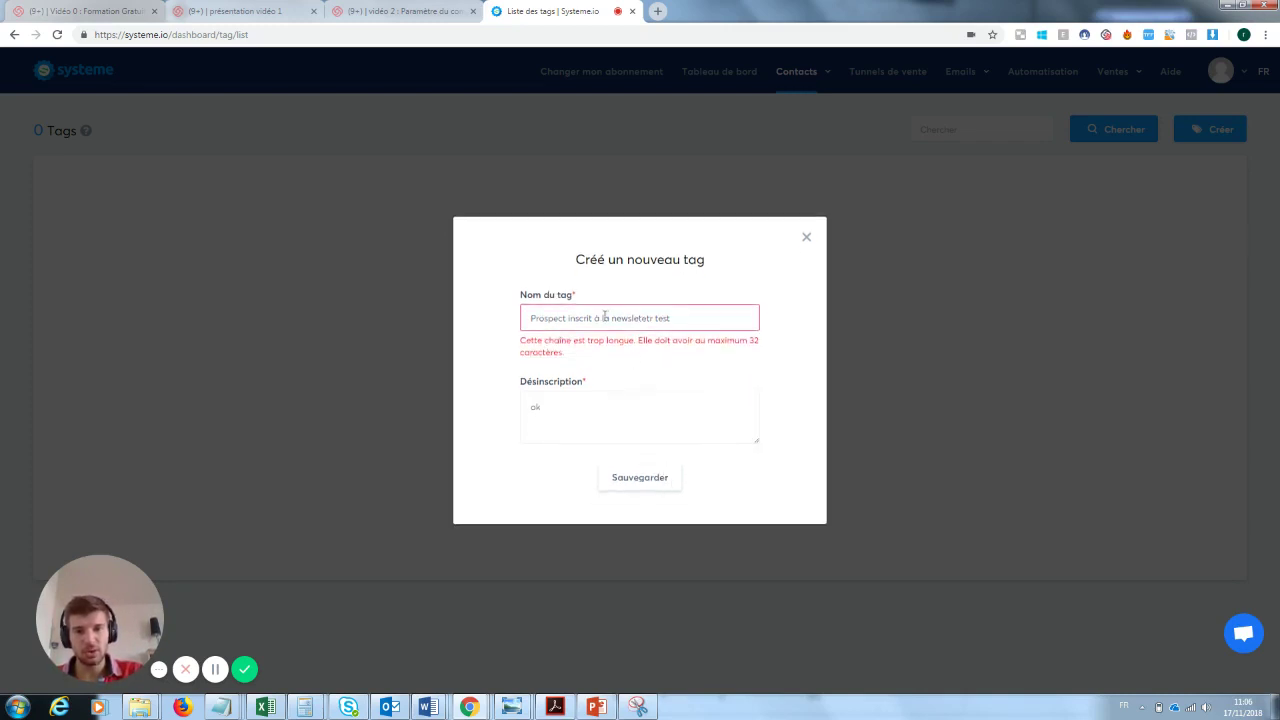
- Shorten the tag name to 'inscrit à la newsletetr test', save it, and return to Tunnels de vente
double_click(564, 317)
key(BackSpace)
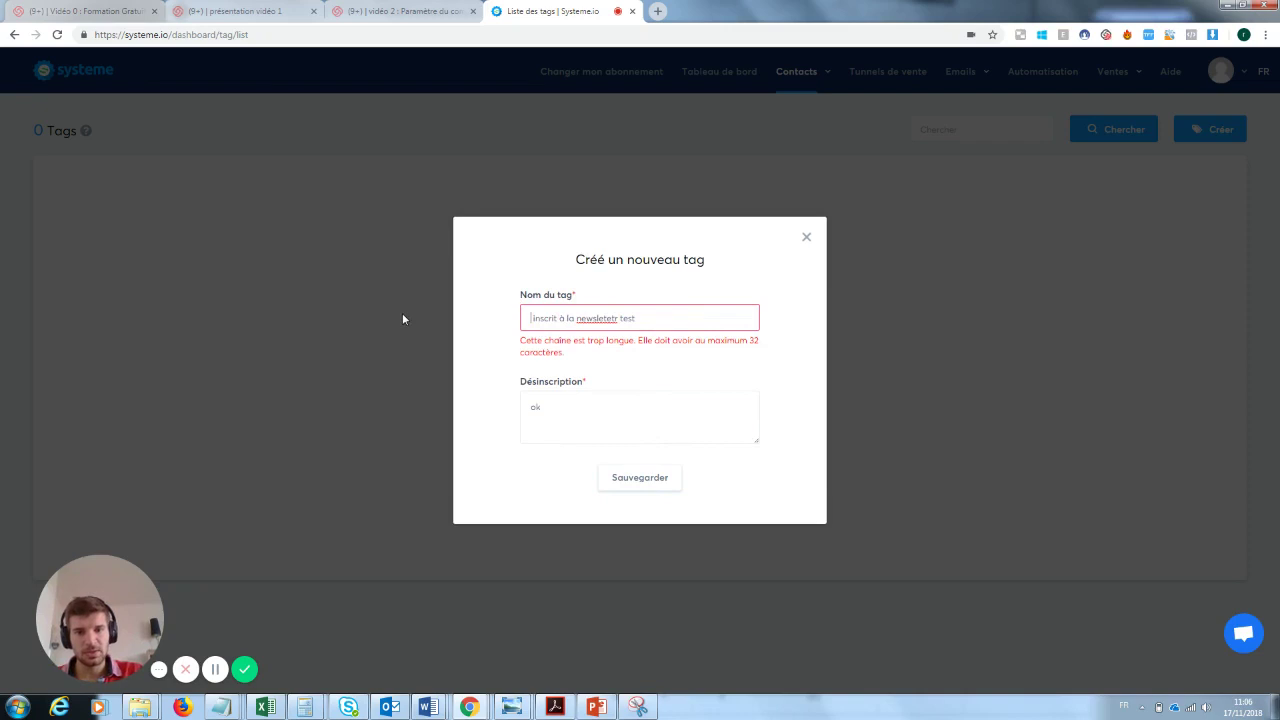
drag(618, 318, 601, 318)
key(Return)
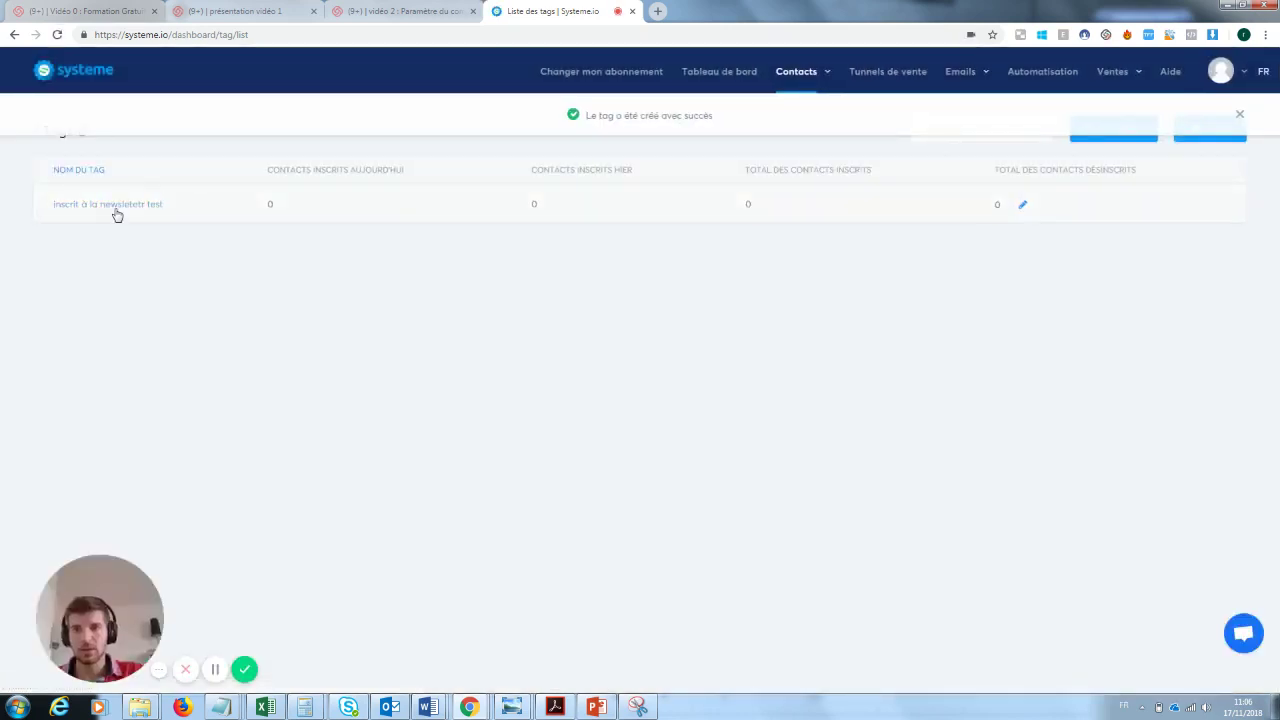
mouse_move(978, 83)
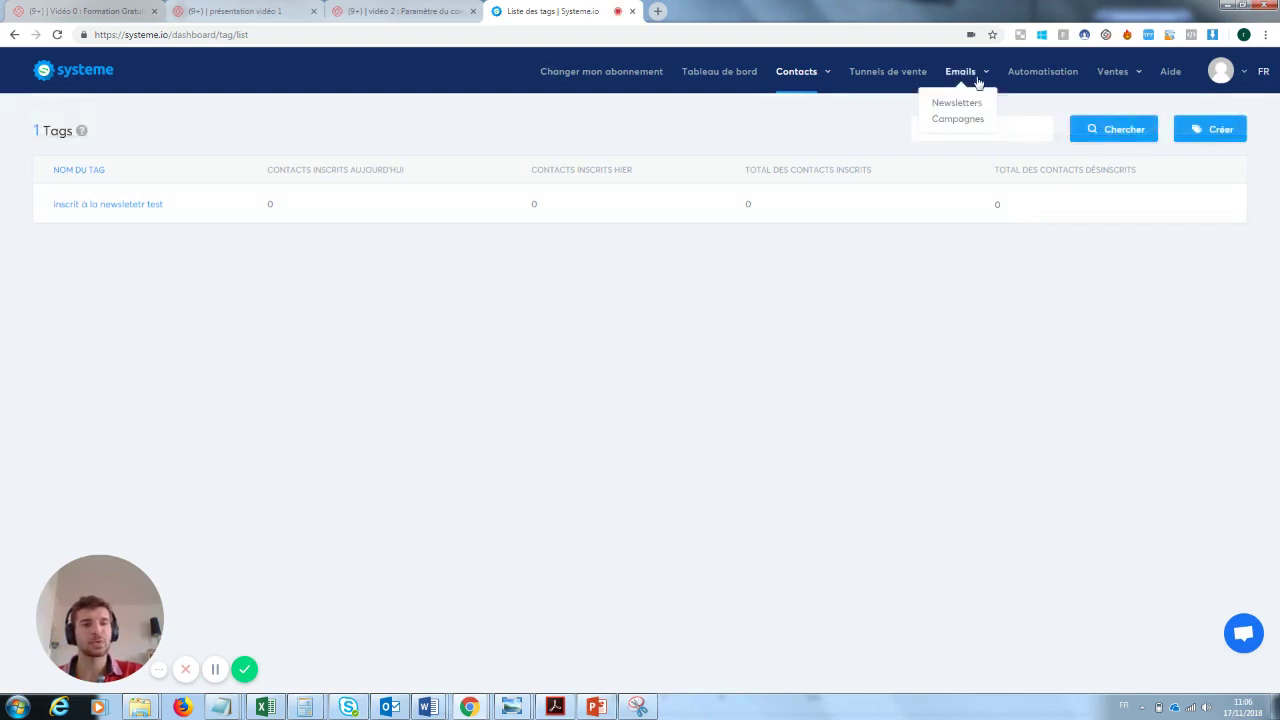
click(908, 71)
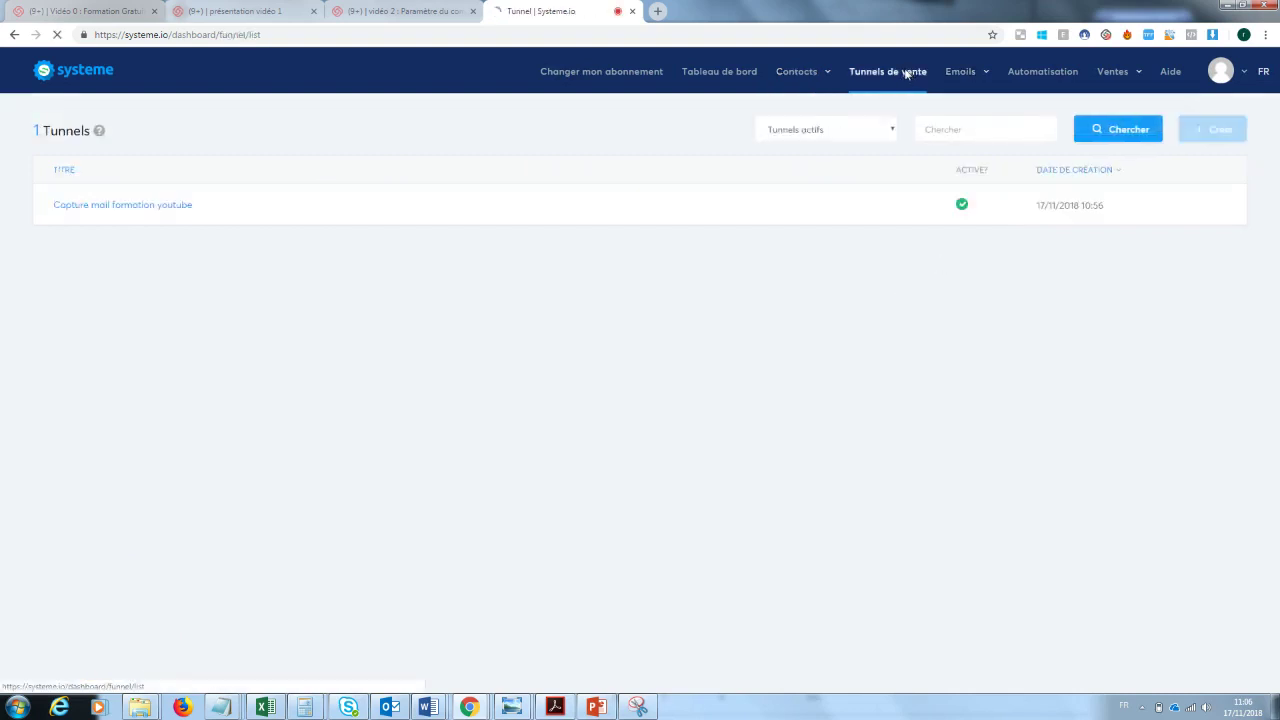
- In the funnel's automation rules, add an 'Ajouter un tag' action using 'inscrit à la newsletetr test'
click(183, 205)
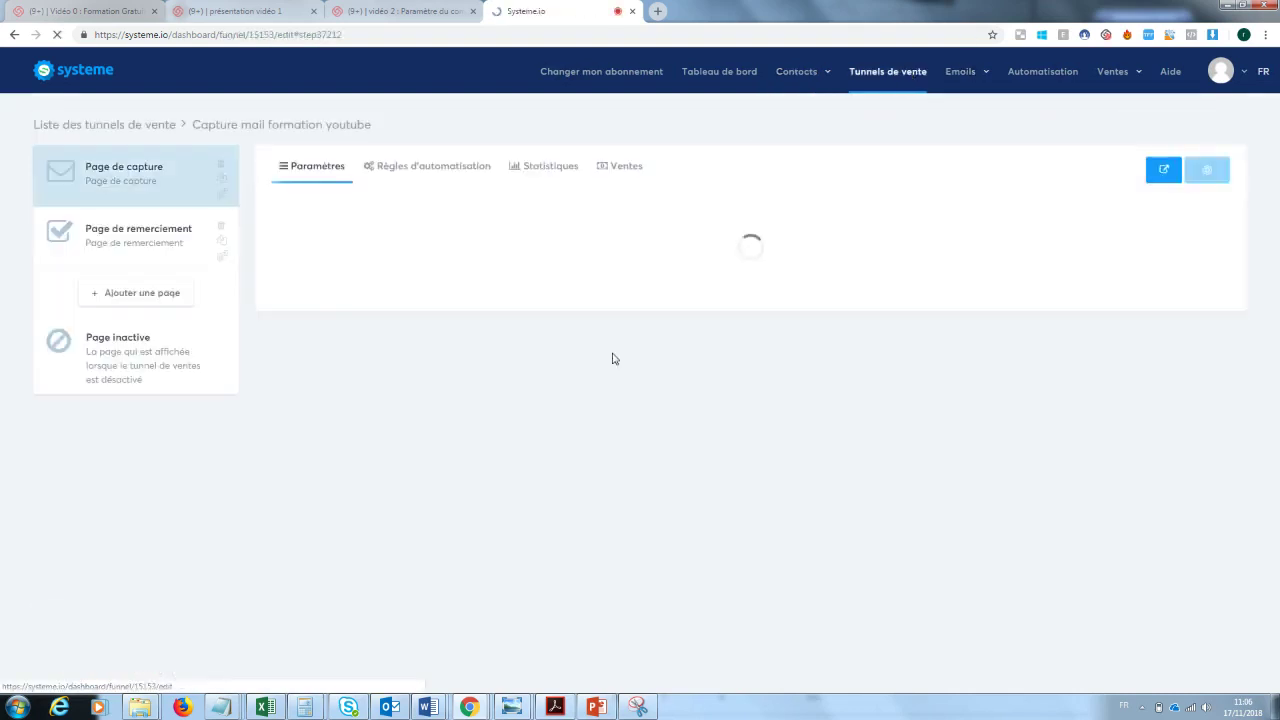
click(417, 170)
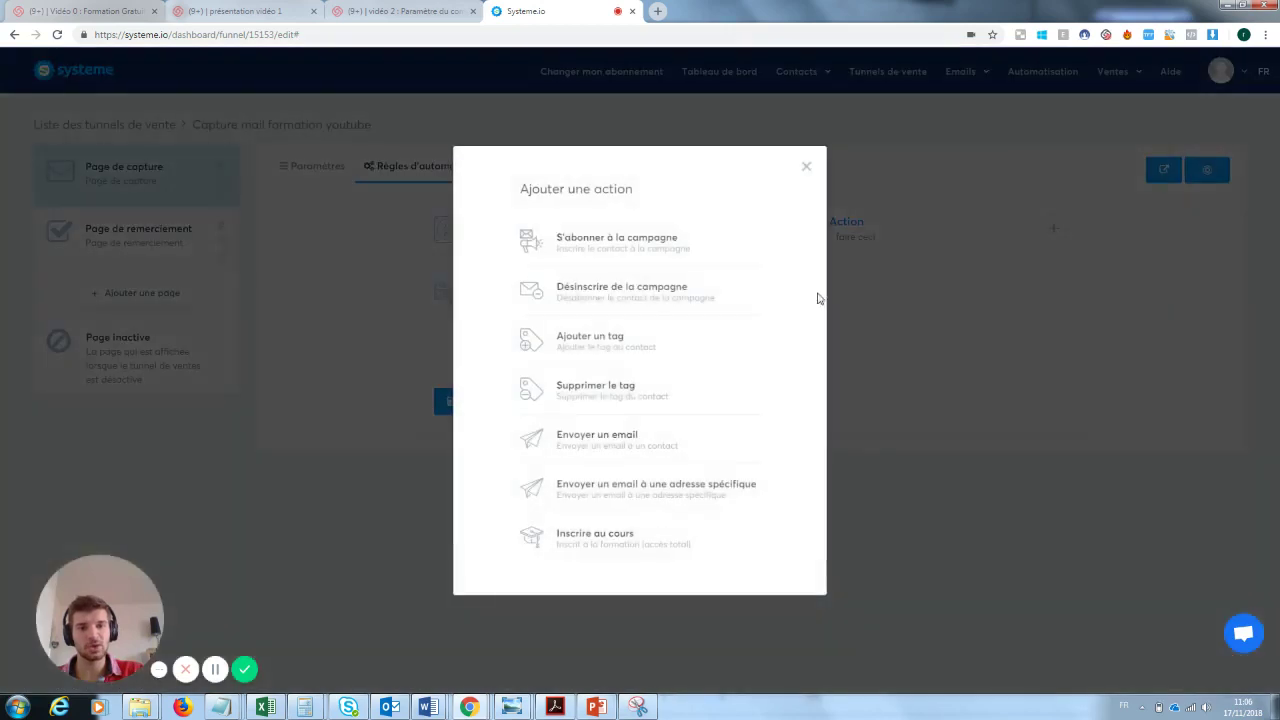
click(630, 350)
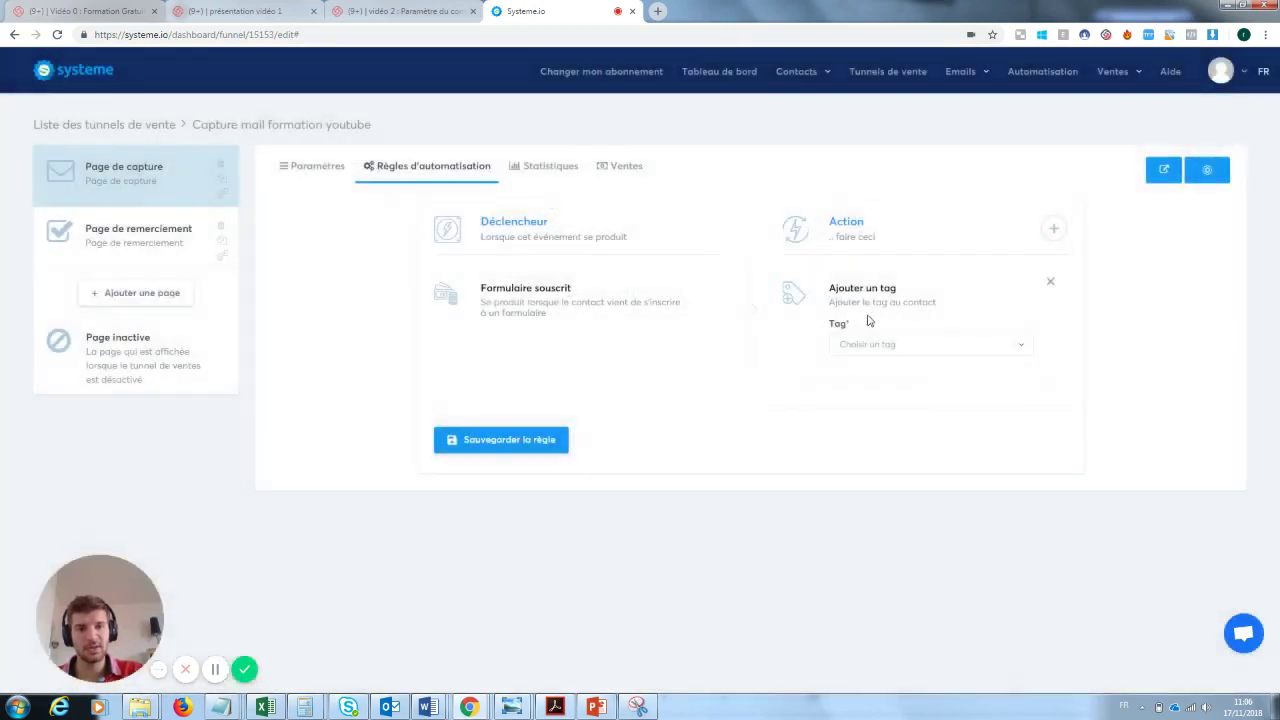
click(884, 346)
click(884, 400)
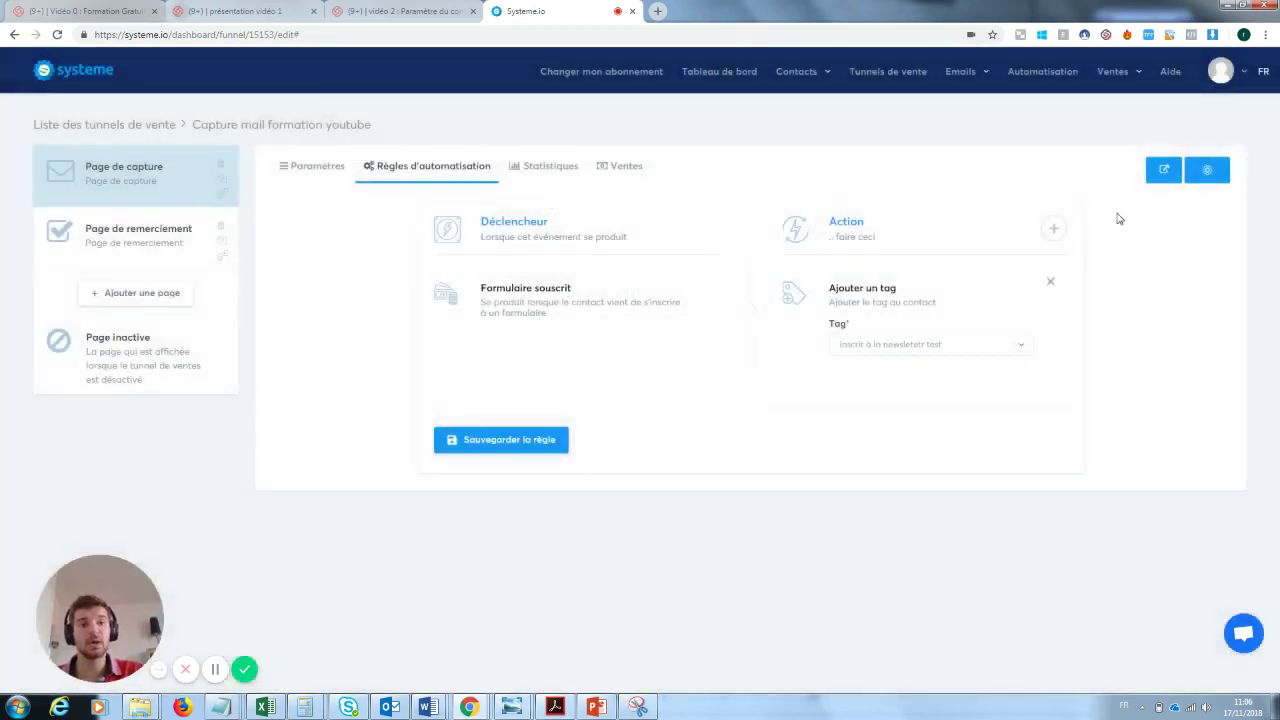
- Discard an unfinished send-email action, save the rule, and open Emails > Newsletters
click(1053, 229)
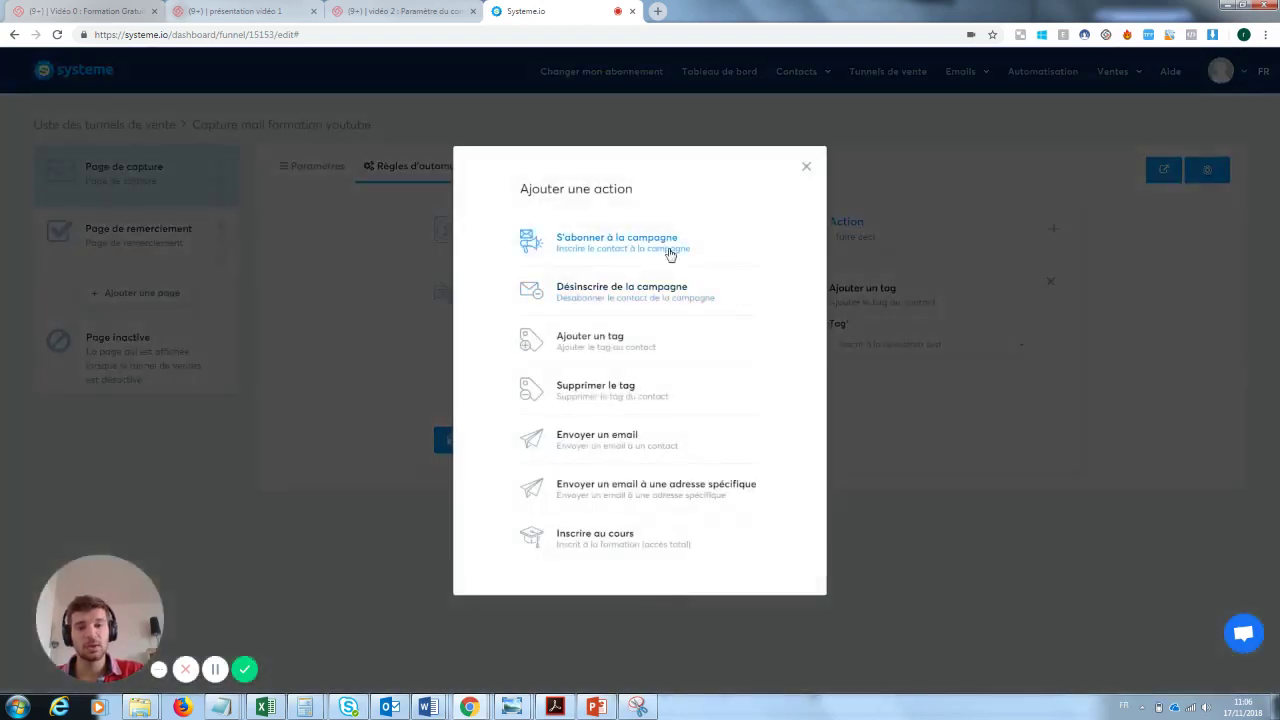
click(605, 440)
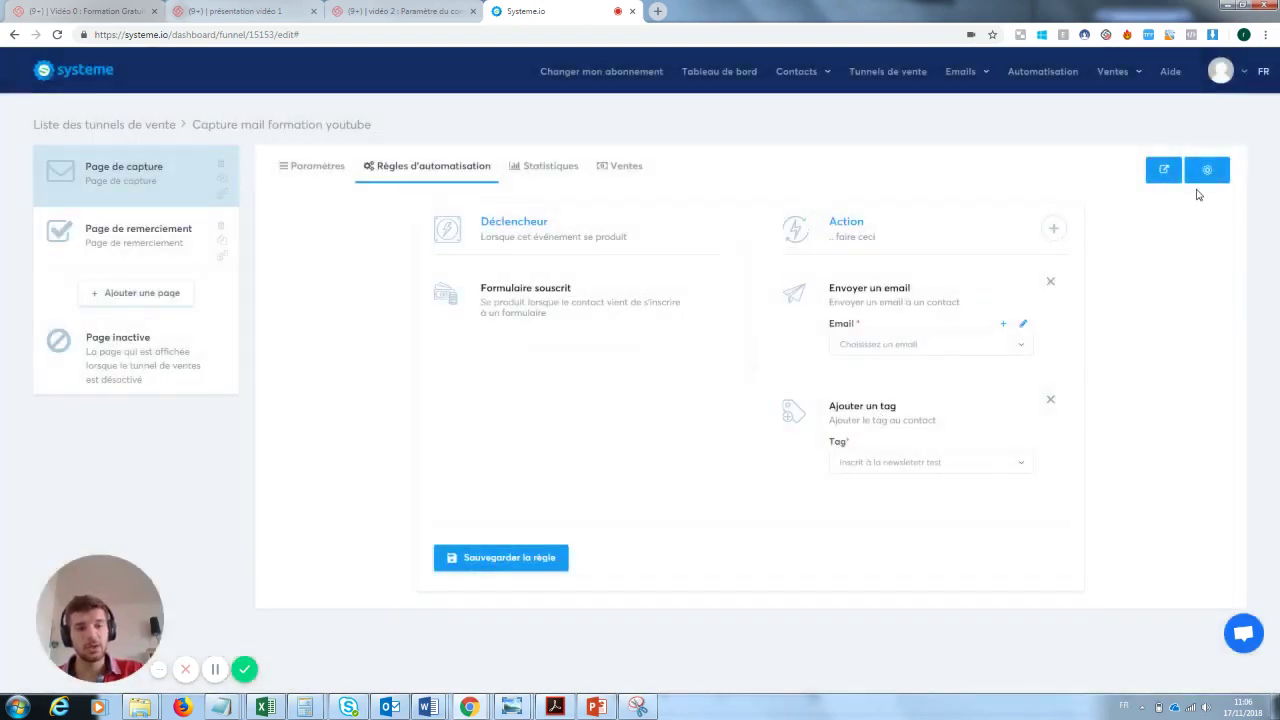
click(512, 558)
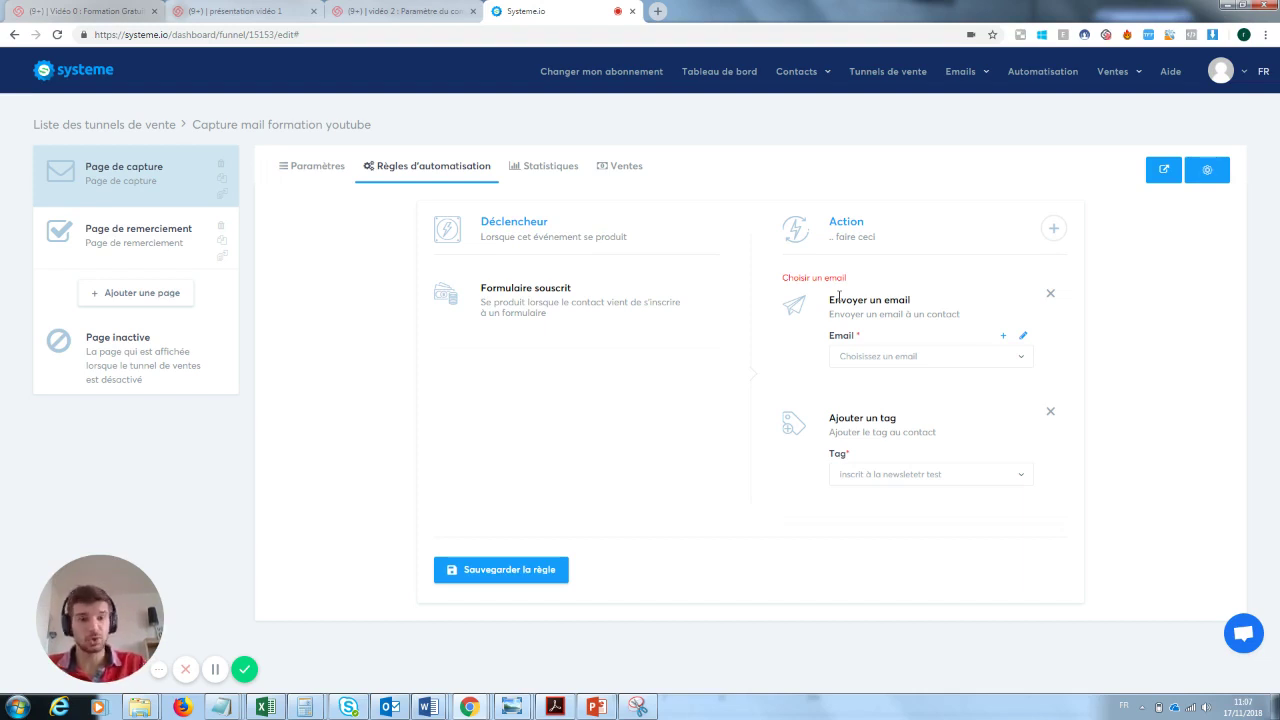
mouse_move(960, 72)
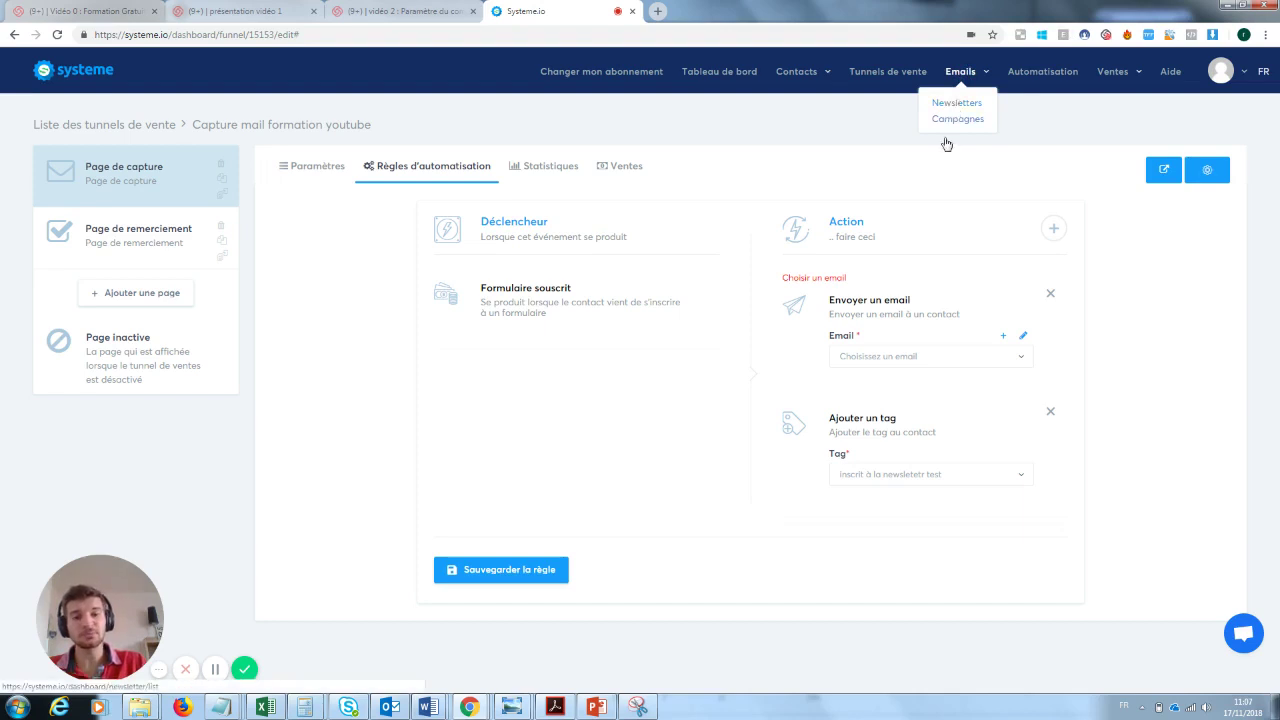
click(1050, 293)
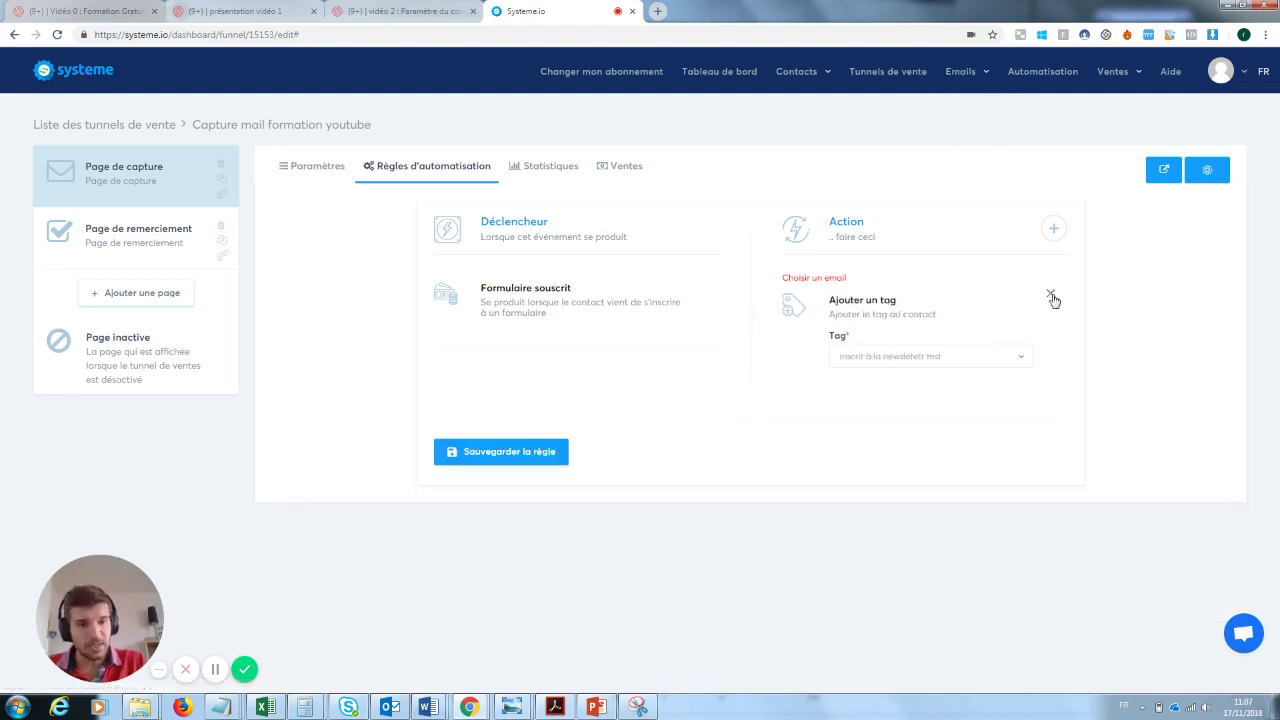
click(489, 469)
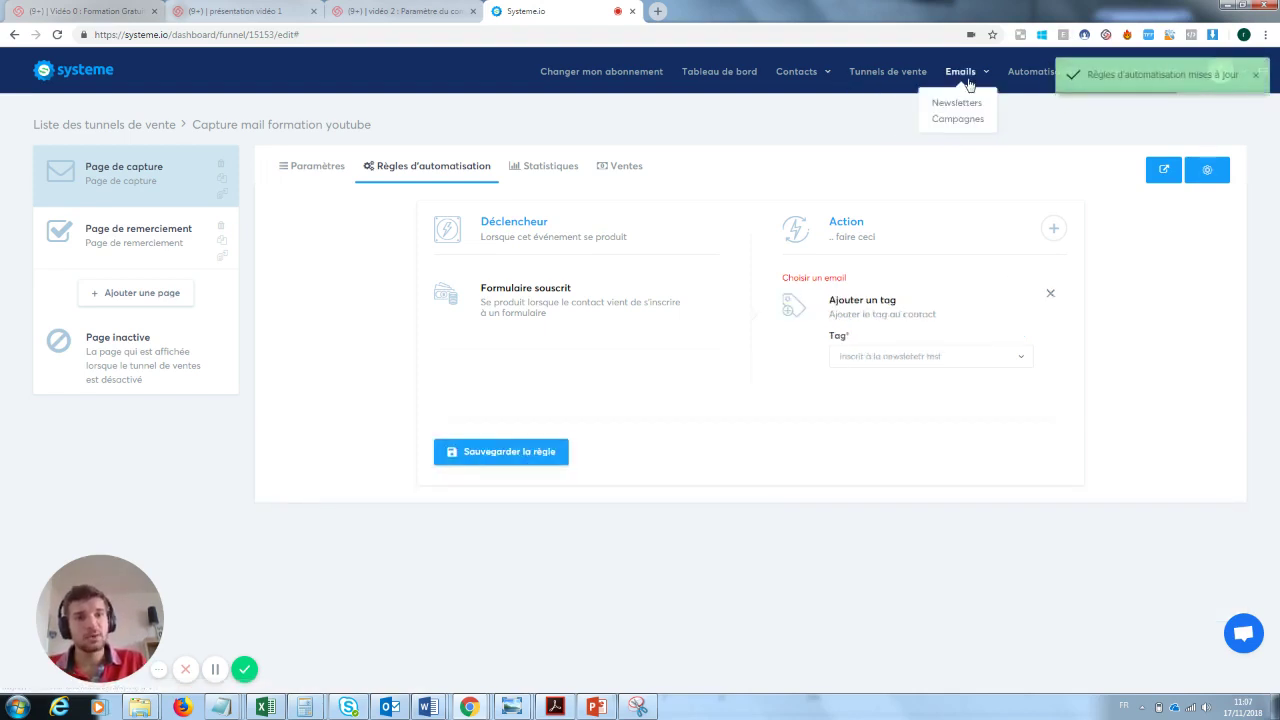
click(961, 104)
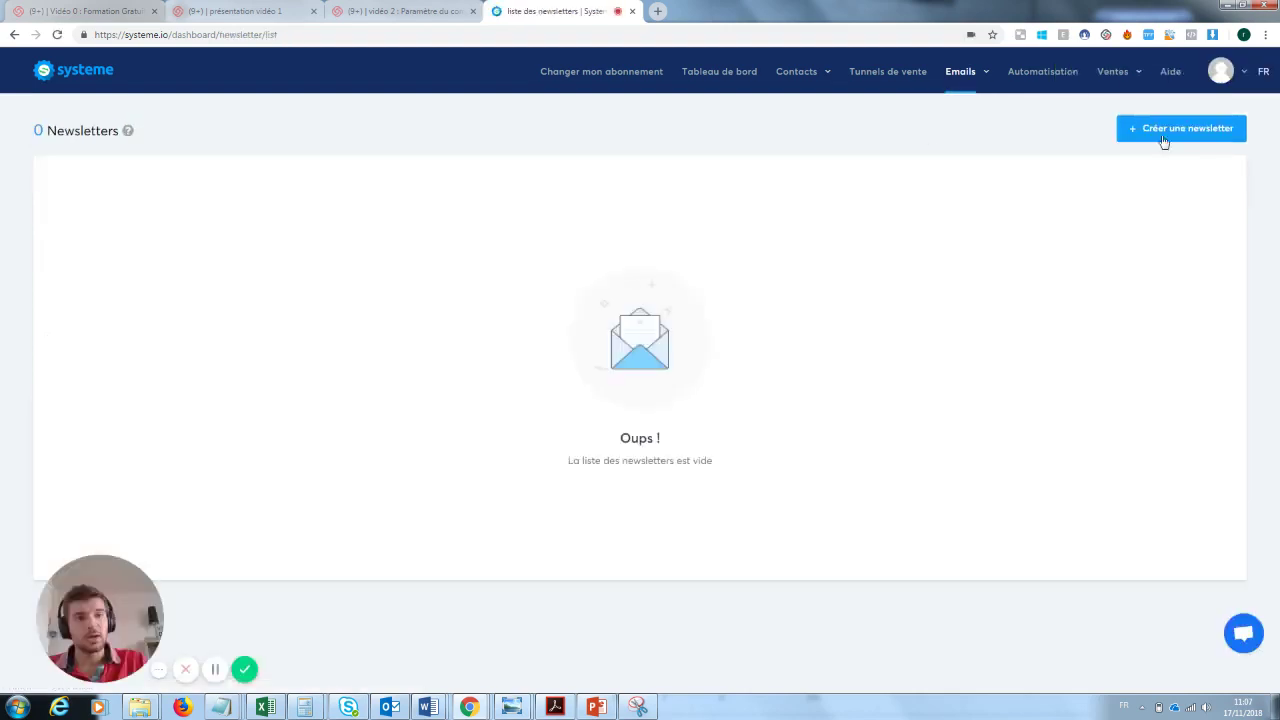
- Create a newsletter with subject, sender and body 'test', save it, and include the 'inscrit à la newsletetr test' tag
click(1194, 131)
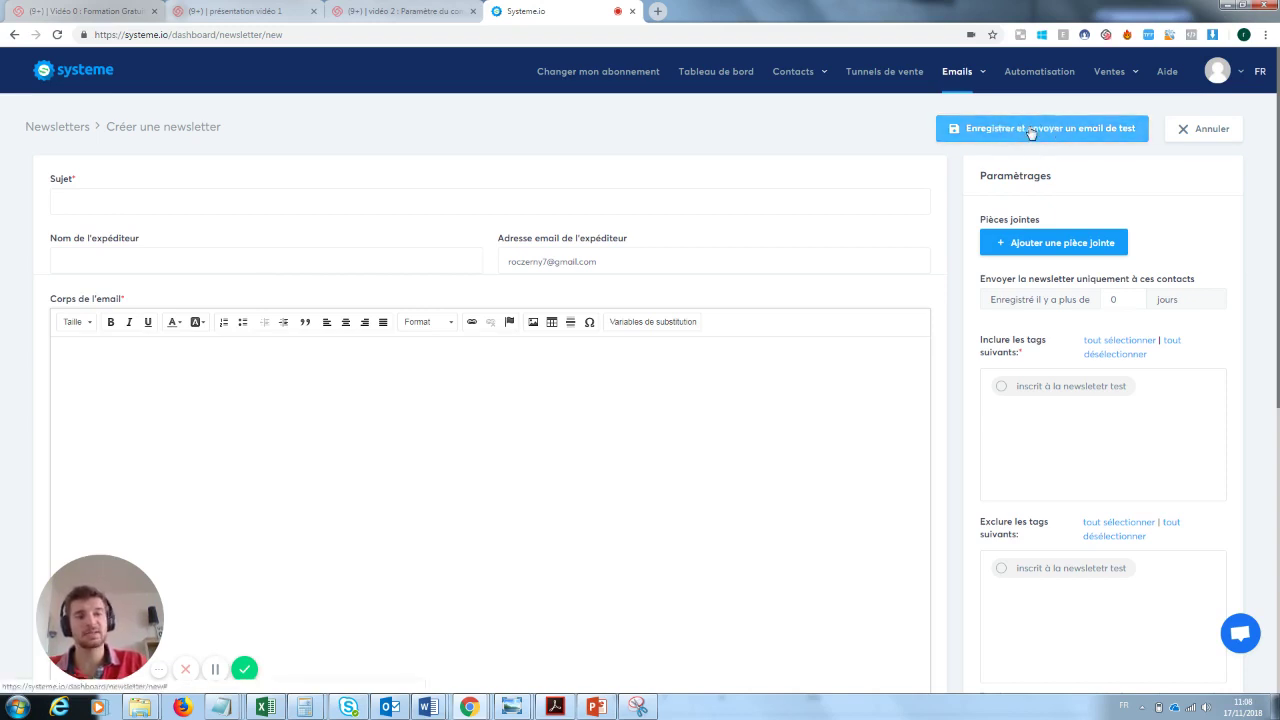
click(118, 200)
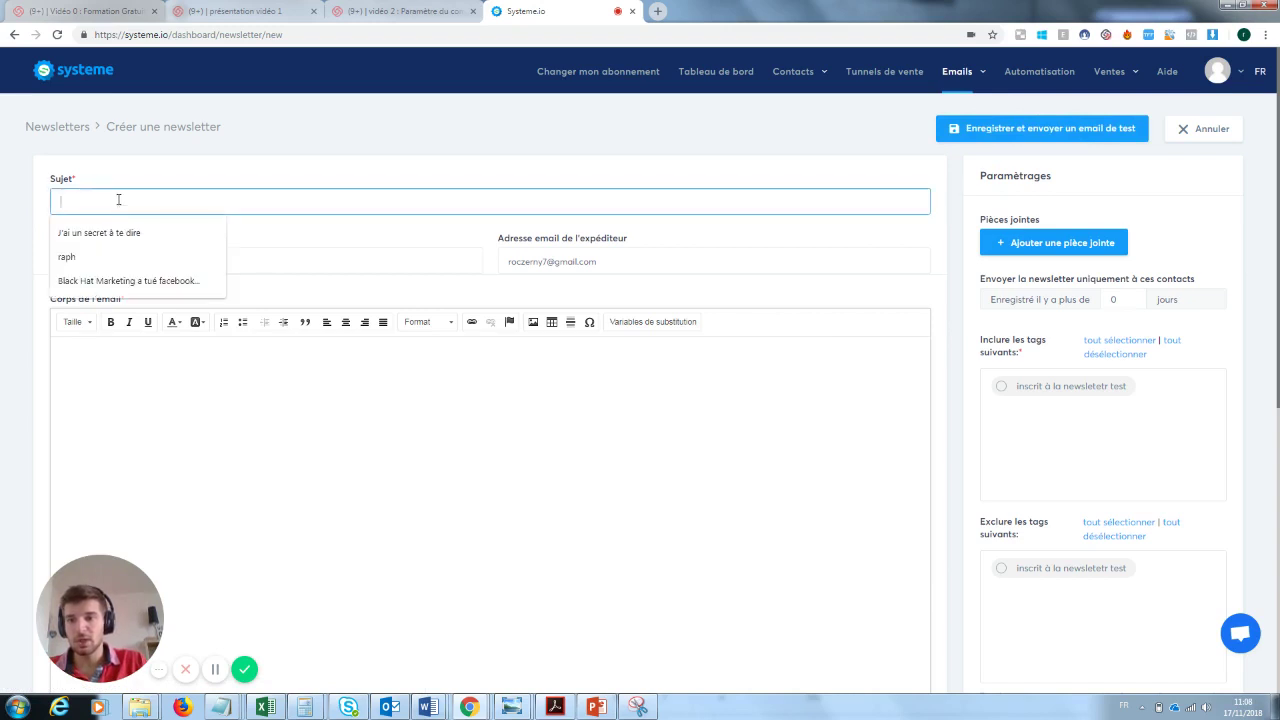
text(test)
key(Tab)
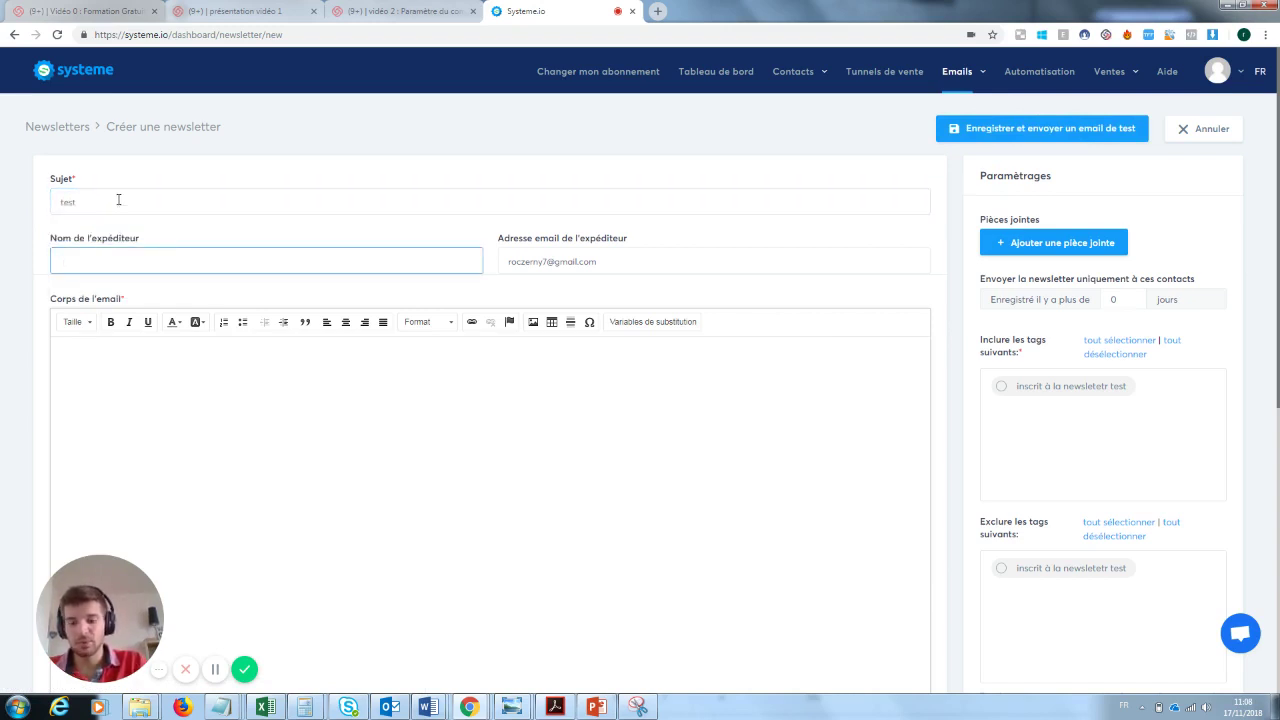
text(test)
key(Tab)
key(Tab)
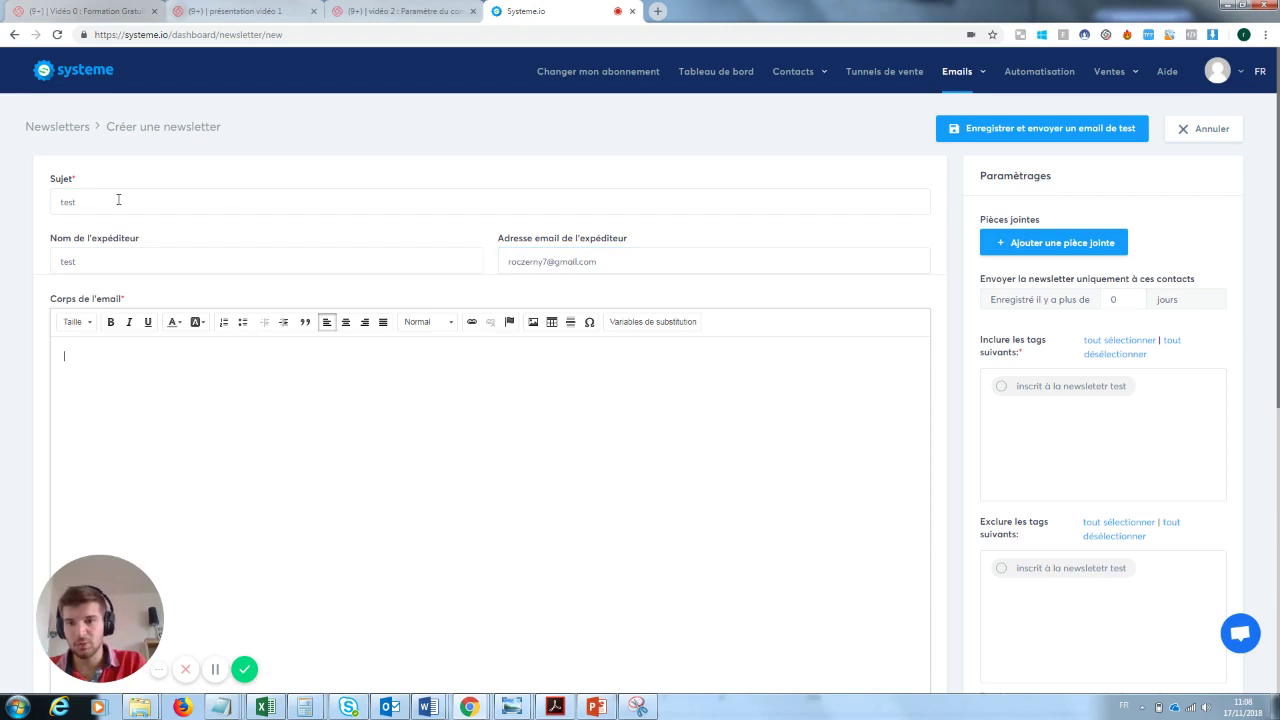
text(test)
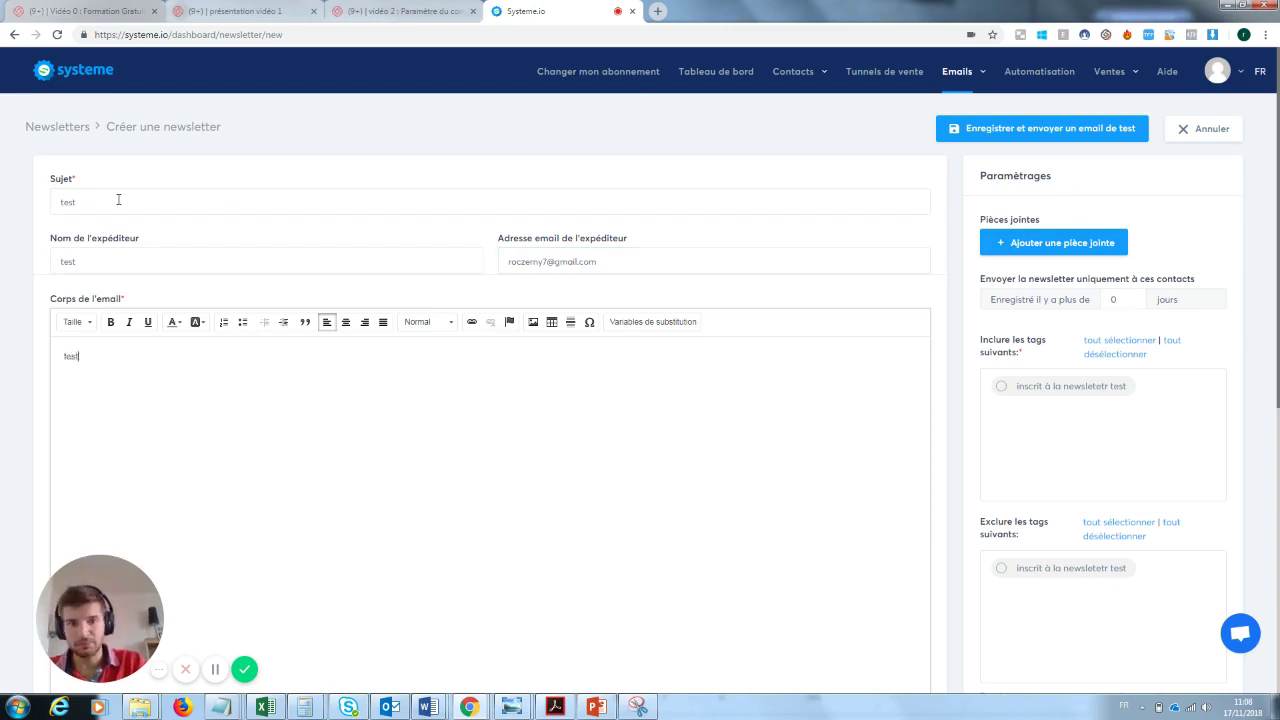
click(1055, 128)
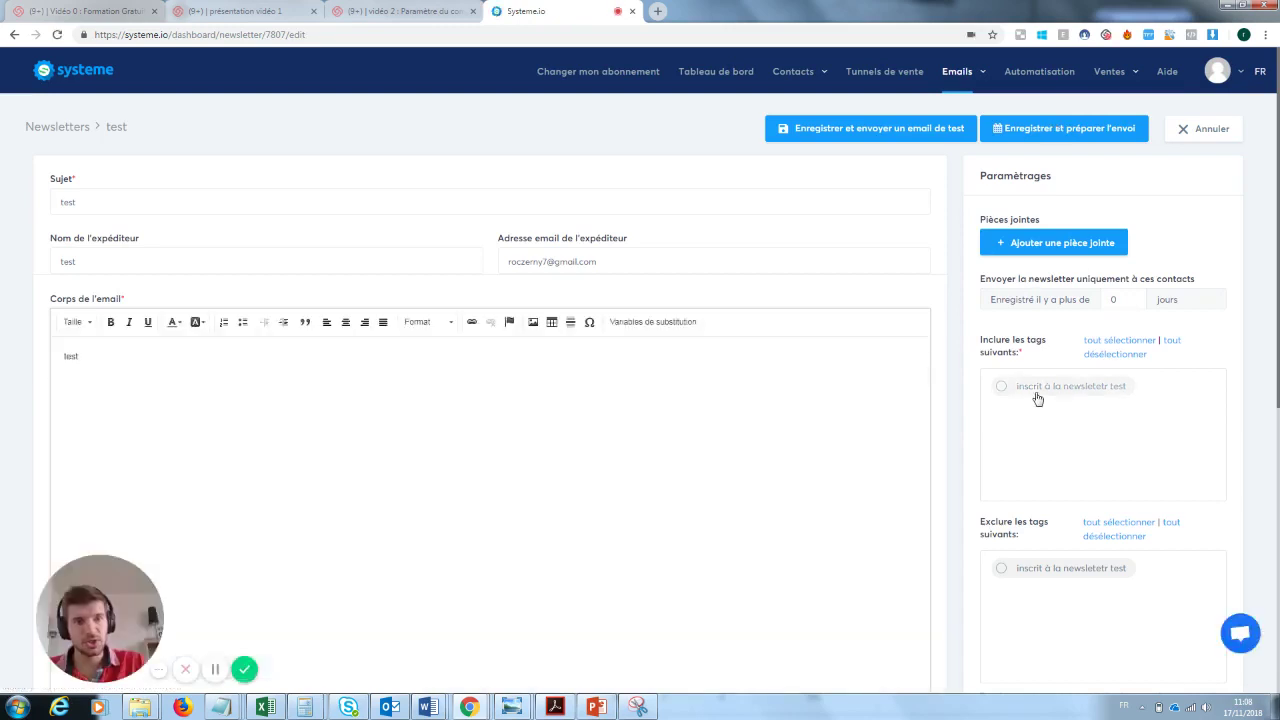
click(1003, 389)
- Save the 'test' newsletter and confirm sending it immediately via Envoyer maintenant
click(1030, 138)
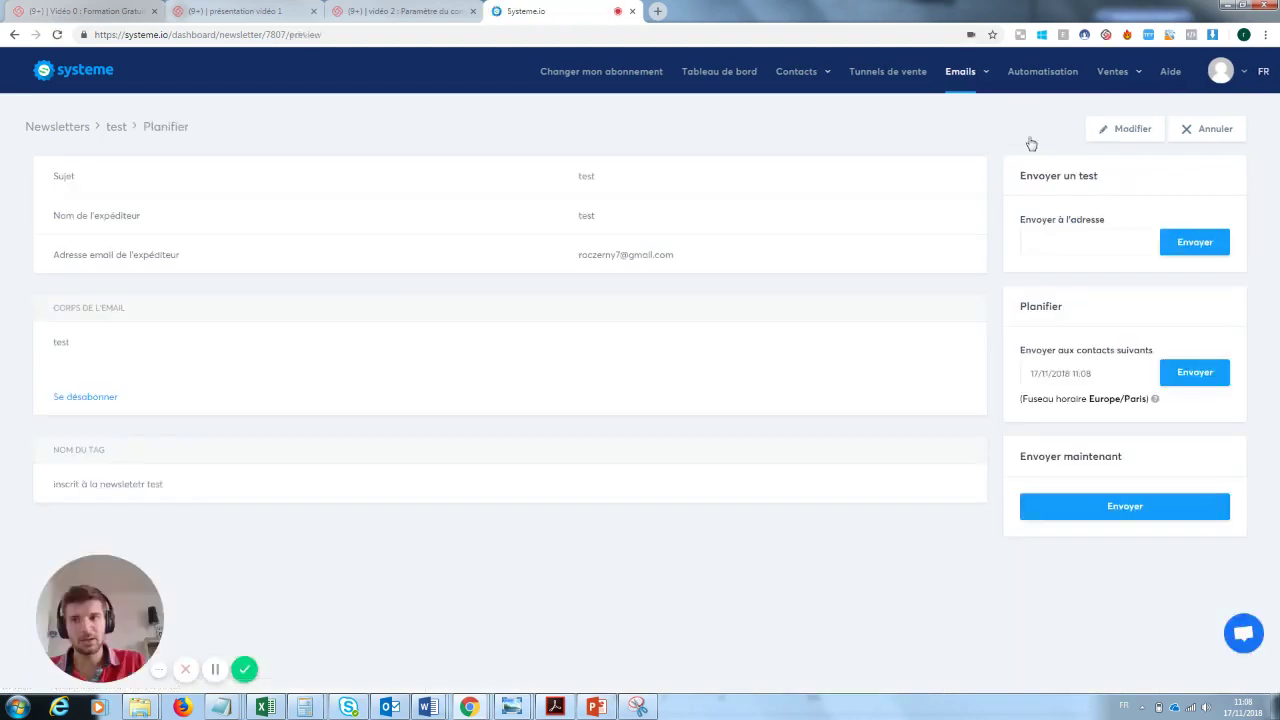
click(1140, 507)
click(598, 410)
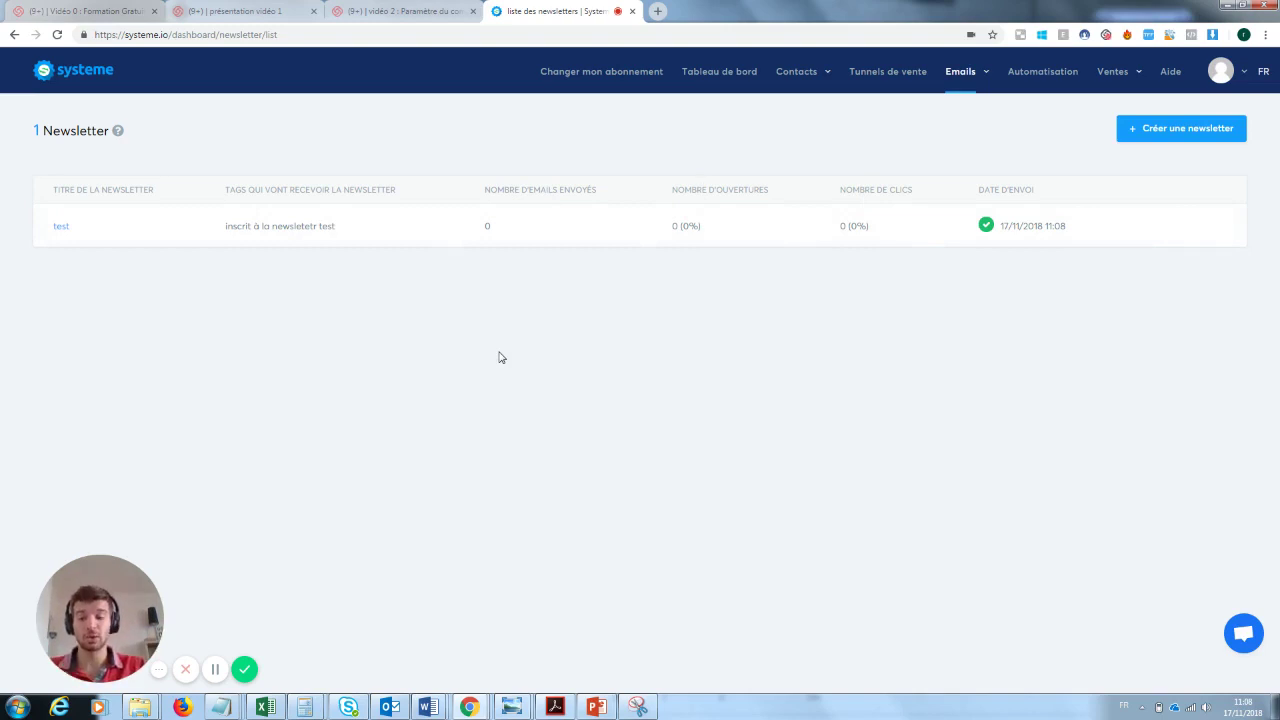
- Open the Renvoyer la newsletter form, clear its Sujet field, and close it without resending
mouse_move(1003, 264)
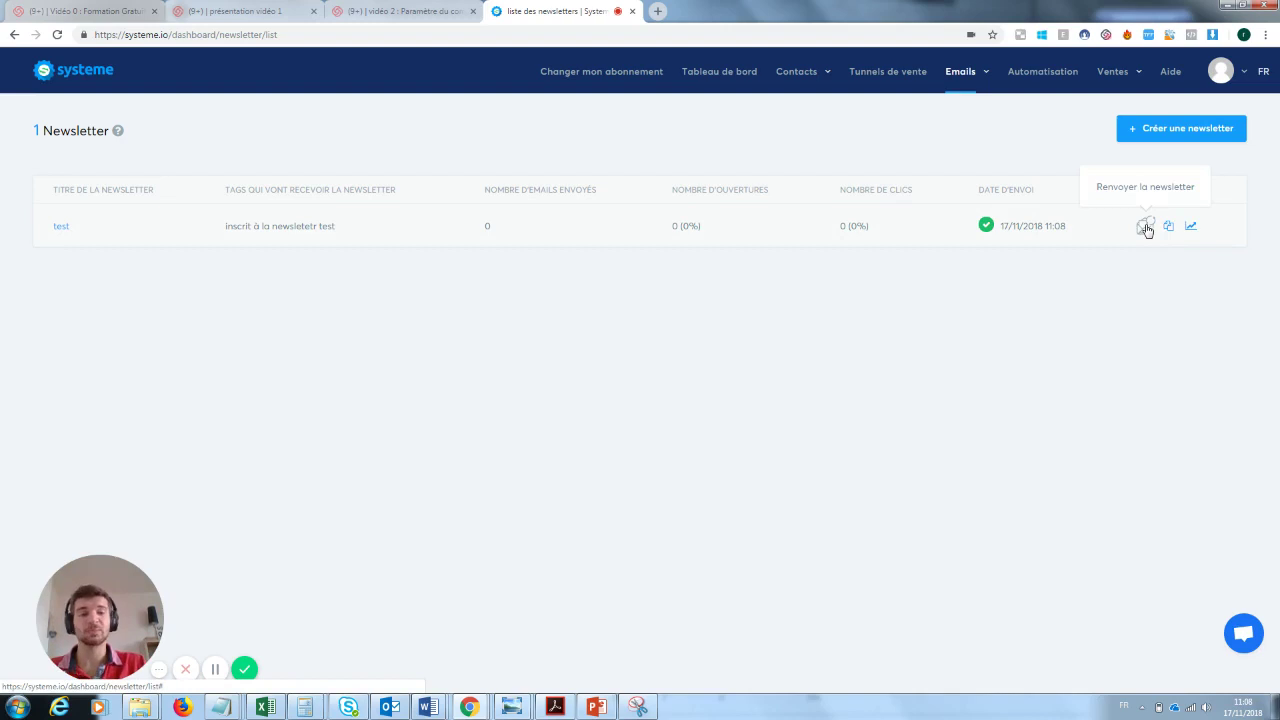
click(1145, 226)
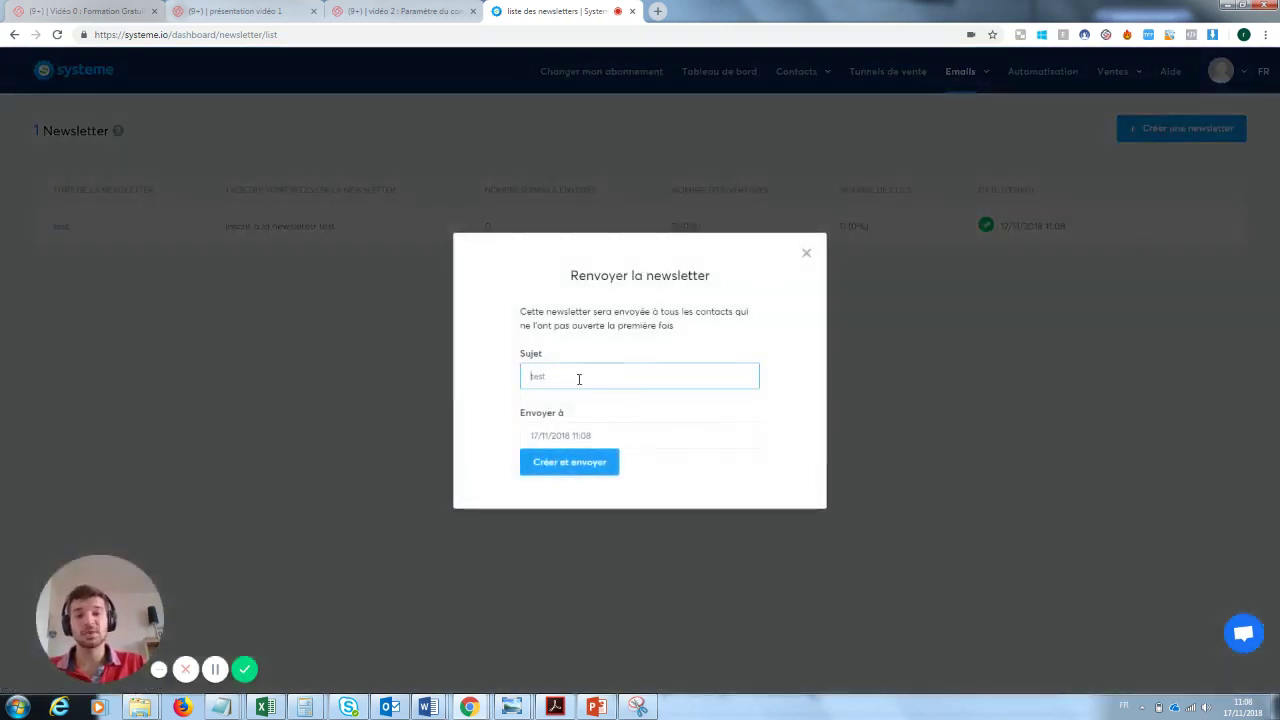
drag(577, 374, 529, 376)
key(BackSpace)
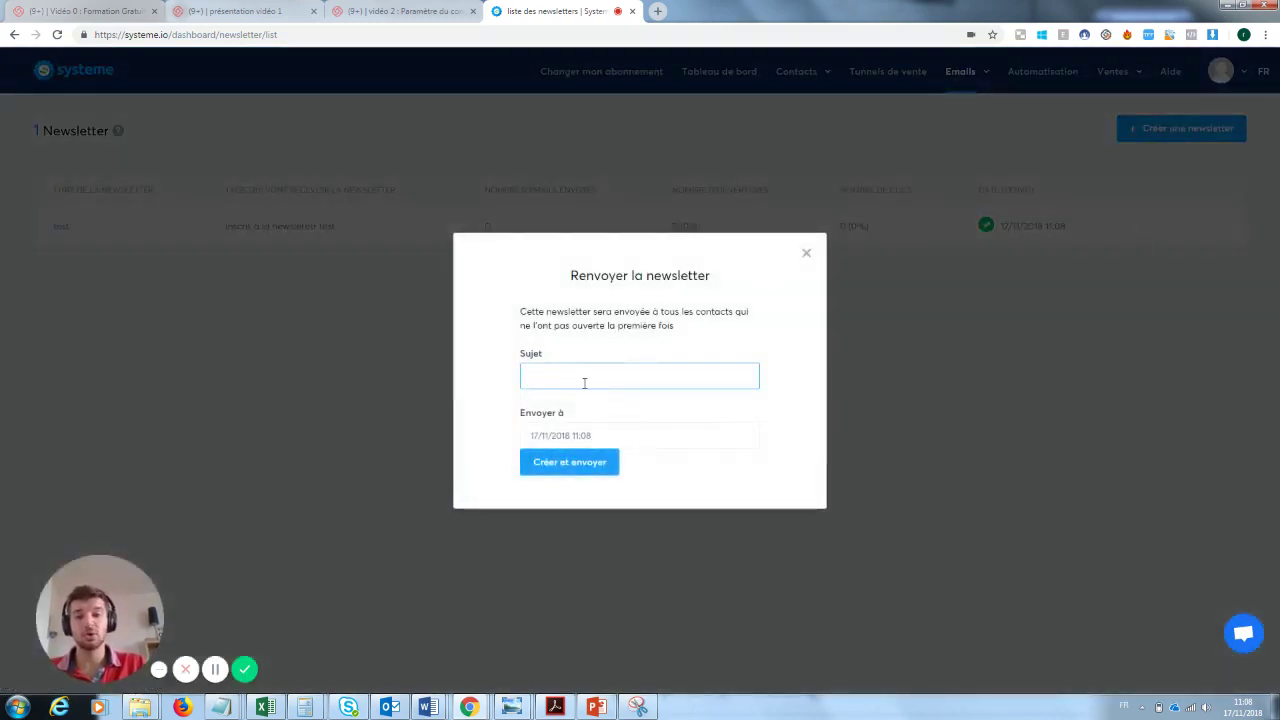
click(806, 253)
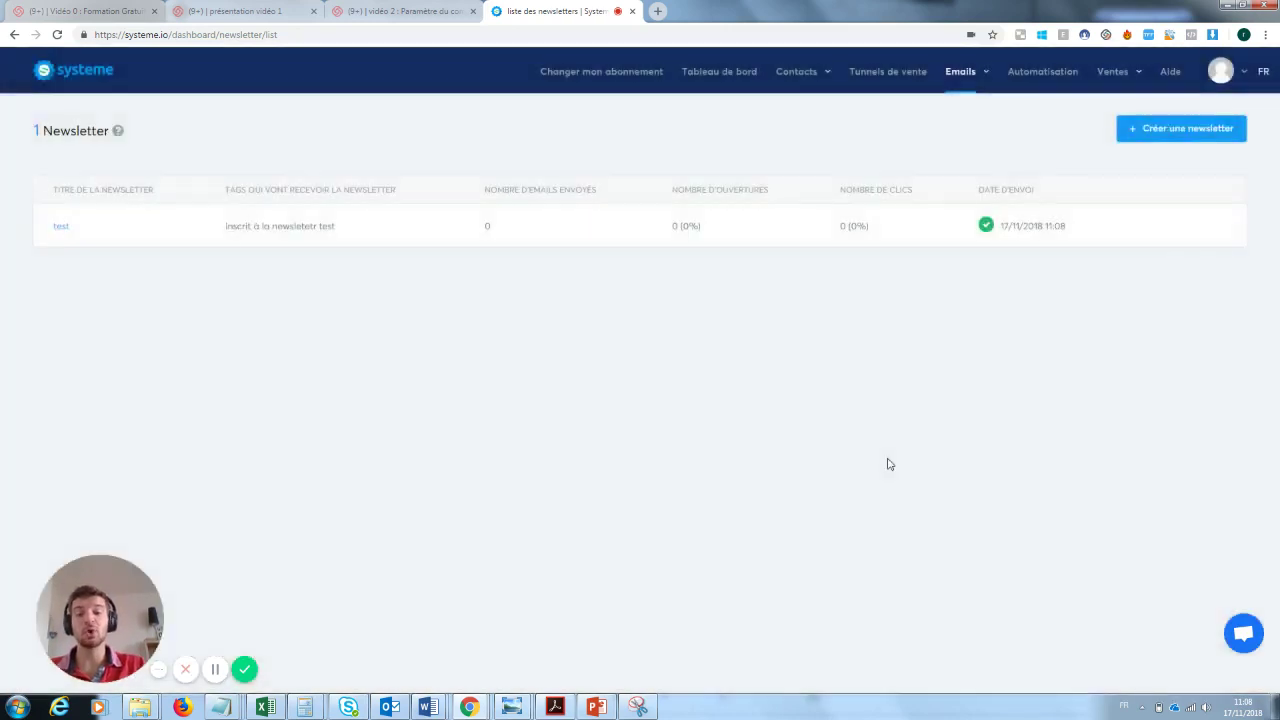